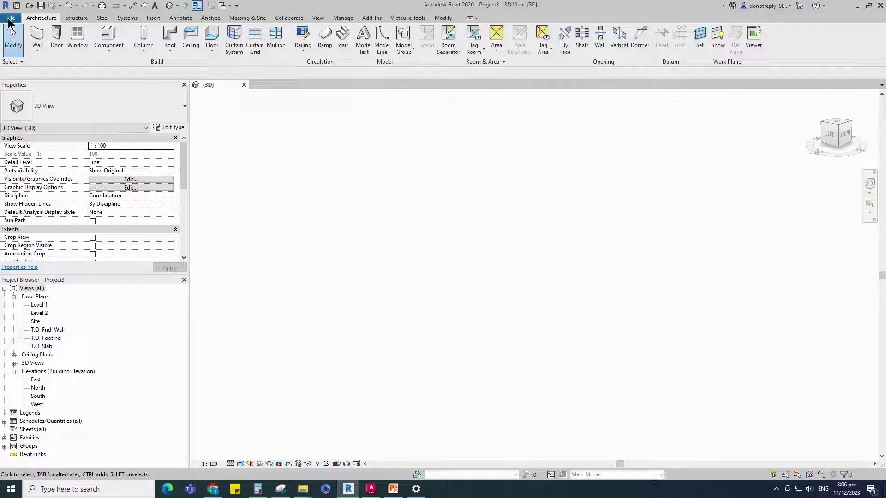
- Create a new family from the Generic Model template
left_click(10, 18)
mouse_move(59, 56)
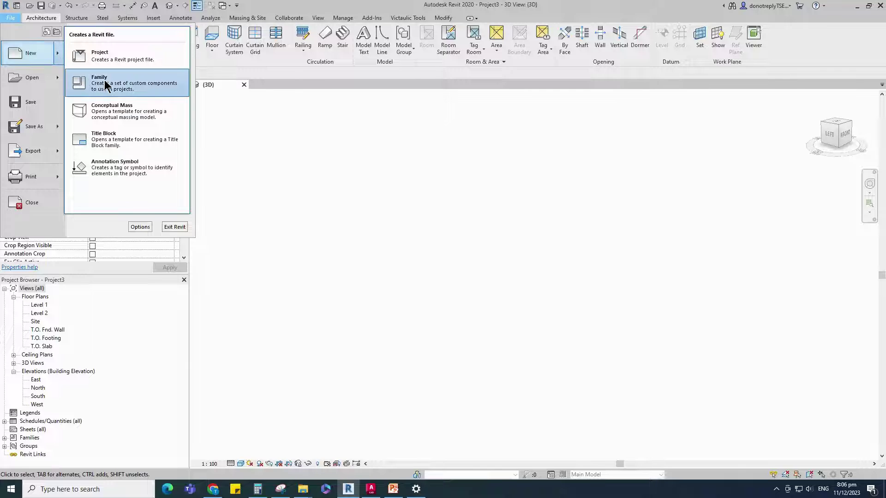
left_click(118, 81)
scroll(226, 270, "down", 4)
scroll(226, 274, "down", 3)
left_click(198, 244)
left_click(346, 339)
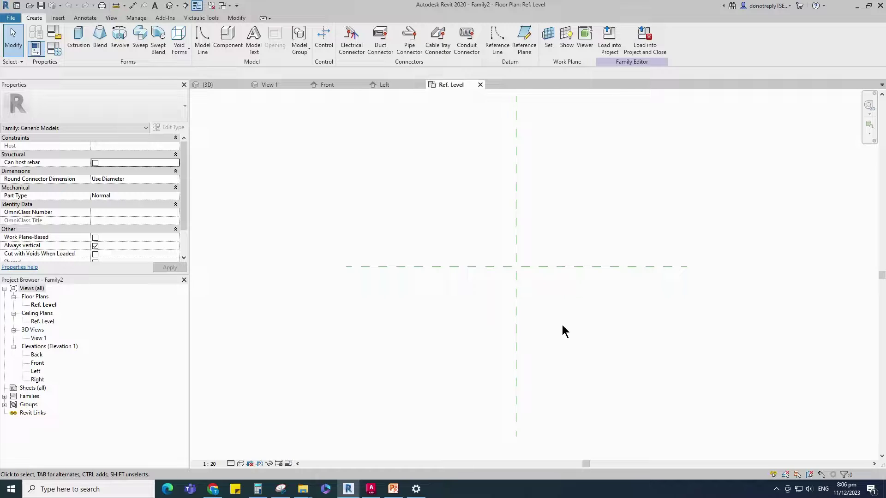
- Draw vertical reference planes offset 250 mm on both sides of the Center (Left/Right) plane
key("r")
key("p")
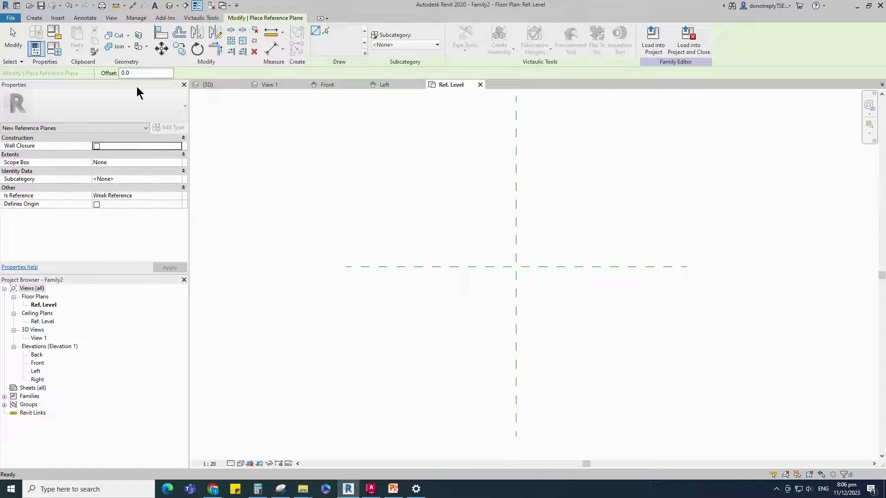
type("250")
left_click(515, 315)
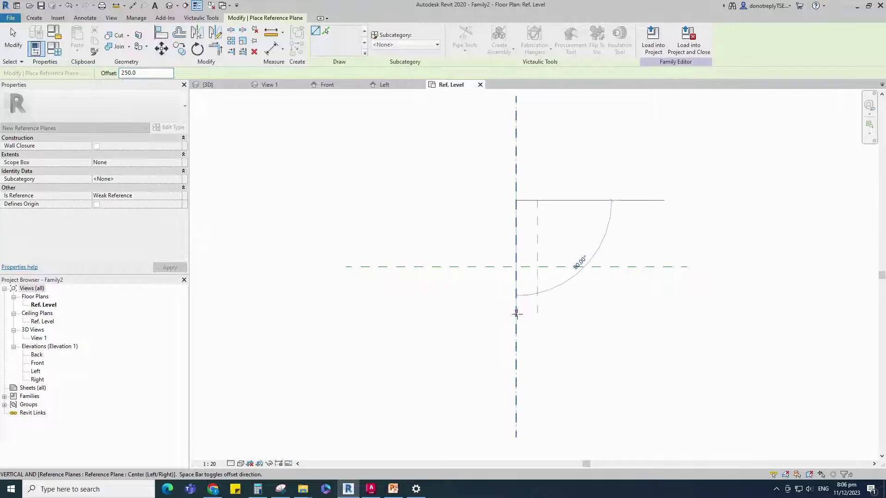
left_click(516, 202)
- Dimension the three vertical reference planes in one string and constrain the spacing to be equal
key("d")
key("i")
left_click(495, 209)
left_click(516, 216)
left_click(538, 216)
left_click(561, 207)
scroll(562, 207, "up", 1)
left_click(501, 182)
- Add an overall dimension between the two outer vertical reference planes
left_click(473, 231)
left_click(528, 230)
left_click(555, 178)
key("Escape")
key("Escape")
- Label the overall dimension with a new instance parameter named L
left_click(525, 178)
left_click(409, 39)
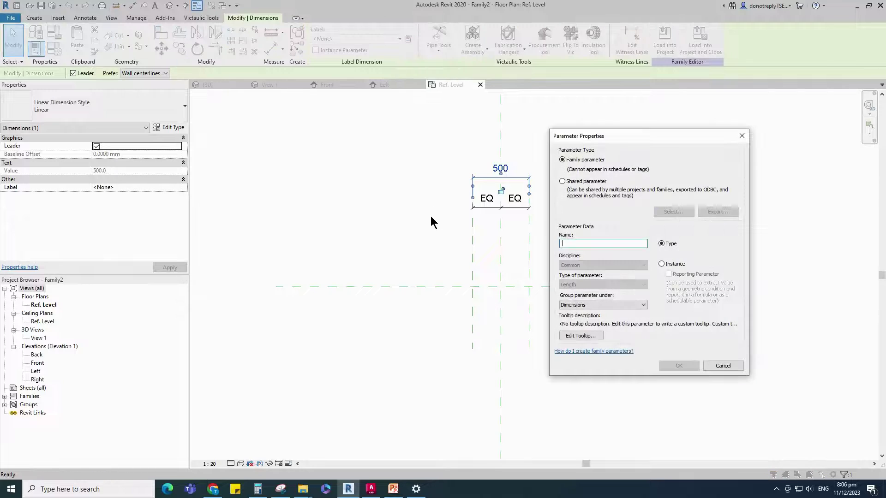
type("L")
left_click(662, 264)
left_click(671, 366)
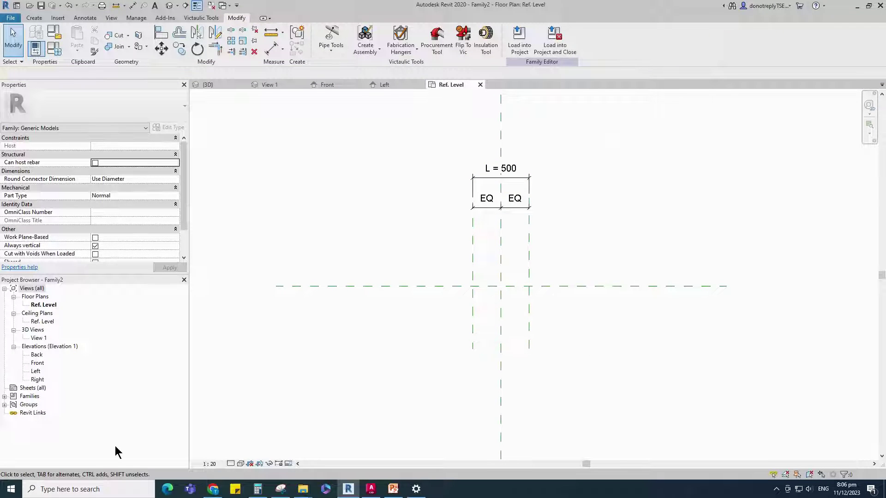
- Open the Left elevation and draw a vertical reference plane offset 45 mm to the right of the Center (Front/Back) plane
double_click(35, 371)
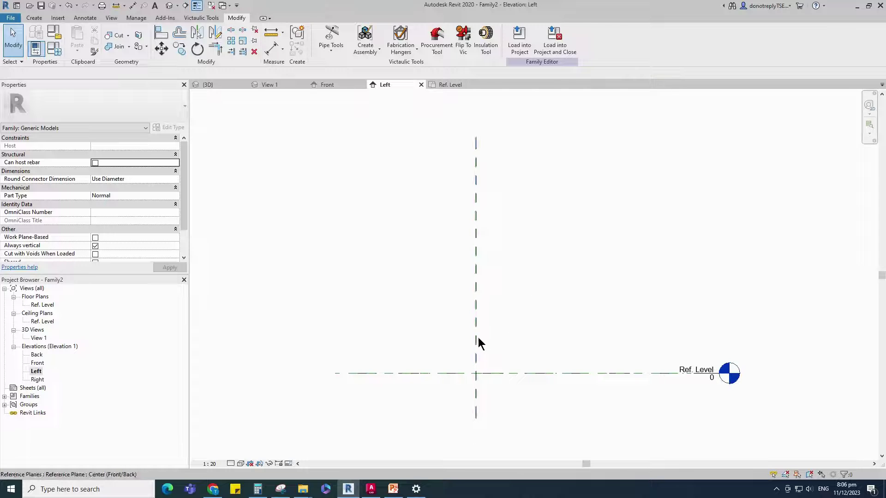
key("r")
key("p")
type("45")
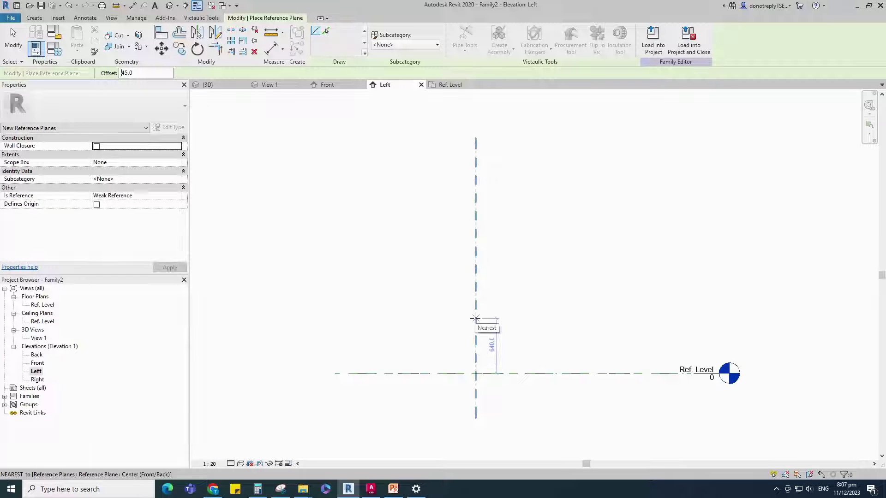
scroll(489, 421, "up", 1)
left_click(474, 303)
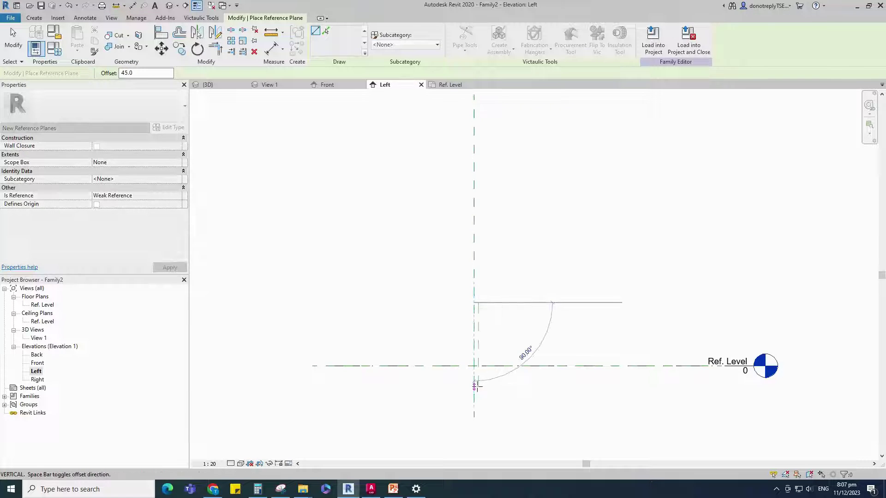
scroll(475, 385, "up", 3)
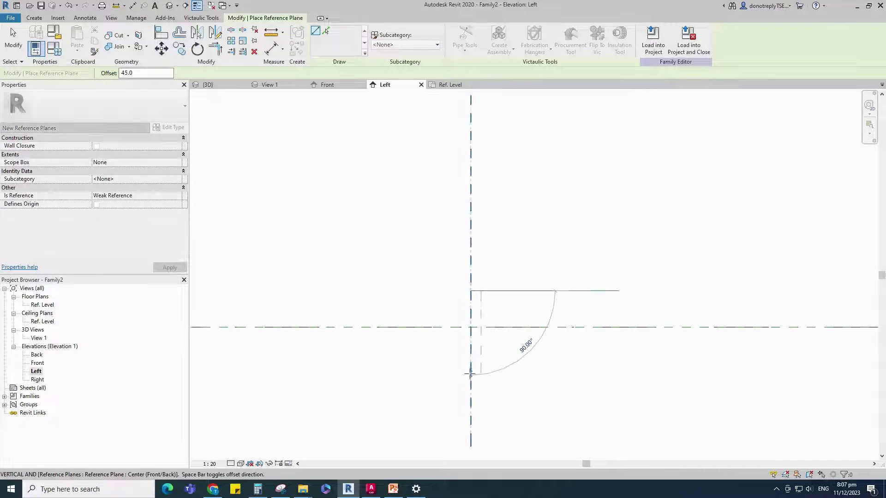
left_click(471, 375)
- Draw a horizontal reference plane offset 45 mm above the Ref. Level
left_click(406, 327)
left_click(542, 328)
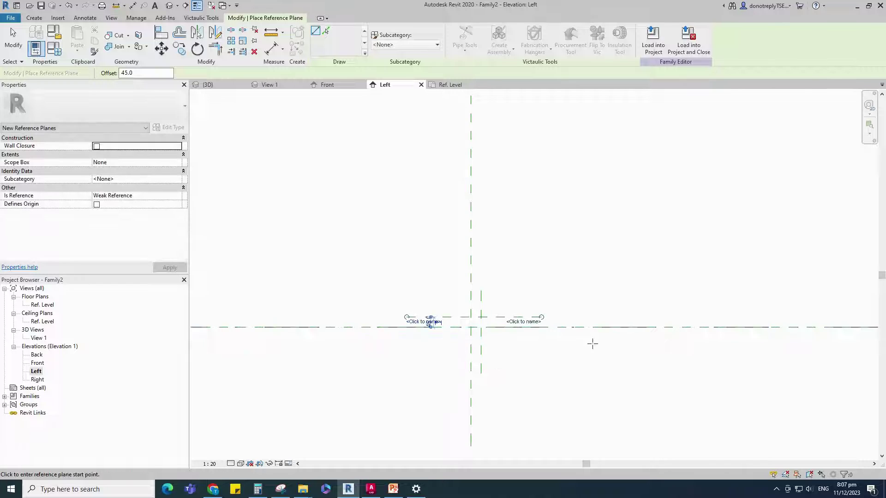
scroll(445, 329, "up", 2)
key("Escape")
key("Escape")
- Dimension the distance between the Ref. Level and the horizontal reference plane above it
scroll(546, 292, "up", 2)
left_click(636, 317)
left_click(636, 344)
scroll(498, 312, "down", 3)
left_click(649, 345)
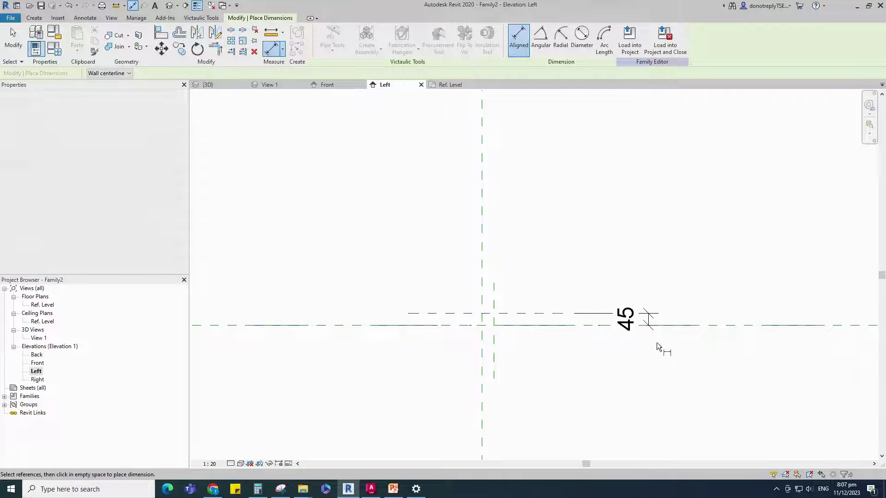
left_click(661, 345)
key("Escape")
- Label the dimension above the Ref. Level with a new instance parameter named W
left_click(409, 40)
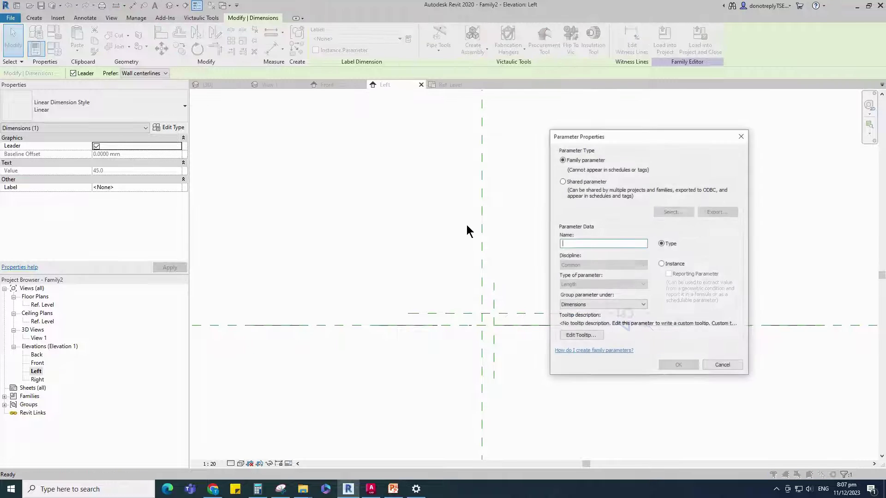
type("W")
left_click(661, 264)
left_click(679, 365)
key("Escape")
- Dimension the distance between the Center (Front/Back) plane and the vertical plane to its right
key("d")
key("i")
left_click(482, 277)
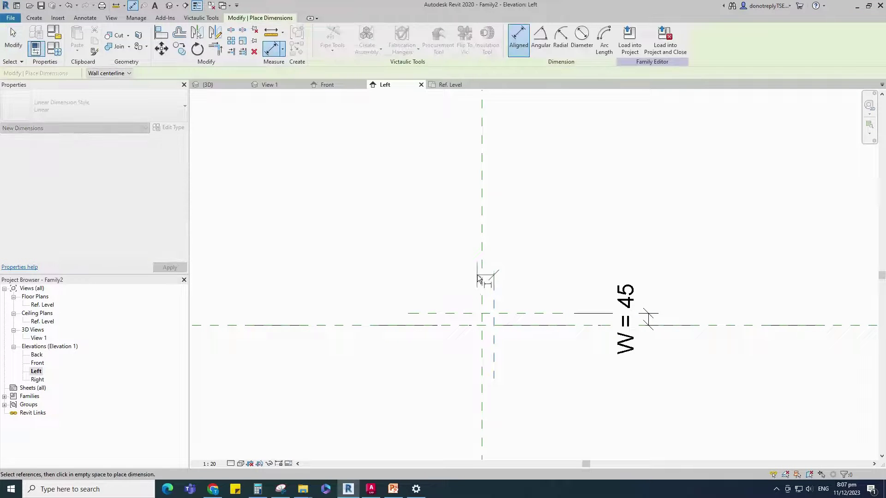
left_click(494, 282)
scroll(458, 274, "up", 1)
left_click(557, 263)
key("Escape")
- Label the dimension between the two vertical planes with a new instance parameter named H
left_click(499, 266)
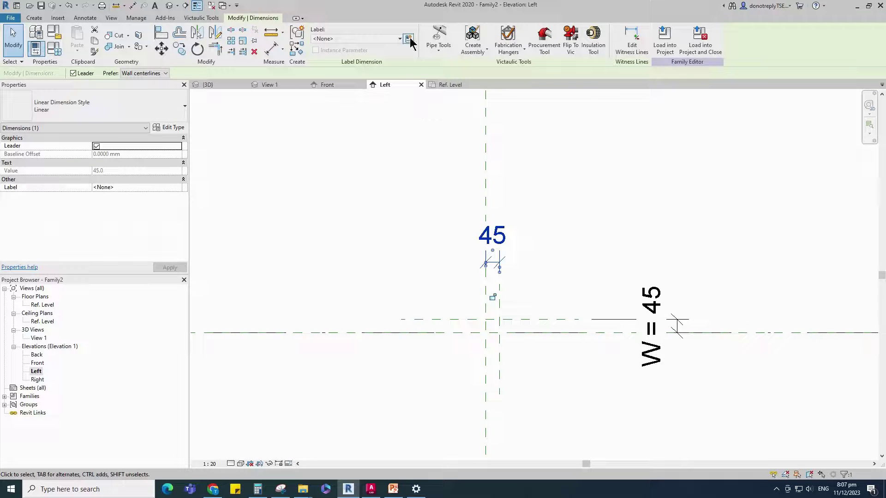
left_click(409, 39)
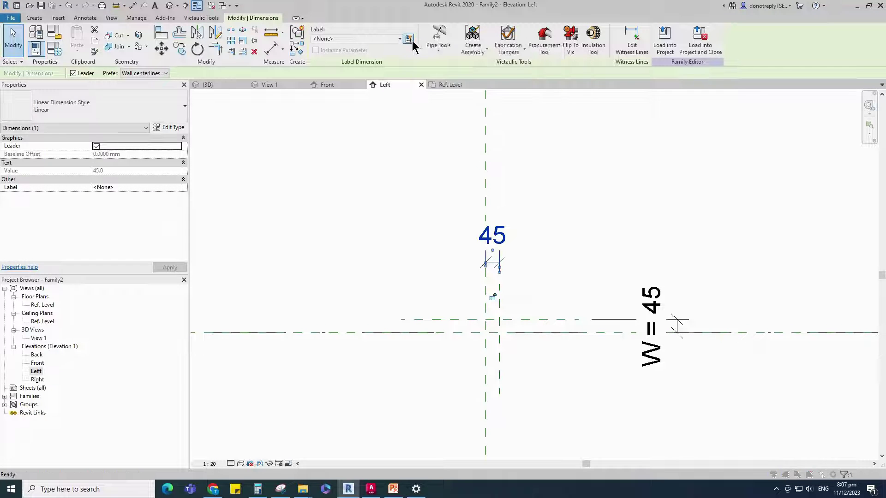
type("H")
left_click(662, 264)
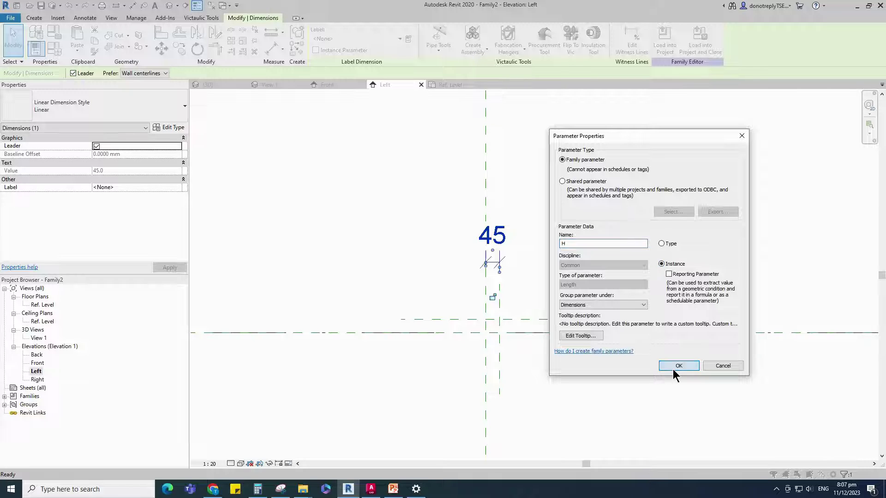
left_click(679, 366)
- Set the Left elevation's view scale to 1:10
scroll(533, 383, "up", 3)
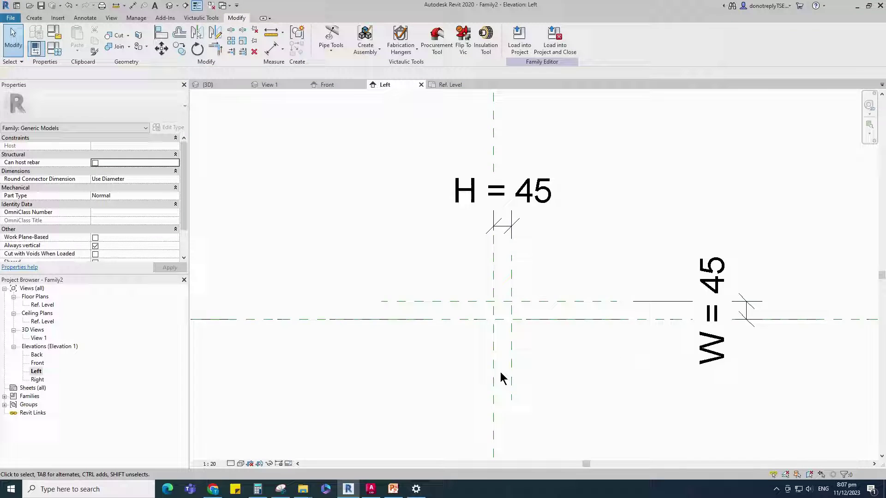
left_click(213, 464)
left_click(222, 363)
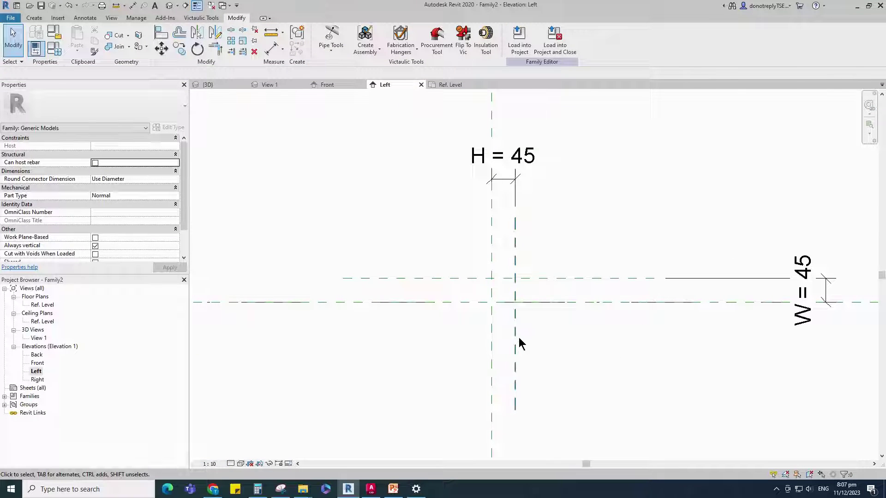
- Draw two horizontal reference planes offset 2 mm inward from the Ref. Level and from the upper horizontal plane
left_click(515, 335)
left_click(293, 51)
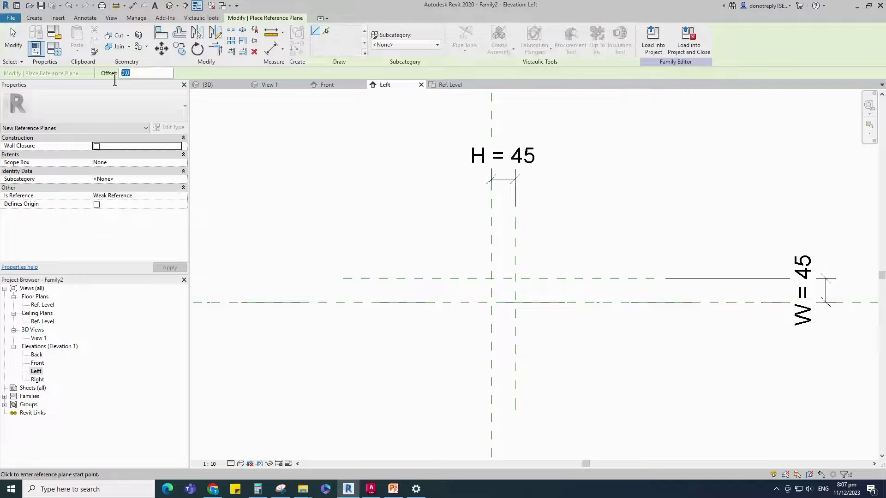
scroll(491, 331, "up", 5)
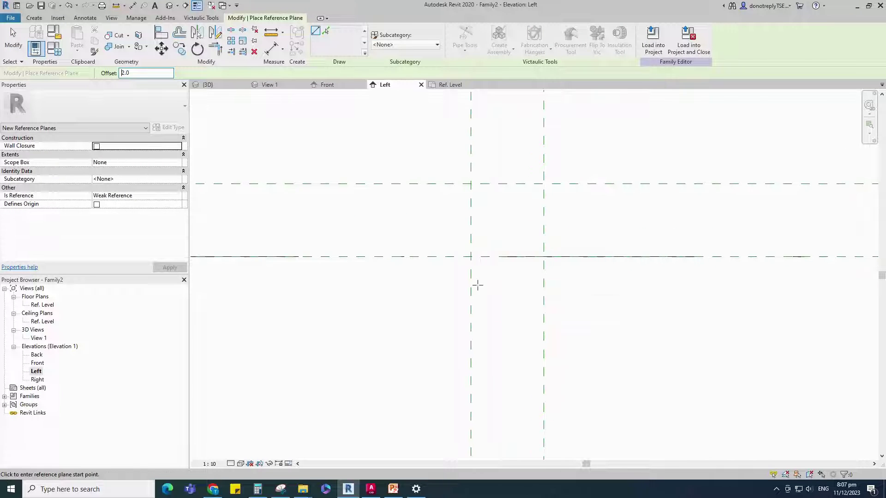
left_click(396, 257)
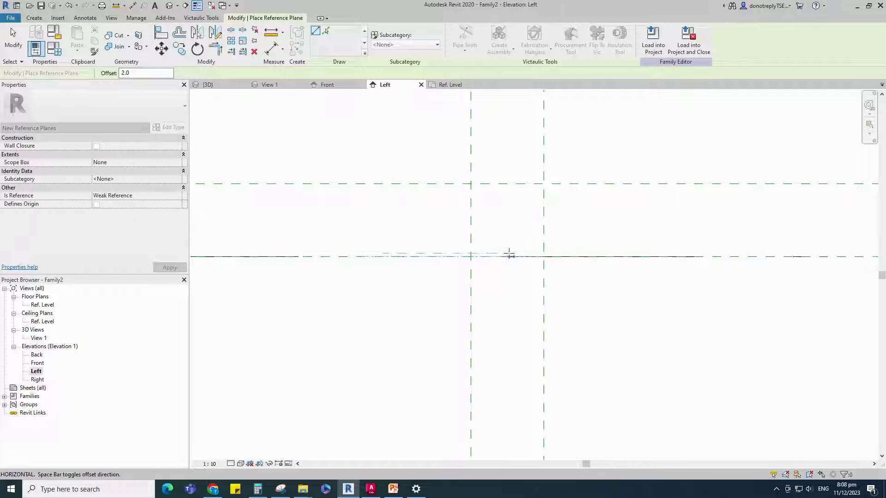
left_click(609, 256)
left_click(390, 183)
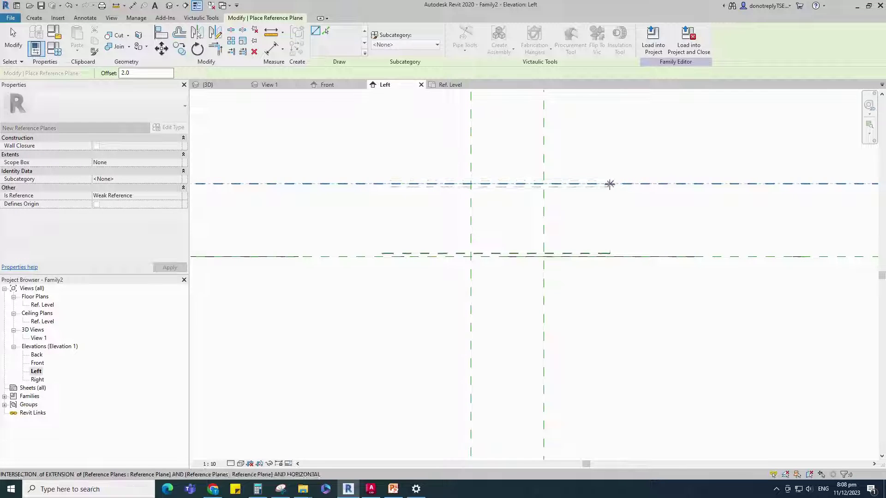
left_click(613, 184)
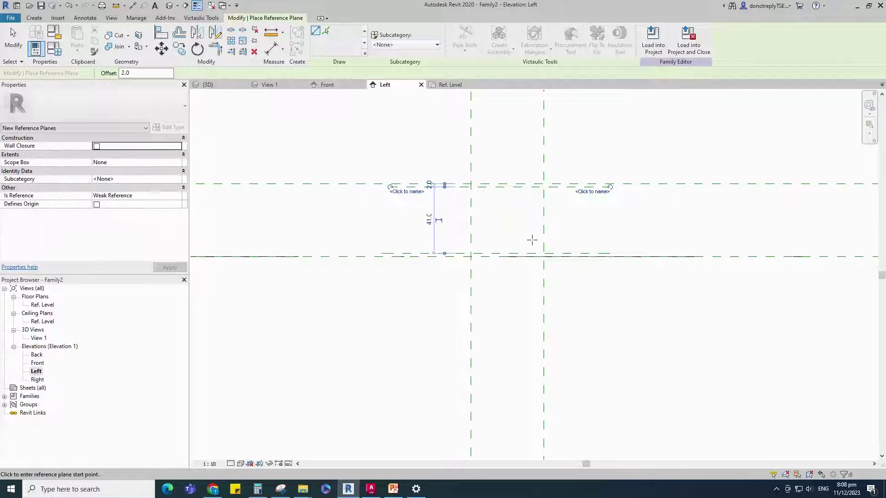
- Dimension the narrow gaps between each outer horizontal plane and its inner offset plane
scroll(517, 251, "down", 2)
left_click(272, 49)
scroll(615, 201, "up", 1)
left_click(608, 202)
left_click(563, 206)
scroll(557, 215, "down", 1)
left_click(696, 180)
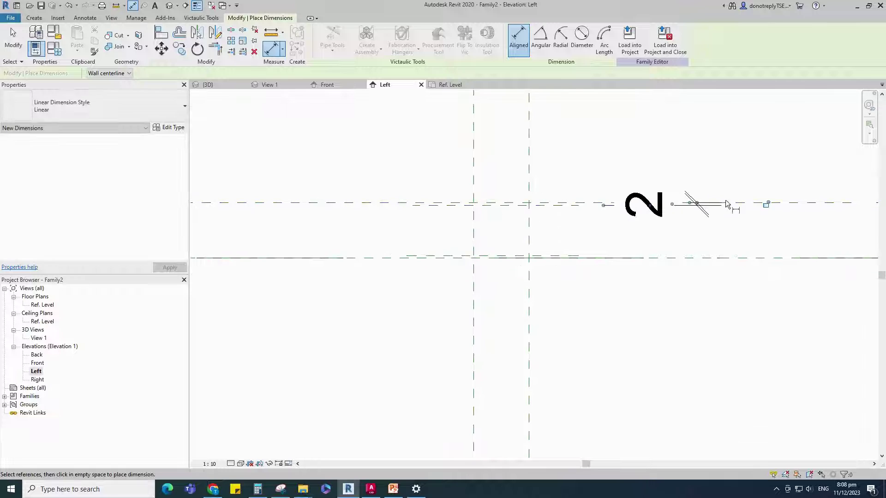
left_click(565, 256)
scroll(565, 256, "down", 1)
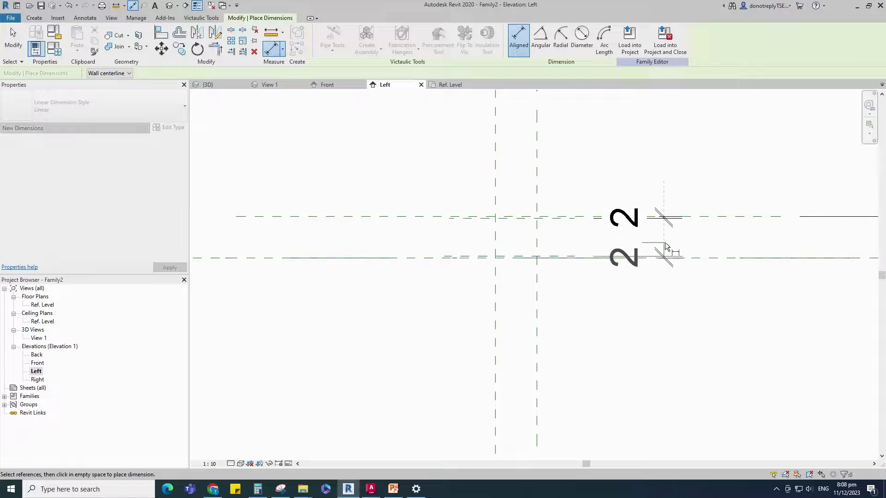
left_click(664, 243)
key("Escape")
- Draw two vertical reference planes offset 6 mm inward from the Center (Front/Back) plane and from the right vertical plane
scroll(485, 251, "up", 1)
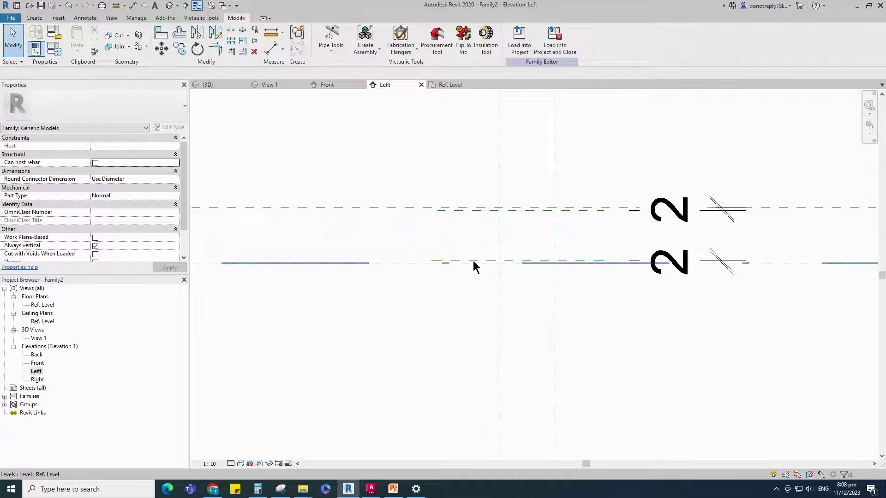
left_click(476, 263)
left_click(296, 52)
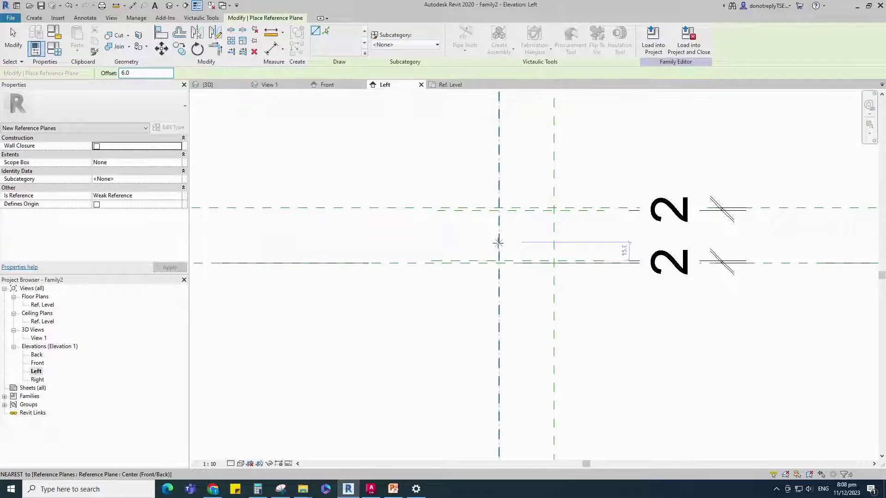
scroll(518, 293, "up", 1)
left_click(493, 205)
left_click(493, 308)
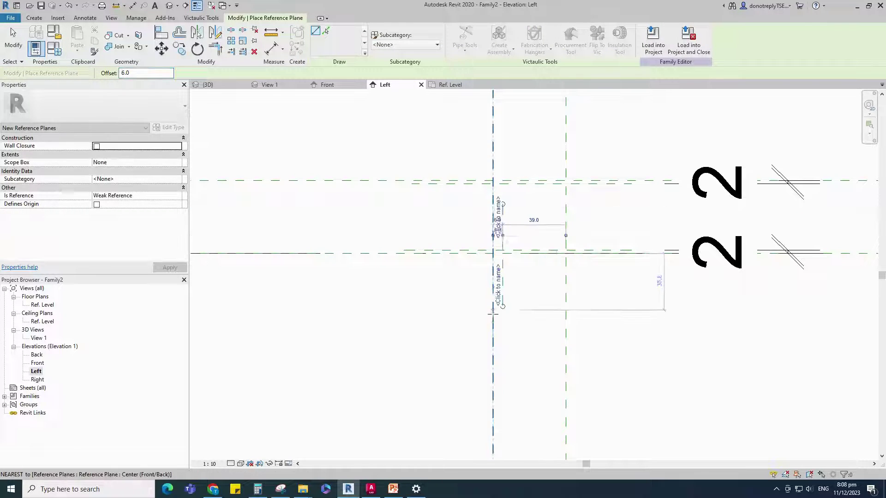
scroll(493, 310, "down", 1)
left_click(548, 158)
key("space")
left_click(548, 251)
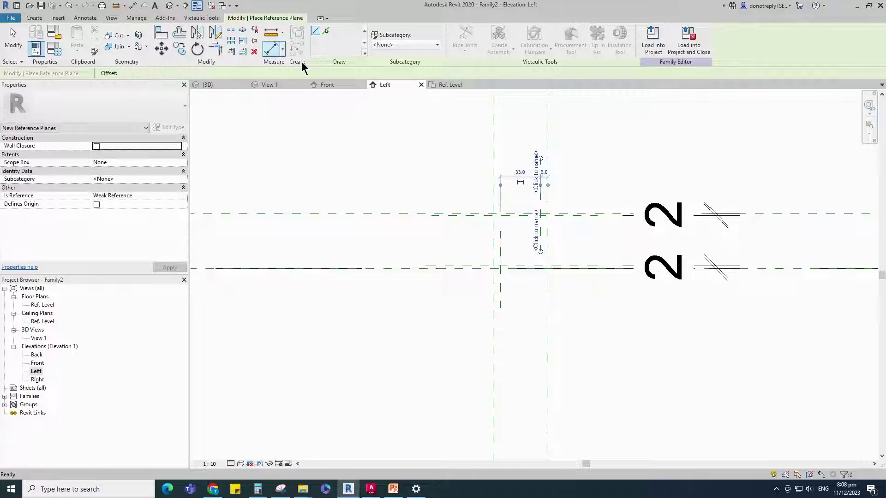
- Dimension the gap between the Center (Front/Back) plane and its inner offset plane, placing the dimension below
left_click(272, 49)
scroll(489, 295, "up", 1)
left_click(495, 297)
scroll(480, 346, "down", 1)
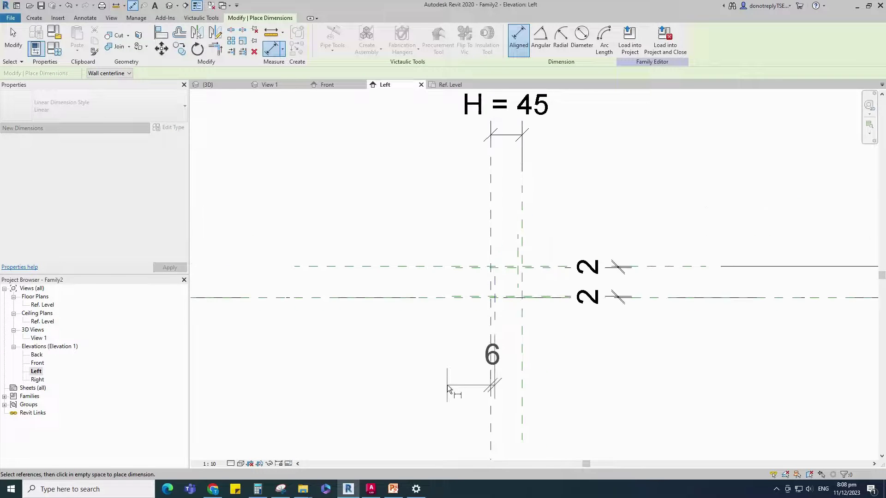
left_click(453, 384)
- Dimension the gap between the right vertical plane and its inner offset plane, placing the dimension above
scroll(521, 285, "up", 1)
left_click(523, 226)
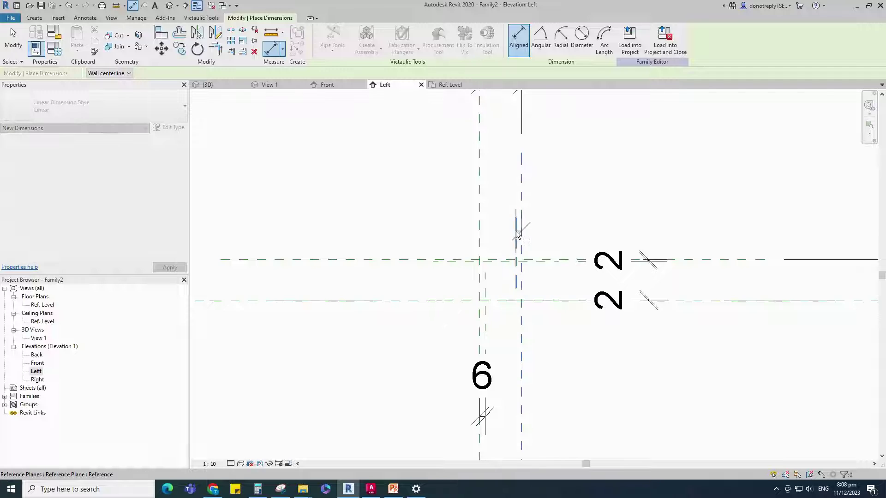
left_click(517, 233)
scroll(519, 264, "down", 1)
left_click(509, 197)
left_click(519, 236)
key("Escape")
key("Escape")
scroll(554, 304, "up", 3)
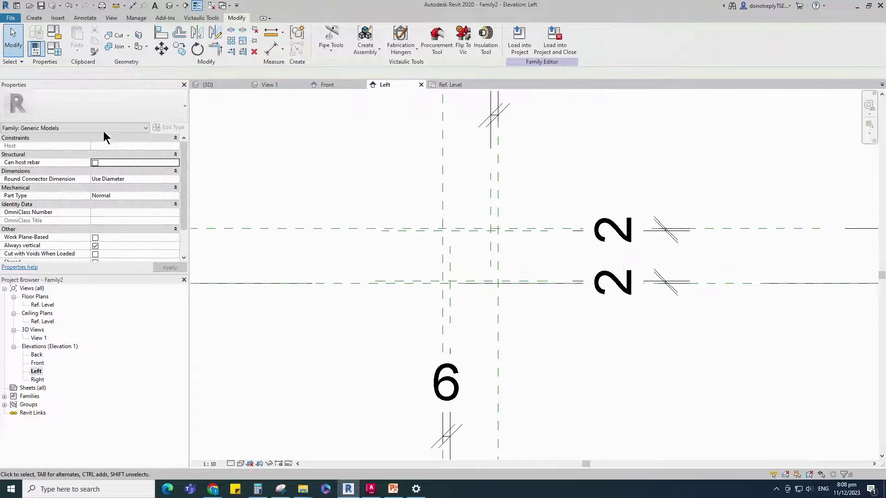
- Draw a diagonal reference line from the inner left and inner lower planes' intersection to where the inner right plane meets the upper outer plane
left_click(33, 17)
left_click(497, 39)
scroll(451, 290, "up", 3)
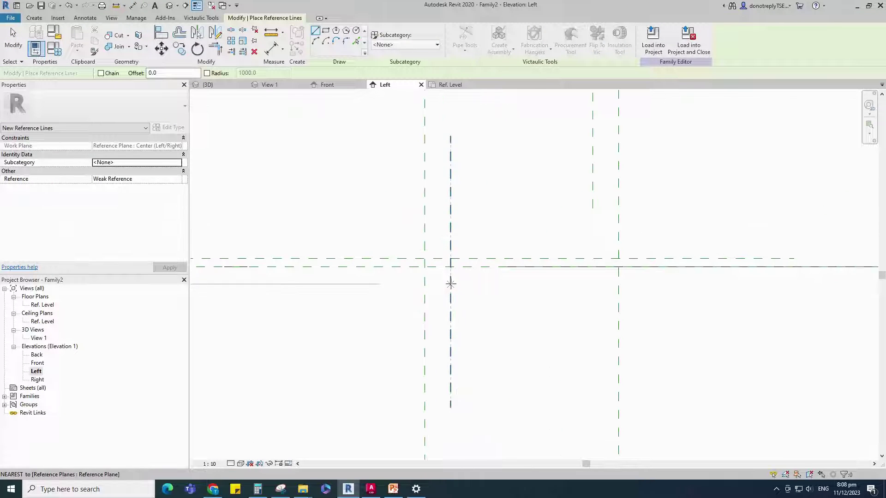
left_click(451, 258)
scroll(442, 329, "down", 2)
scroll(506, 231, "up", 2)
left_click(506, 217)
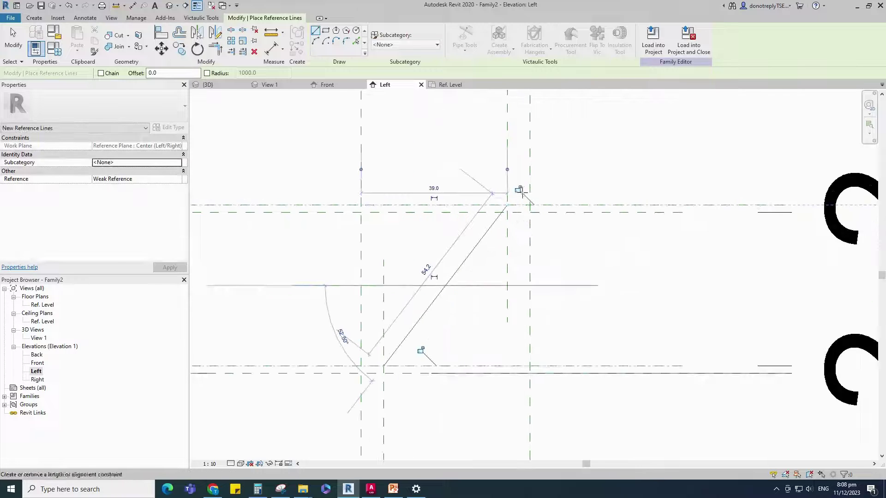
- Align and lock the diagonal reference line's endpoints to the reference planes that cross there
scroll(535, 311, "down", 1)
key("Escape")
key("Escape")
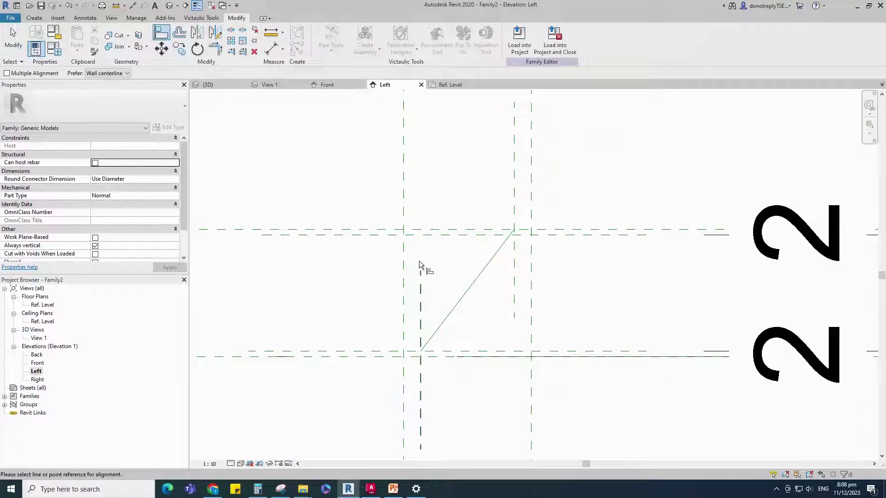
left_click(159, 34)
left_click(531, 231)
left_click(422, 353)
left_click(434, 378)
left_click(369, 352)
key("Escape")
key("Escape")
scroll(426, 365, "down", 1)
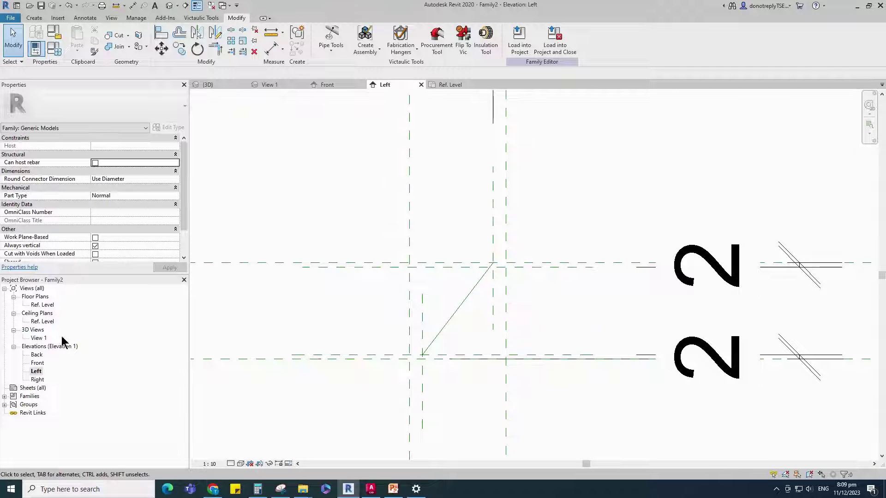
- In the Ref. Level plan, start a sweep and sketch its path along the Center (Front/Back) plane between the two L planes
double_click(42, 305)
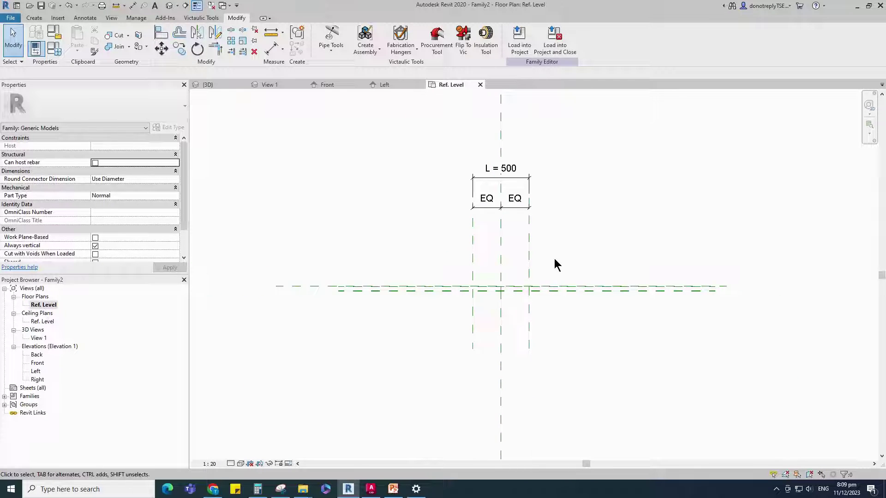
left_click(34, 21)
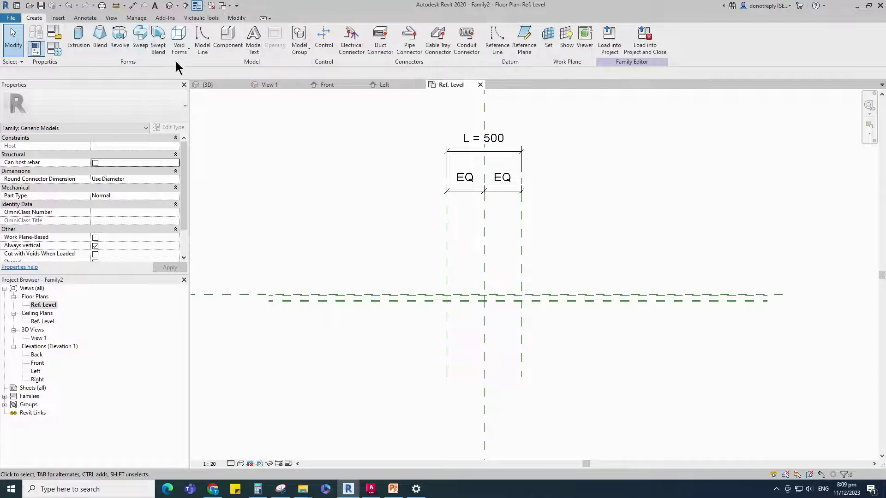
left_click(143, 37)
left_click(604, 33)
scroll(454, 296, "up", 6)
left_click(393, 281)
scroll(404, 282, "down", 2)
middle_click_drag(759, 293, 633, 283)
scroll(626, 285, "up", 3)
left_click(617, 265)
scroll(586, 285, "down", 8)
- Align and lock the sweep path to the Center (Front/Back) plane and the two L planes, and finish the path
left_click(161, 33)
left_click(386, 281)
left_click(469, 281)
left_click(518, 297)
left_click(418, 230)
left_click(418, 281)
left_click(590, 266)
left_click(592, 283)
scroll(605, 292, "down", 2)
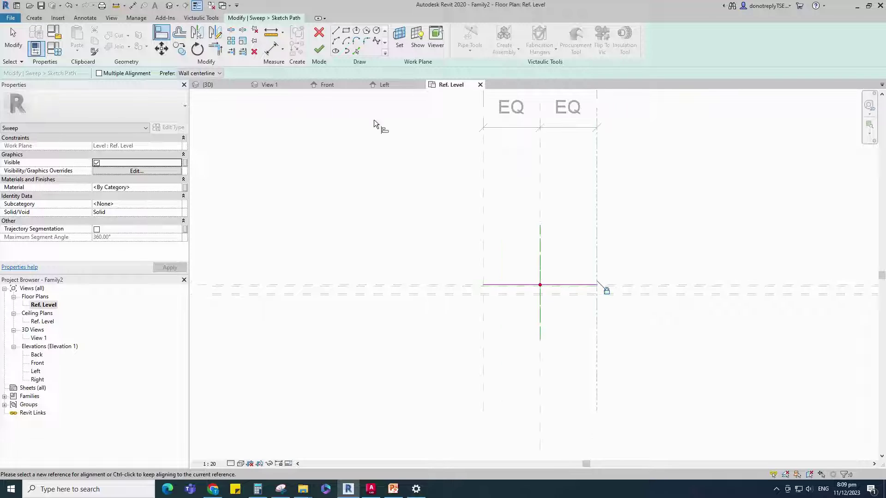
left_click(321, 45)
- Edit the sweep profile in Elevation: Left and draw a 6 by 2 mm rectangle between the lower-left planes, locked to them
left_click(672, 54)
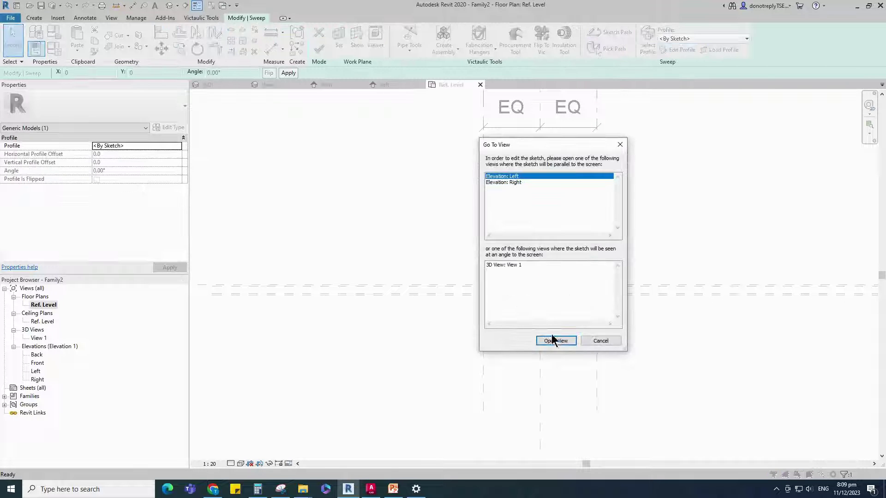
left_click(550, 342)
scroll(413, 387, "up", 5)
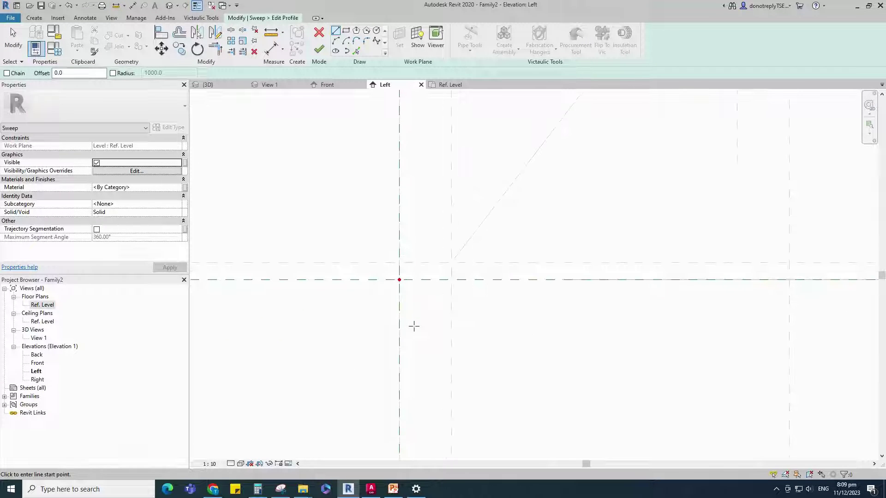
left_click(347, 30)
scroll(437, 275, "up", 2)
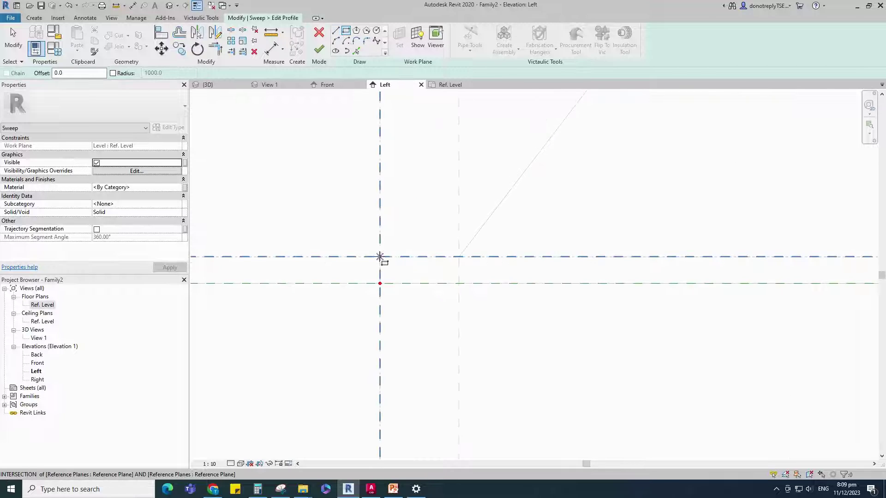
left_click(380, 257)
left_click(458, 284)
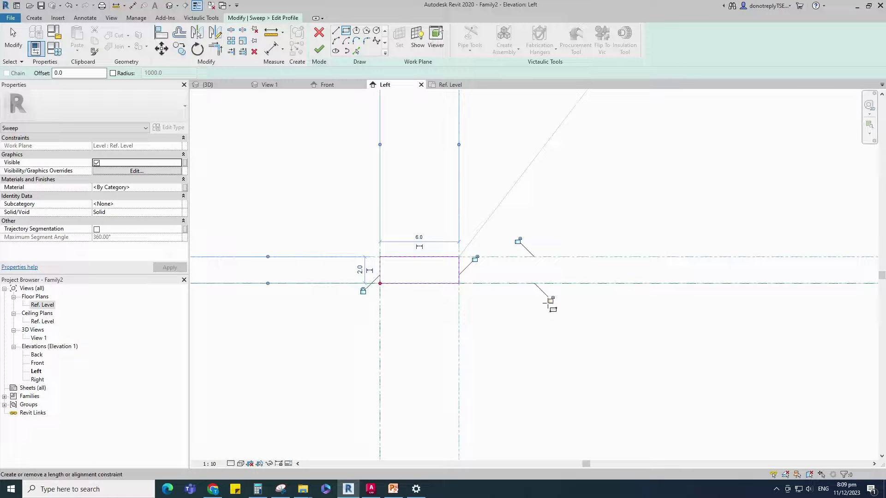
- Draw a second 6 by 2 mm profile rectangle between the upper-right planes, starting at the diagonal's upper end, and lock its edges
scroll(374, 355, "down", 5)
scroll(542, 121, "up", 3)
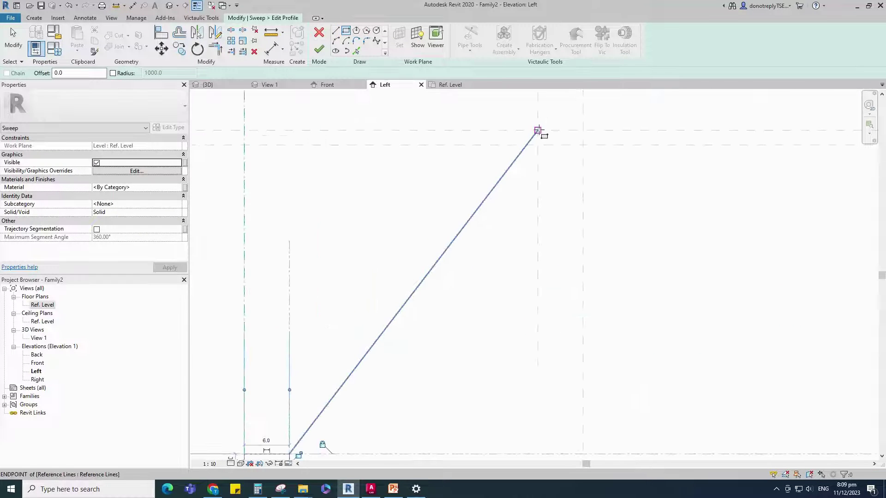
left_click(538, 131)
left_click(583, 145)
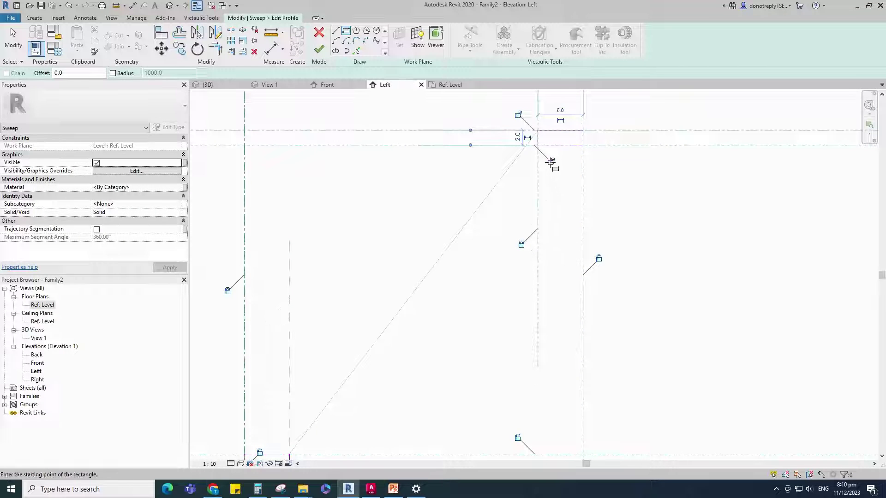
key("Escape")
key("Escape")
scroll(576, 132, "down", 2)
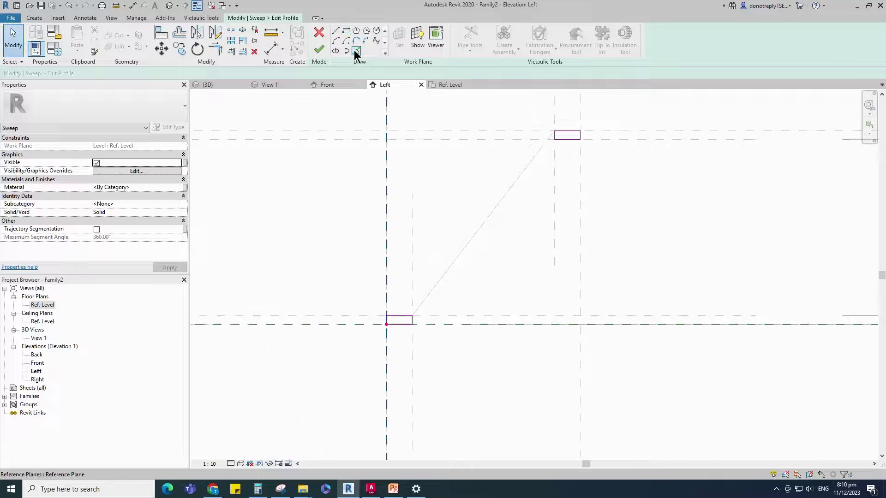
- Add a profile line by picking the diagonal reference line between the two rectangles
left_click(355, 50)
left_click(483, 227)
scroll(570, 174, "up", 1)
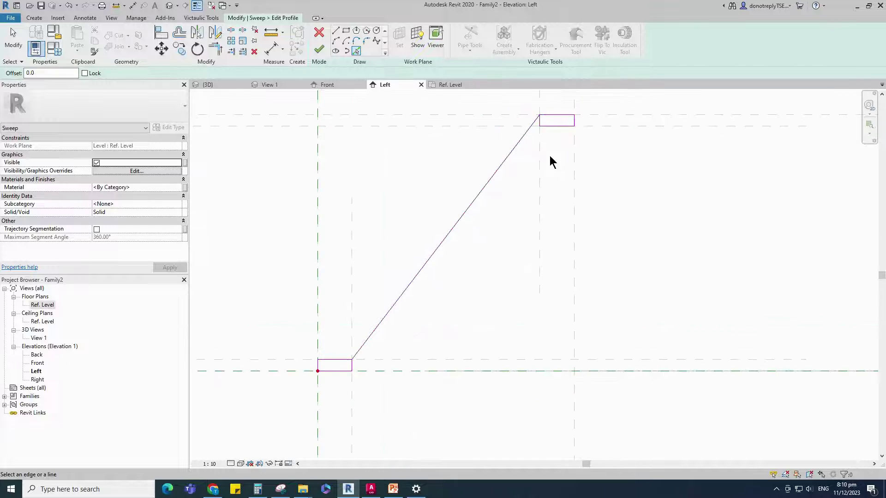
- Delete the inner vertical edges of both profile rectangles, where the diagonal meets them
key("Escape")
key("Escape")
scroll(360, 364, "up", 2)
scroll(433, 353, "down", 3)
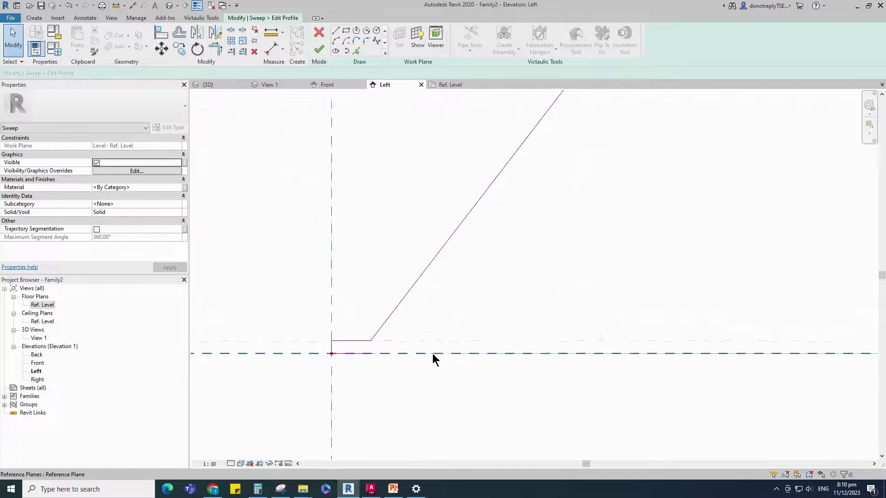
left_click(453, 266)
- Add a parallel profile line offset 2.0 mm below the diagonal line by picking it
left_click(357, 51)
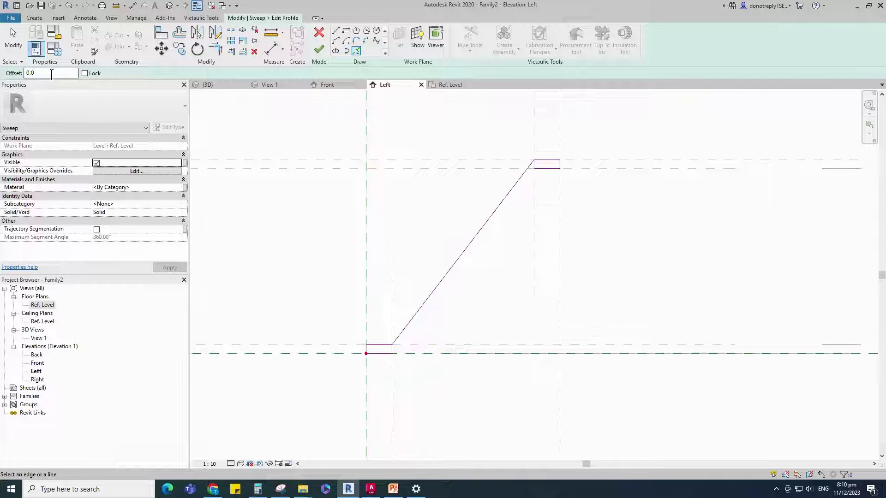
scroll(499, 249, "up", 2)
left_click(466, 240)
scroll(482, 263, "down", 3)
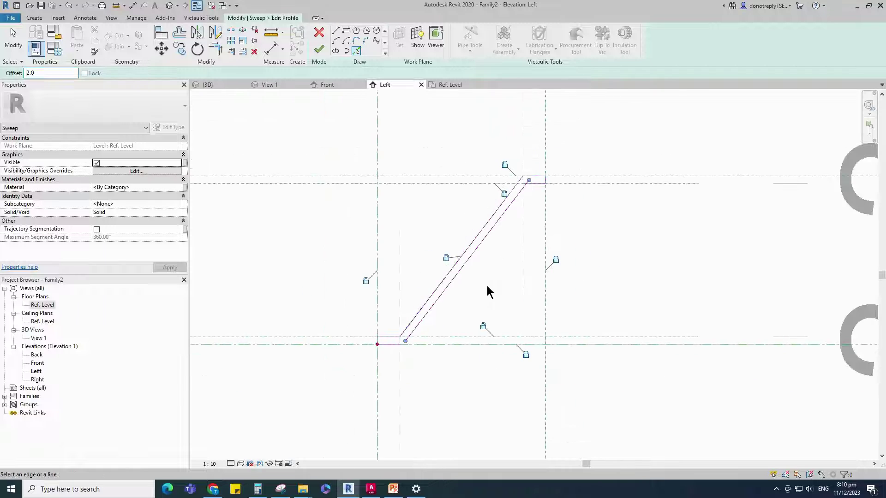
key("Escape")
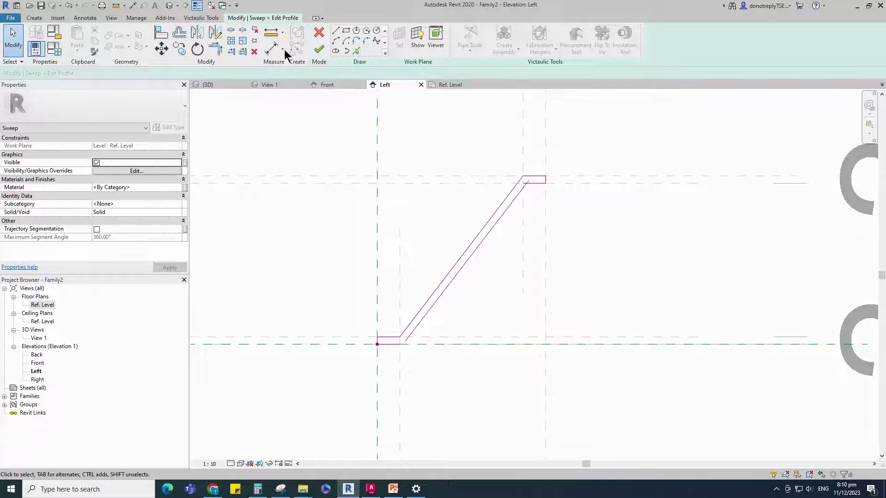
- Dimension the gap between the two parallel diagonal lines, placing the dimension beyond their upper end
key("d")
key("i")
scroll(502, 216, "down", 3)
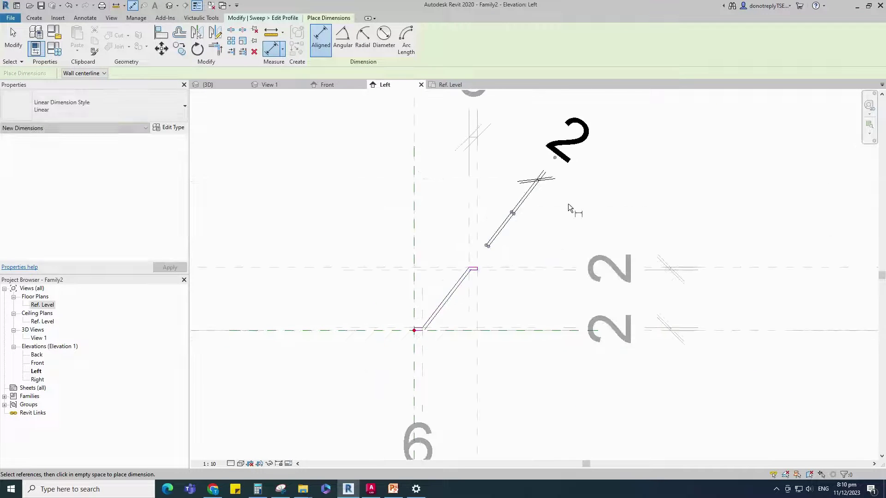
scroll(345, 433, "down", 2)
scroll(444, 314, "up", 5)
key("Escape")
- Trim and extend the offset diagonal to corners with the lower edges of both flanges, closing the profile
left_click(215, 48)
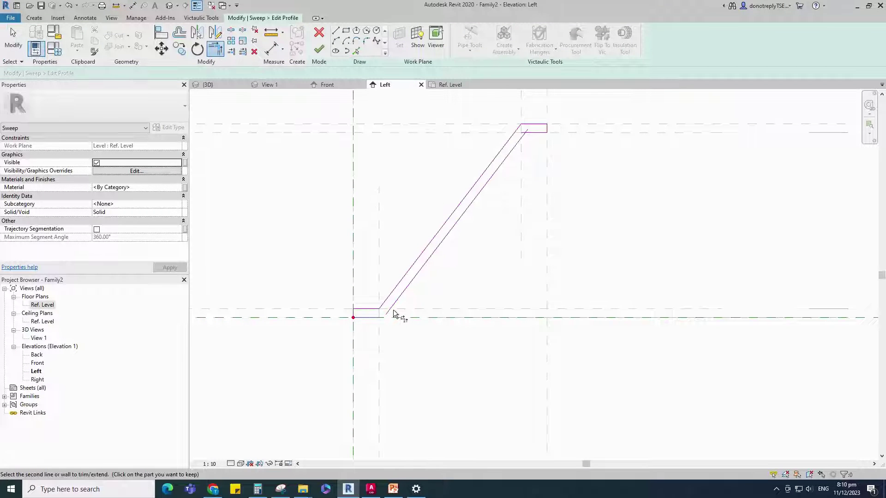
scroll(376, 336, "down", 1)
left_click(492, 188)
scroll(660, 277, "down", 4)
key("Escape")
scroll(416, 291, "up", 2)
scroll(379, 282, "down", 1)
- Flex the profile in the family types by applying 50 to H and a different value to W
left_click(54, 48)
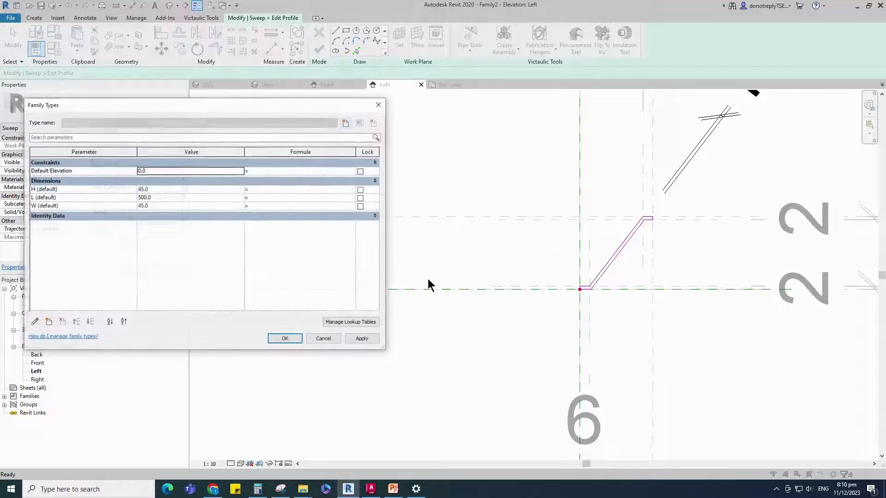
type("50")
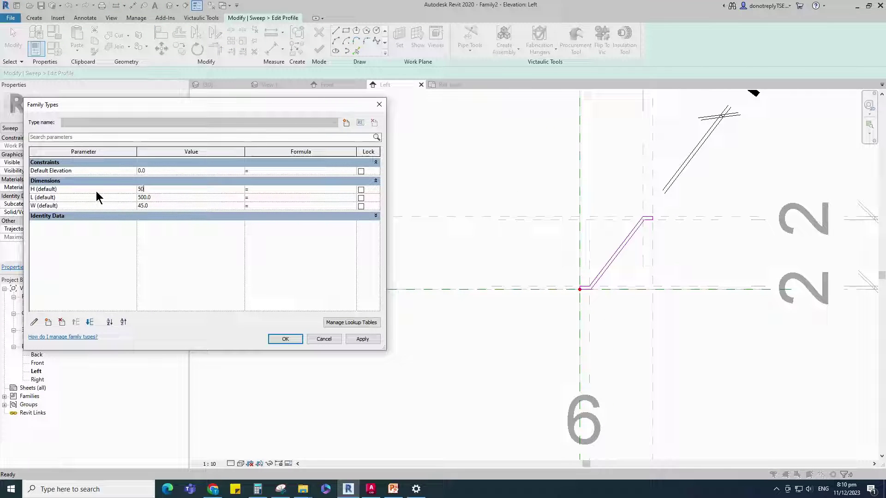
left_click(362, 340)
left_click_drag(152, 208, 90, 210)
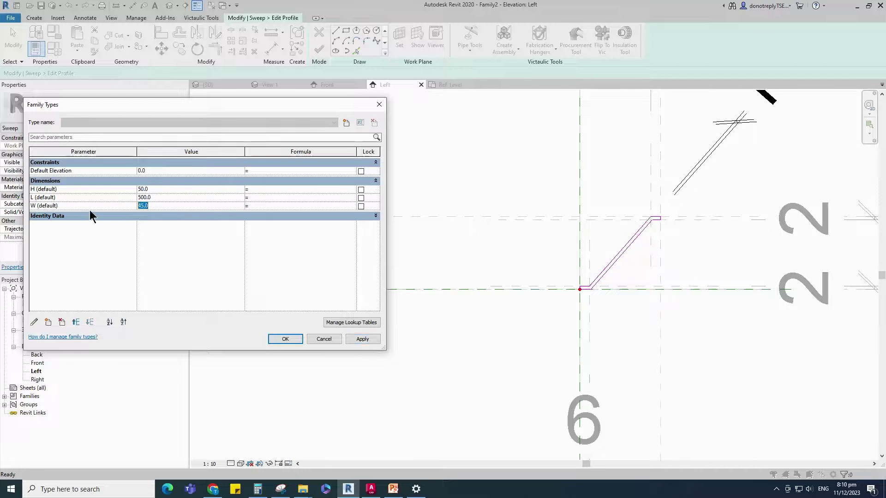
left_click(362, 341)
- Restore both H and W to 45 in the family types and accept the values
left_click(121, 193)
left_click(351, 339)
left_click(133, 207)
left_click(362, 340)
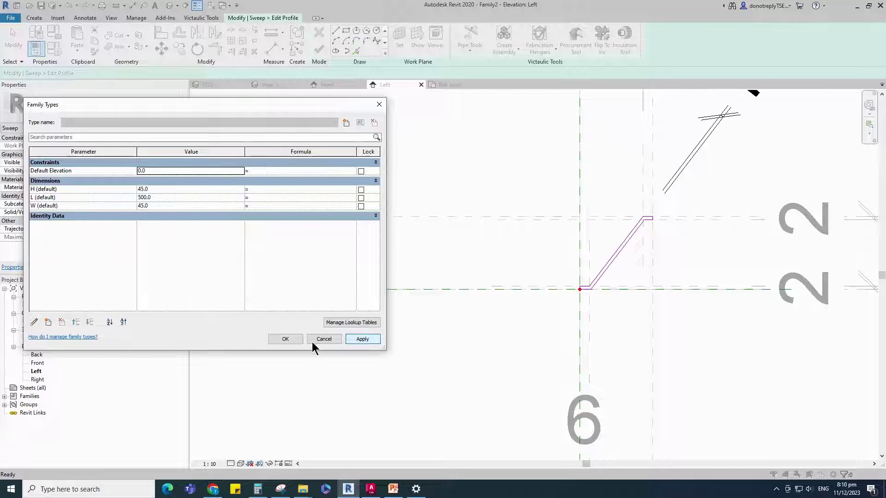
left_click(286, 339)
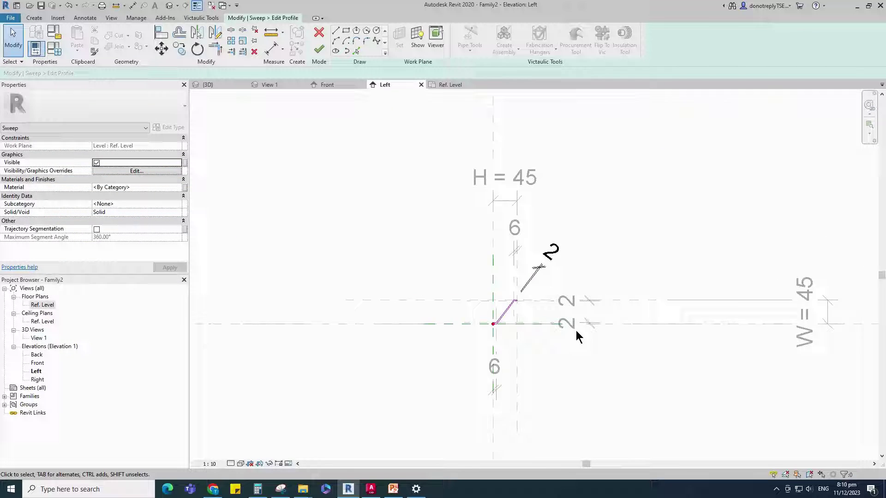
- Finish the profile and the sweep, and show the solid in 3D View 1 from the upper back-right corner
left_click(323, 50)
left_click(322, 50)
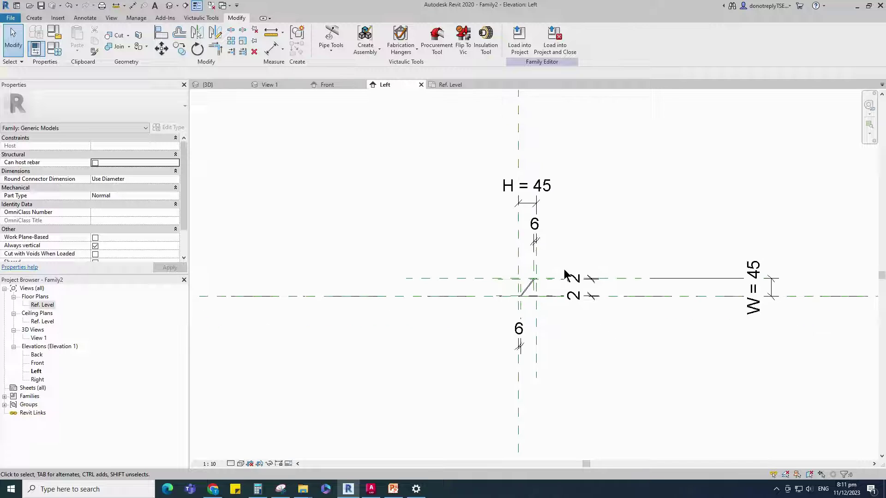
double_click(37, 339)
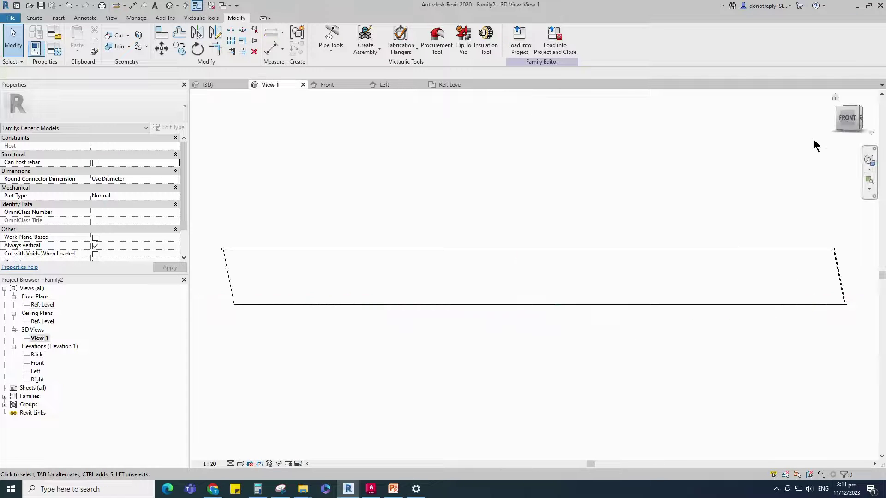
left_click(860, 110)
left_click(866, 109)
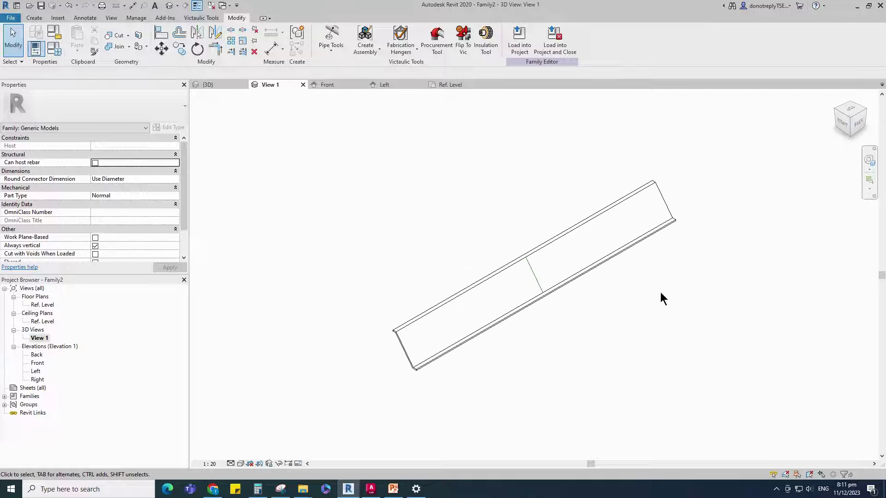
- Display View 1 with shaded surfaces and the Fine detail level
left_click(241, 464)
left_click(254, 432)
left_click(230, 463)
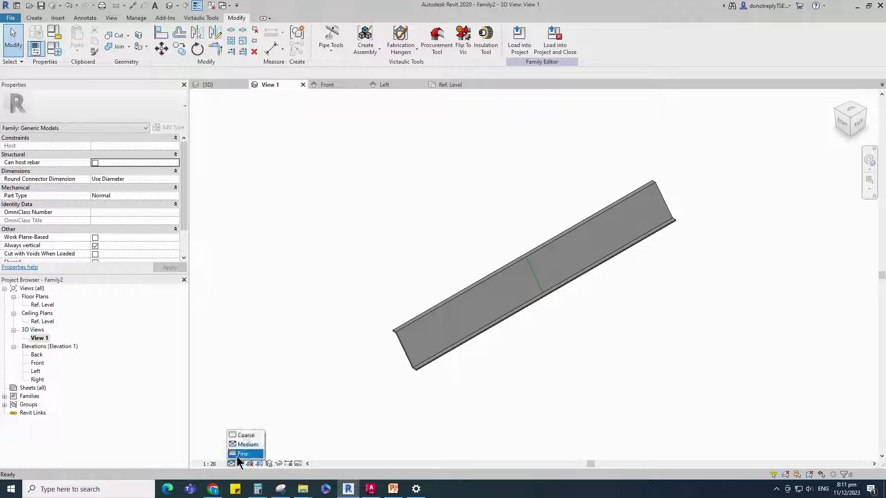
- Hide the Reference Lines annotation category in View 1's visibility overrides
key("v")
key("g")
left_click(109, 114)
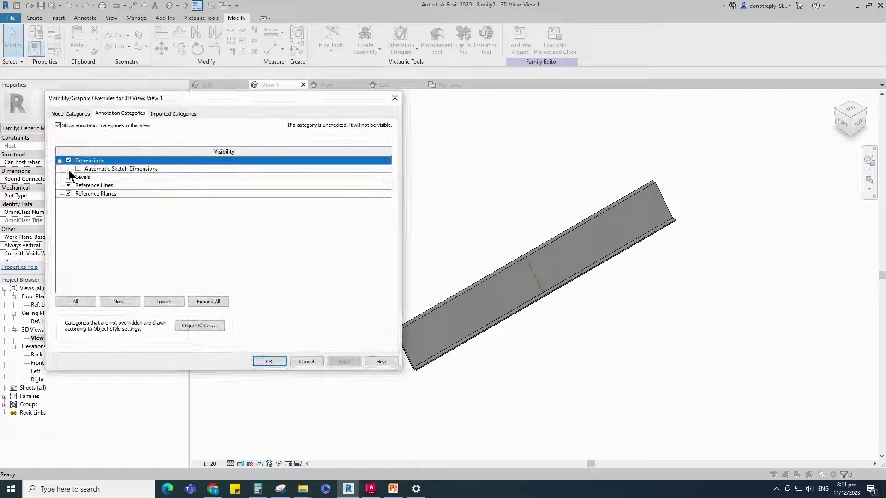
left_click(69, 185)
left_click(269, 362)
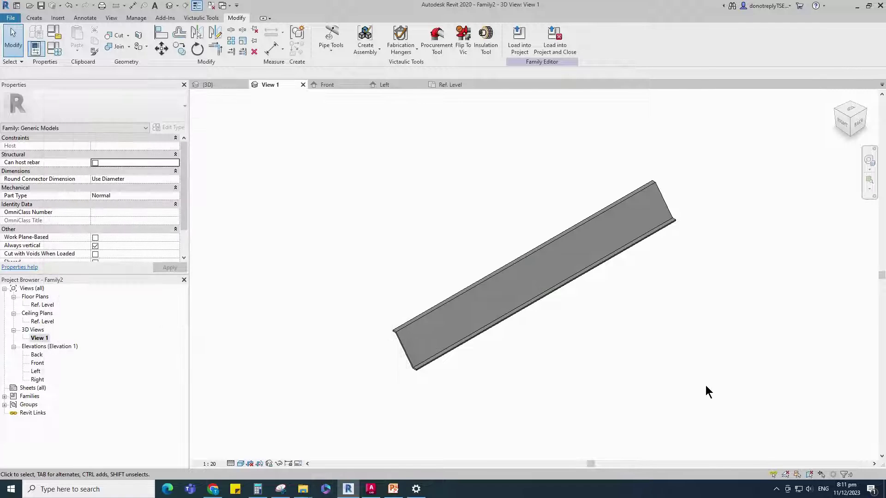
- Associate the sweep's material with a new type parameter named Material, grouped under Materials and Finishes
left_click(458, 347)
left_click(185, 187)
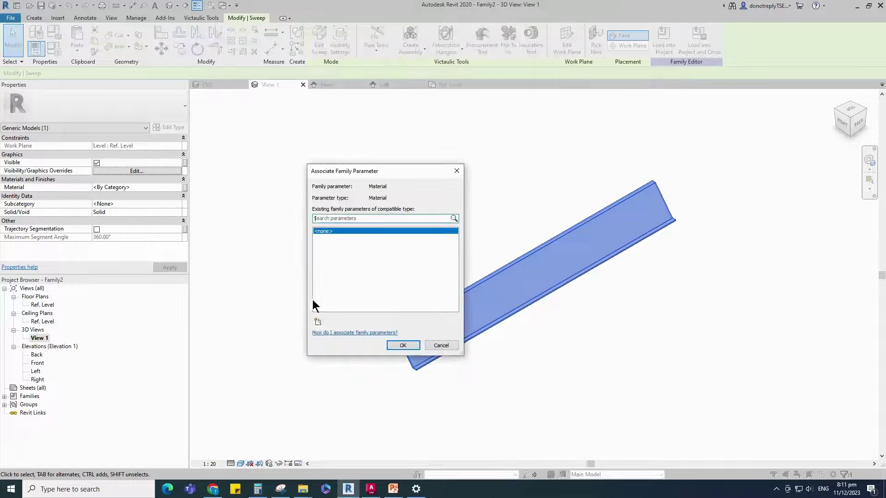
left_click(317, 322)
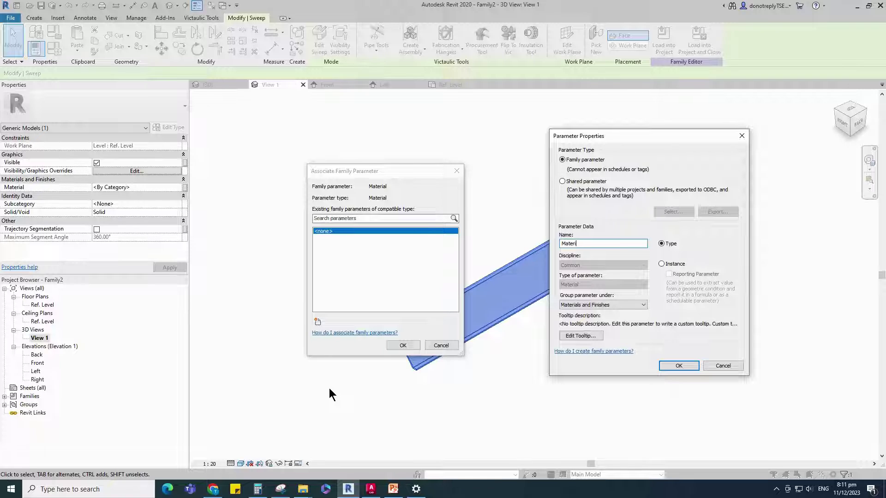
left_click(678, 365)
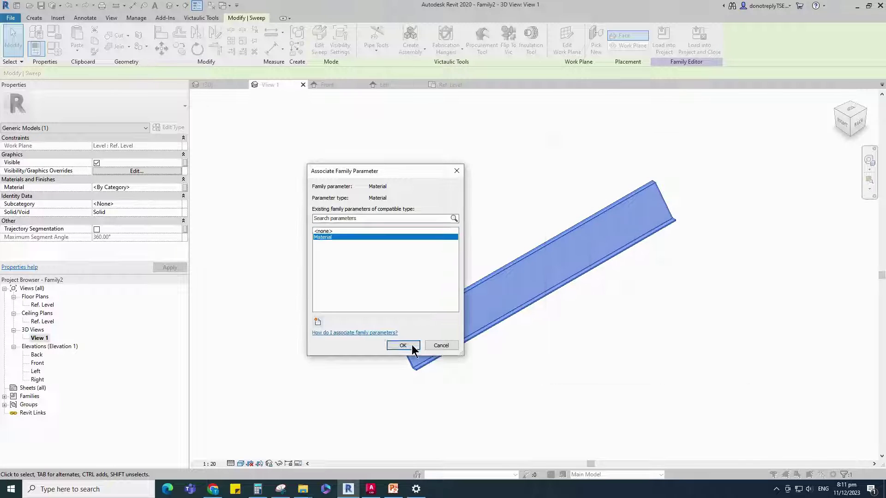
left_click(403, 345)
left_click(658, 375)
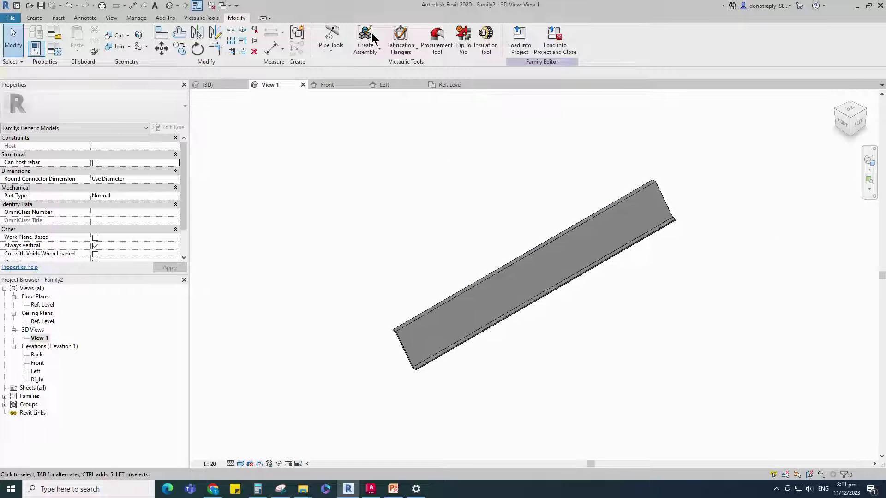
- Save the family under the file name Louver Blade
left_click(211, 5)
left_click(41, 6)
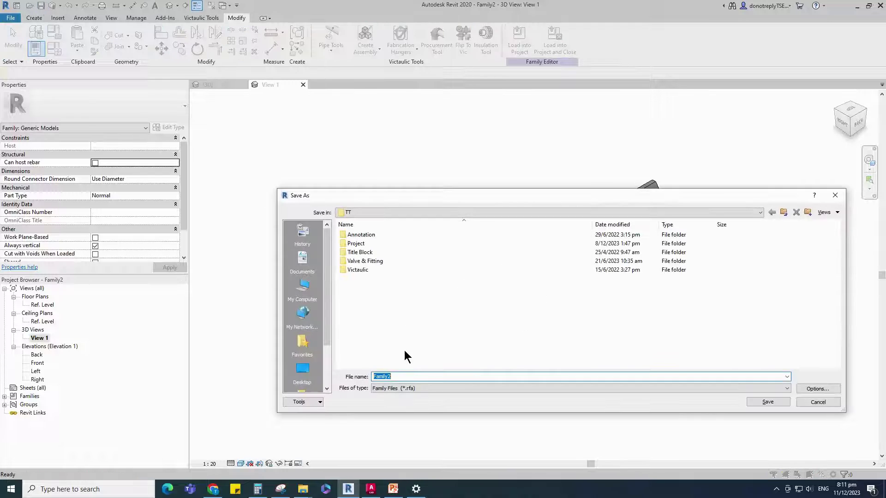
type("Louver Blade")
left_click(766, 401)
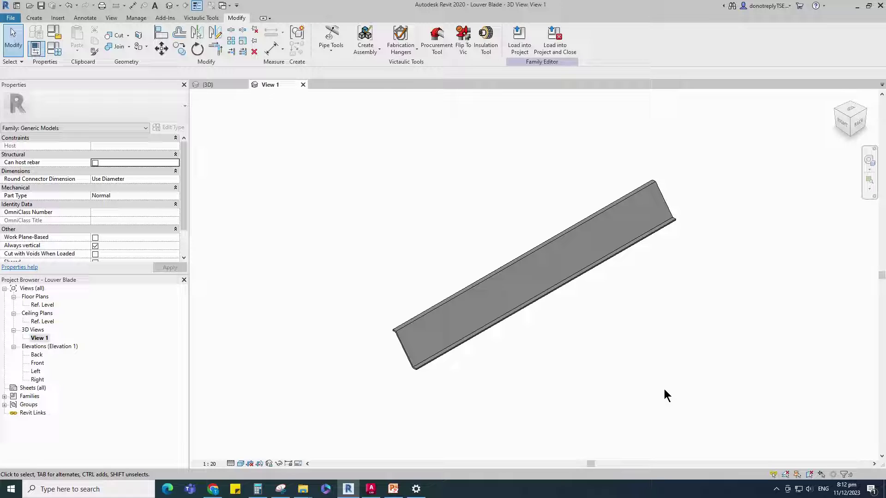
- Create a new family from the Metric Generic Model template
left_click(11, 19)
mouse_move(28, 58)
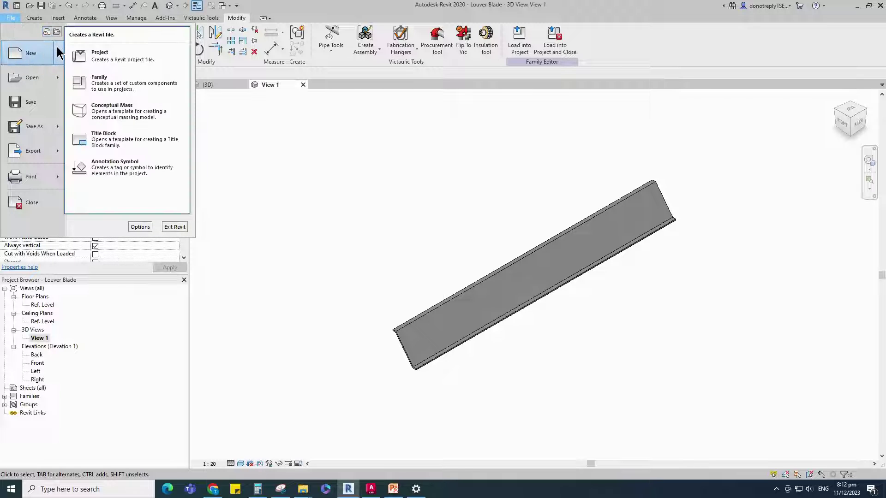
left_click(107, 88)
scroll(263, 259, "down", 5)
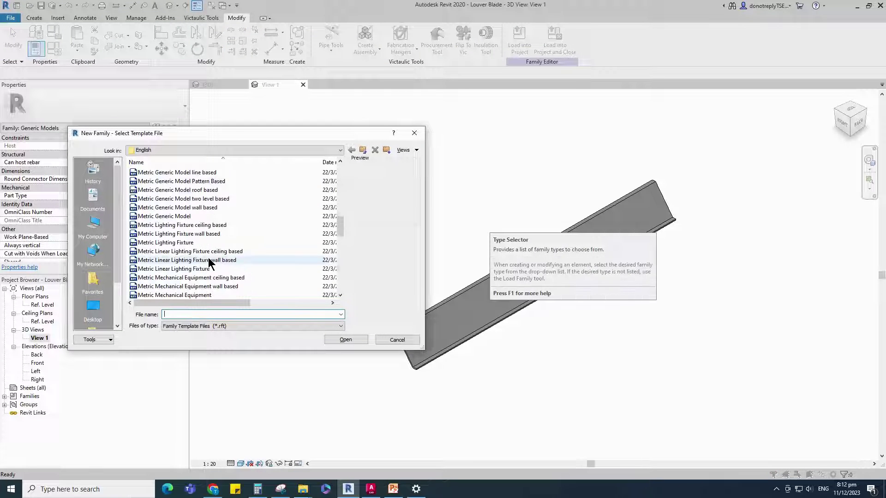
left_click(199, 251)
left_click(344, 339)
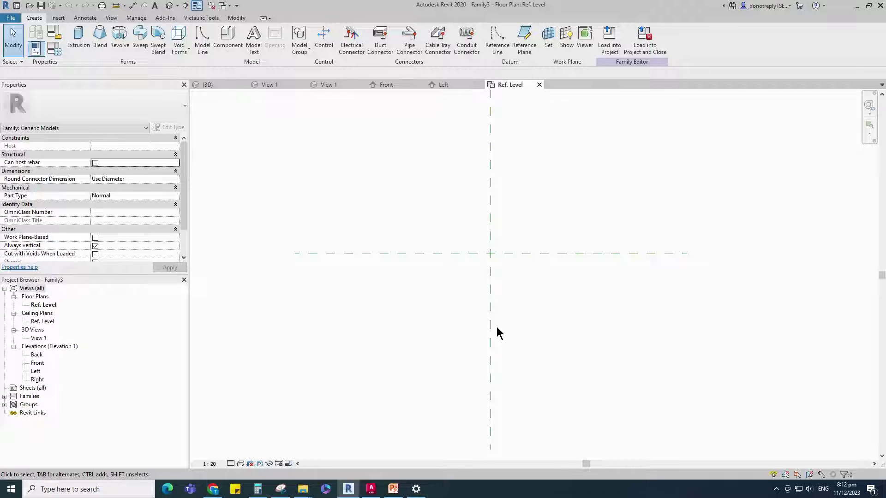
- Place four reference planes in the Ref. Level plan, offset 300 mm on both sides of each centre plane
key("r")
key("p")
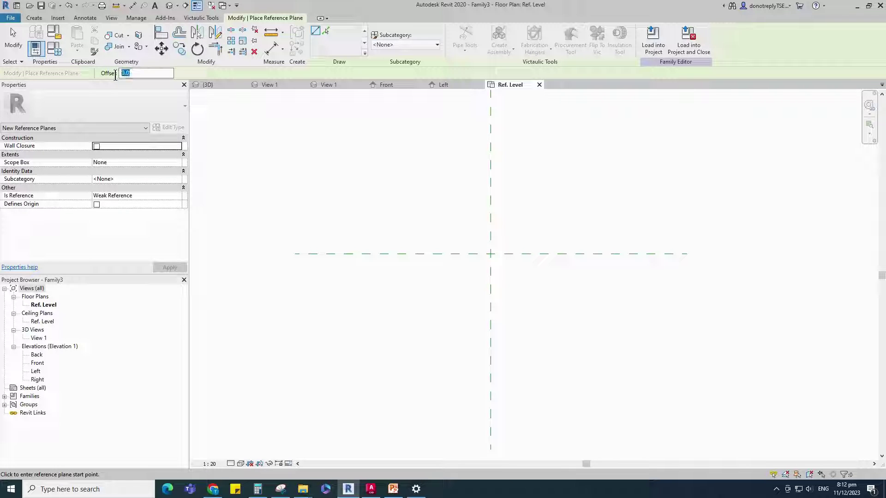
left_click(490, 207)
left_click(490, 299)
left_click(490, 299)
left_click(490, 207)
left_click(418, 254)
left_click(555, 254)
left_click(554, 254)
left_click(418, 253)
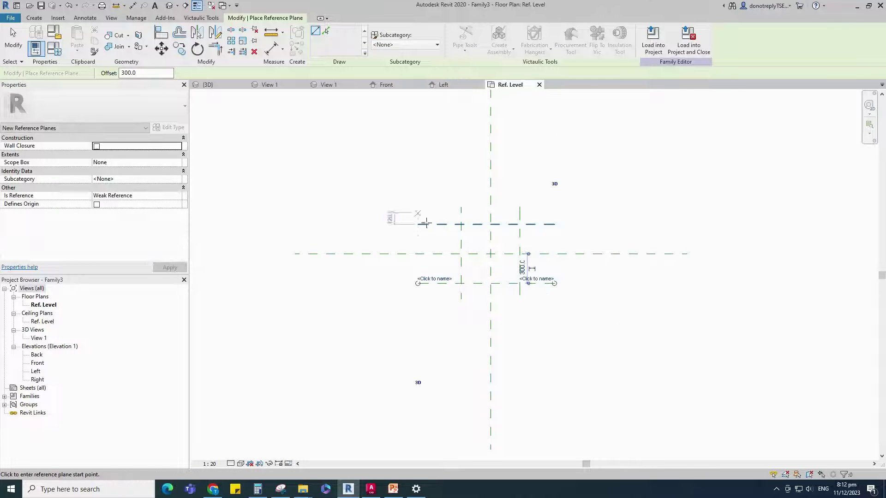
- Dimension the three horizontal reference planes in one string and constrain their spacing as equal
key("d")
key("i")
left_click(544, 224)
left_click(543, 254)
left_click(544, 282)
scroll(546, 284, "up", 1)
left_click(575, 281)
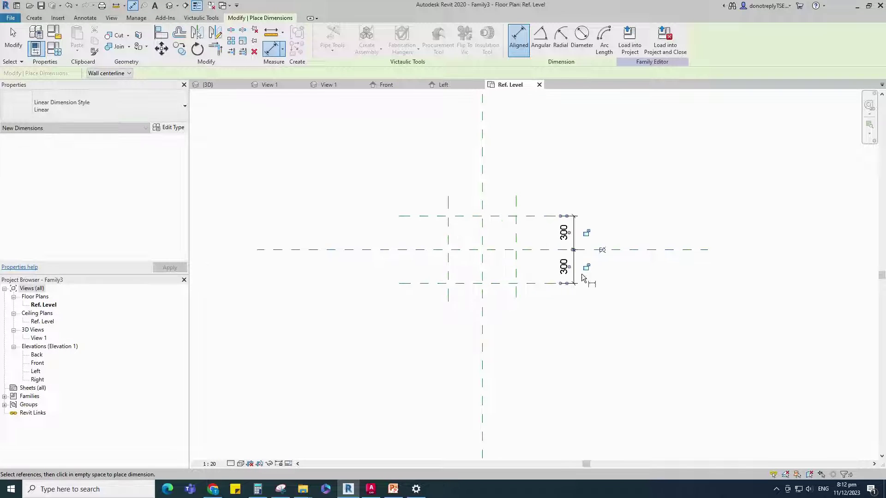
left_click(601, 251)
- Dimension the overall distance between the outer horizontal planes and label it with a new instance parameter H
left_click(547, 216)
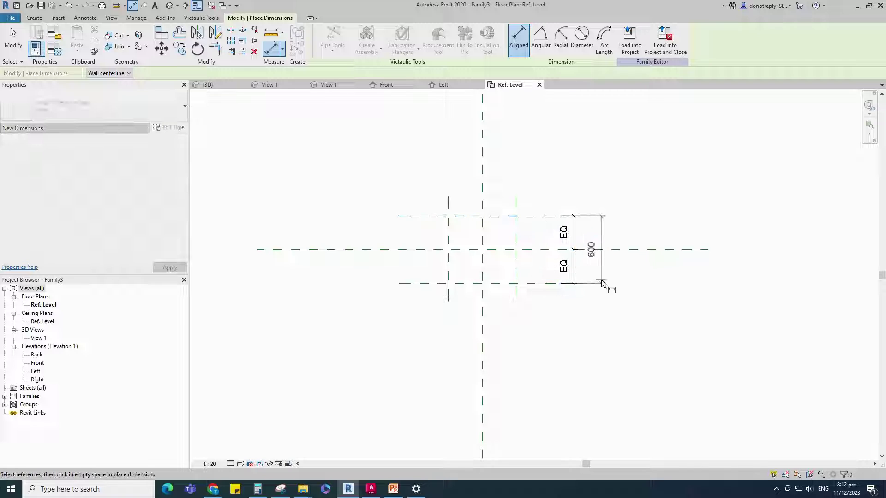
left_click(602, 279)
scroll(629, 291, "down", 1)
key("Escape")
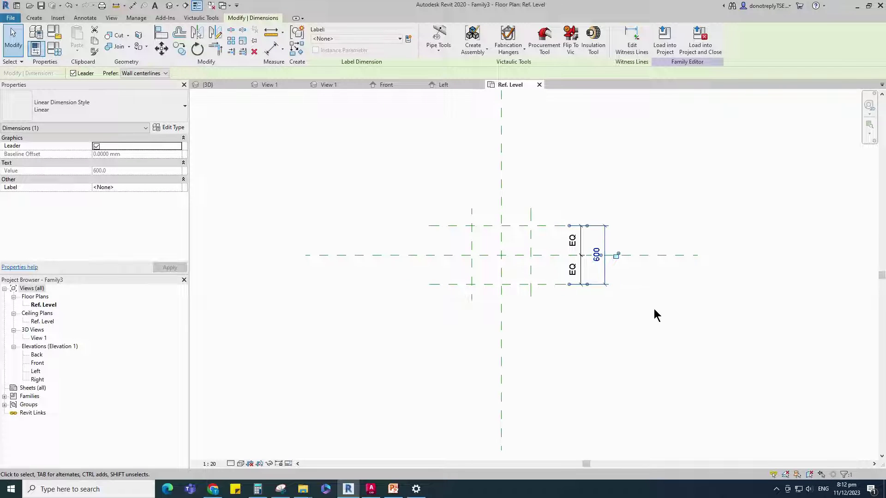
left_click(408, 39)
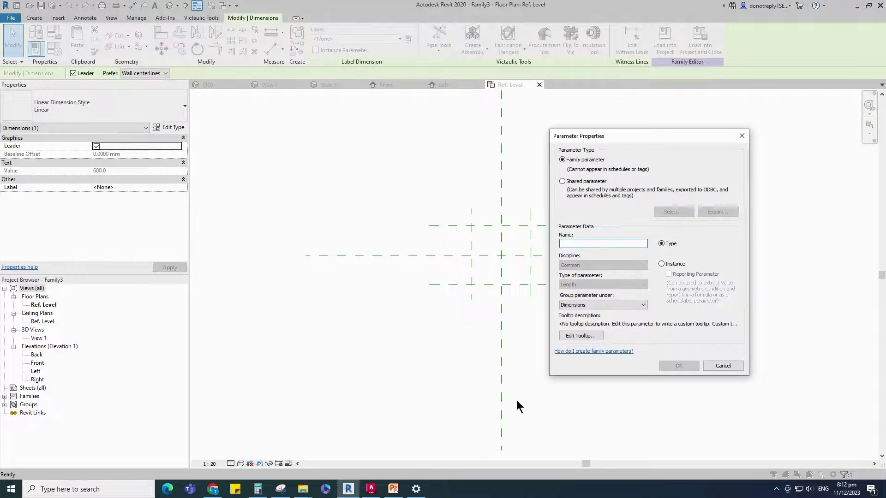
type("H")
left_click(662, 264)
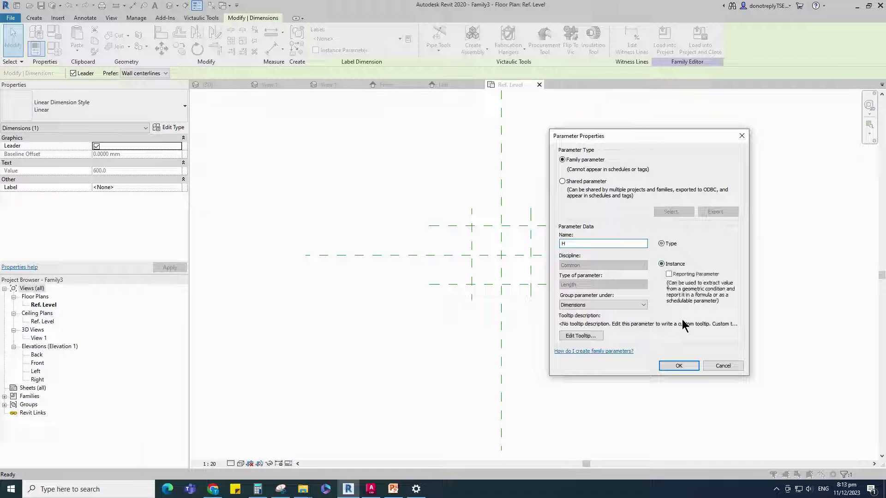
left_click(672, 366)
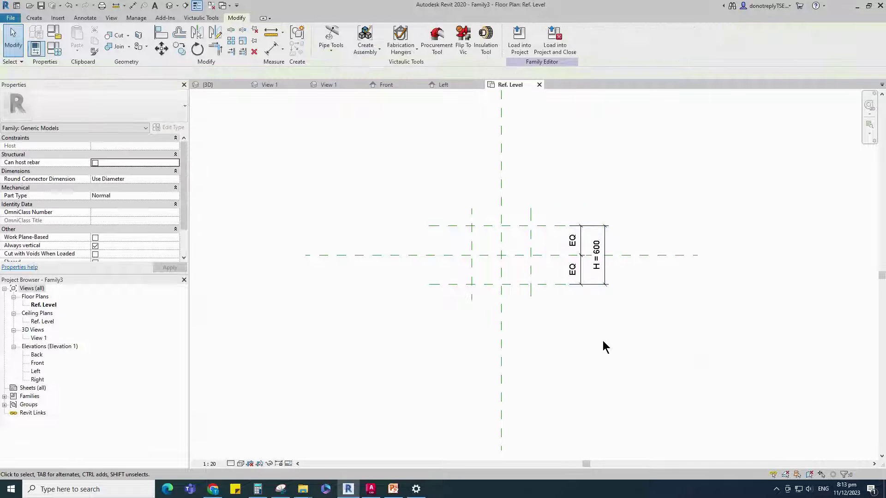
- Dimension the three vertical reference planes in one string above the plan and constrain their spacing as equal
key("d")
key("i")
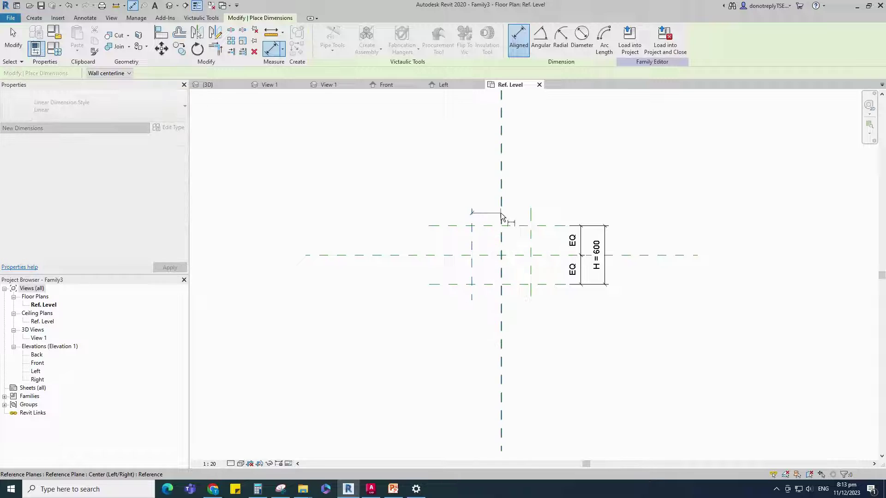
left_click(531, 216)
scroll(505, 193, "up", 1)
left_click(504, 201)
left_click(501, 173)
- Dimension the overall distance between the outer vertical planes and label it with a new instance parameter W
left_click(467, 220)
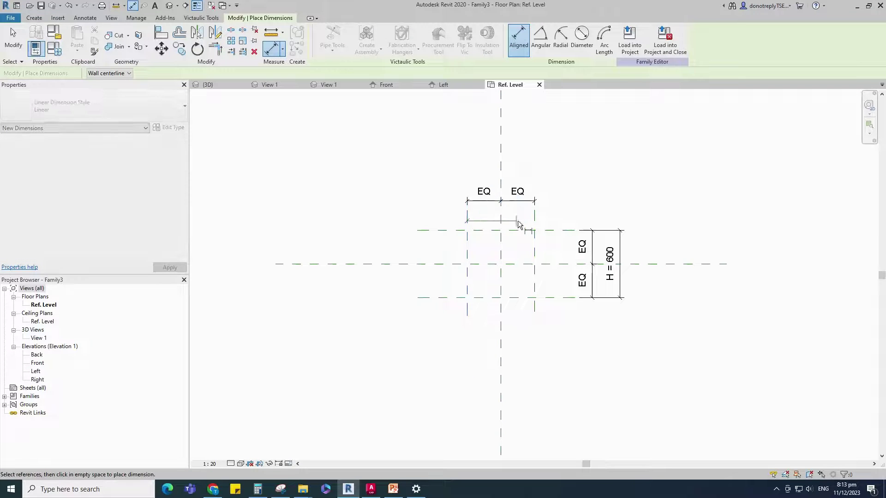
left_click(535, 221)
left_click(535, 167)
key("Escape")
left_click(535, 169)
left_click(408, 39)
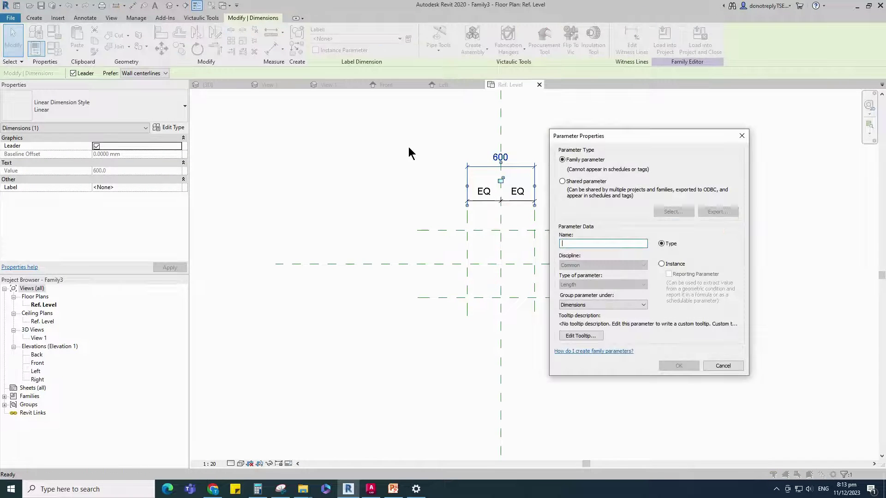
left_click(662, 264)
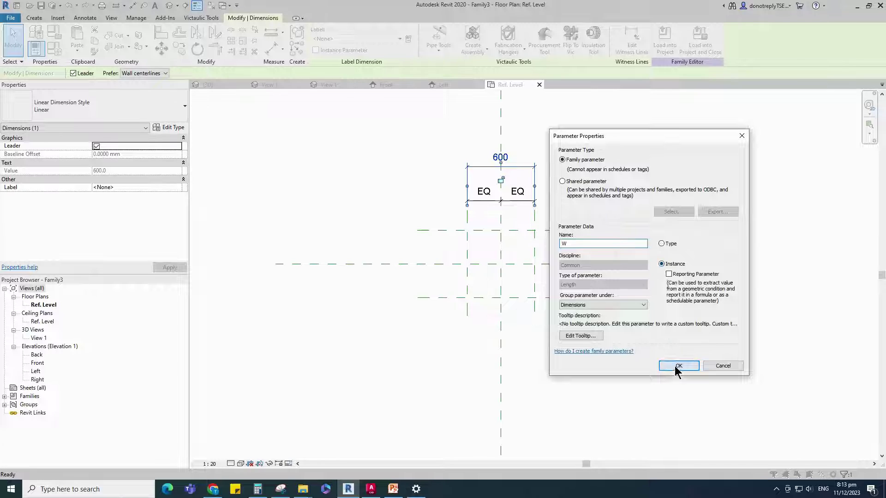
left_click(679, 366)
left_click(553, 353)
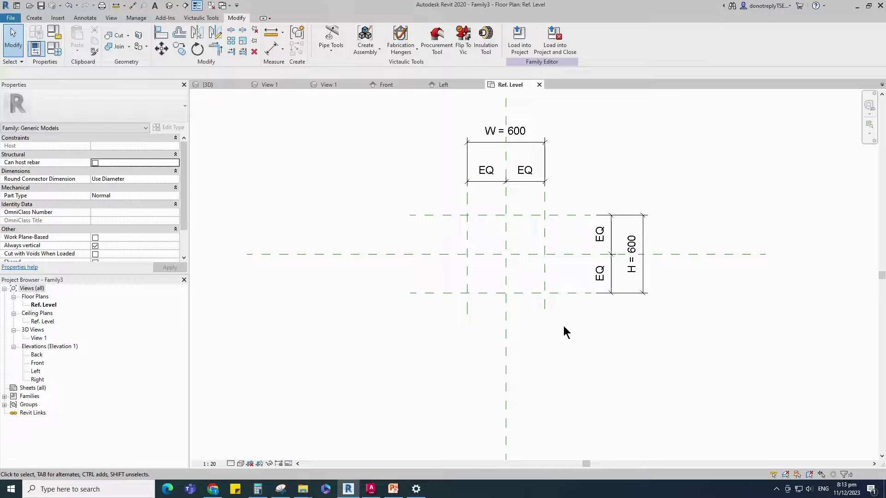
- In the Left elevation, place a horizontal reference plane offset 15 mm above the Ref. Level
double_click(37, 372)
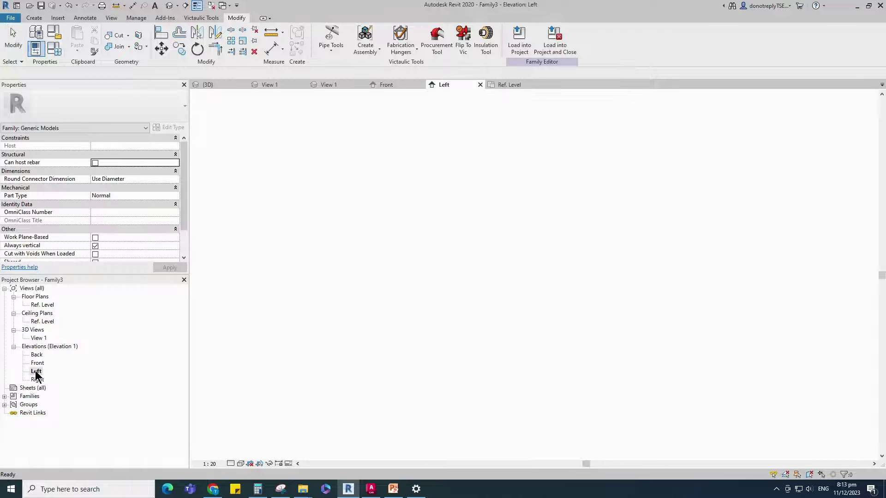
left_click(476, 311)
left_click(297, 49)
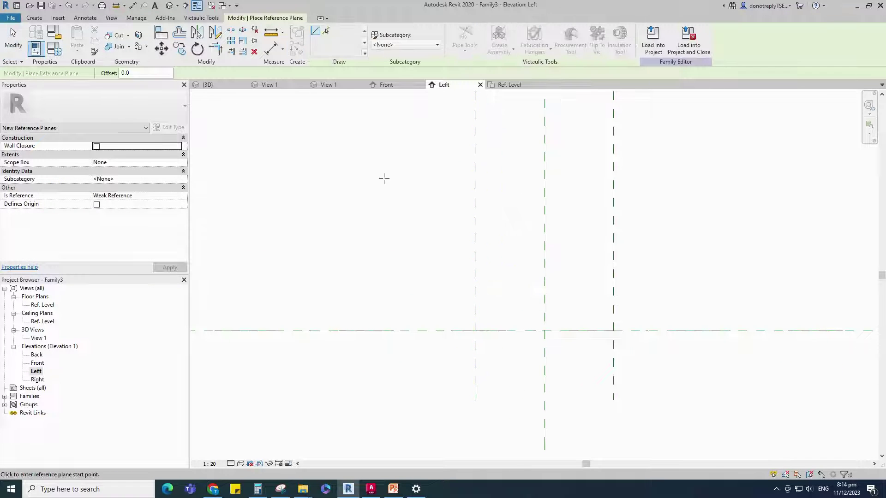
type("15")
left_click(407, 330)
left_click(670, 330)
- Dimension and lock the new plane's offset from the Ref. Level, and set the view scale to 1:10
left_click(272, 46)
scroll(408, 335, "up", 1)
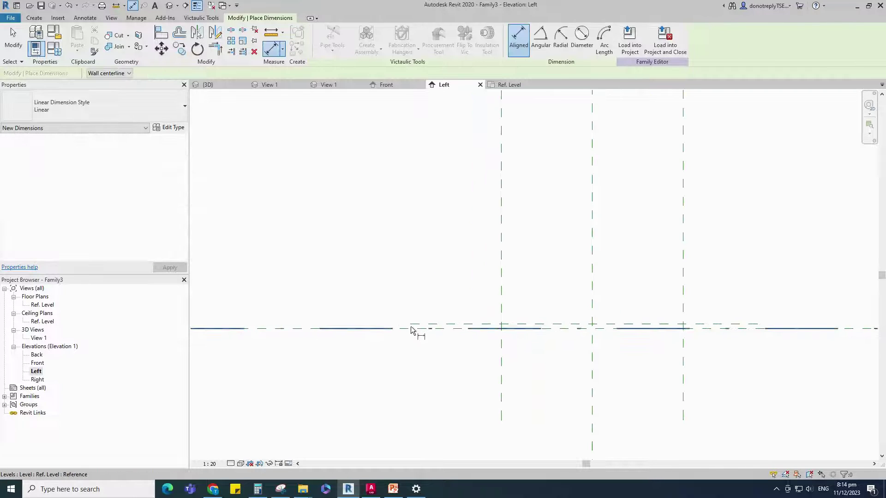
left_click(414, 324)
left_click(415, 329)
scroll(417, 331, "down", 1)
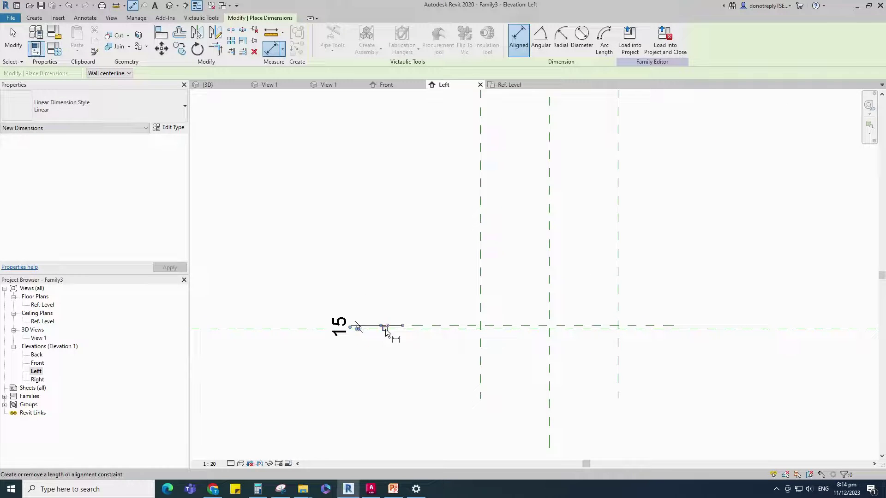
left_click(209, 464)
left_click(214, 363)
key("Escape")
key("Escape")
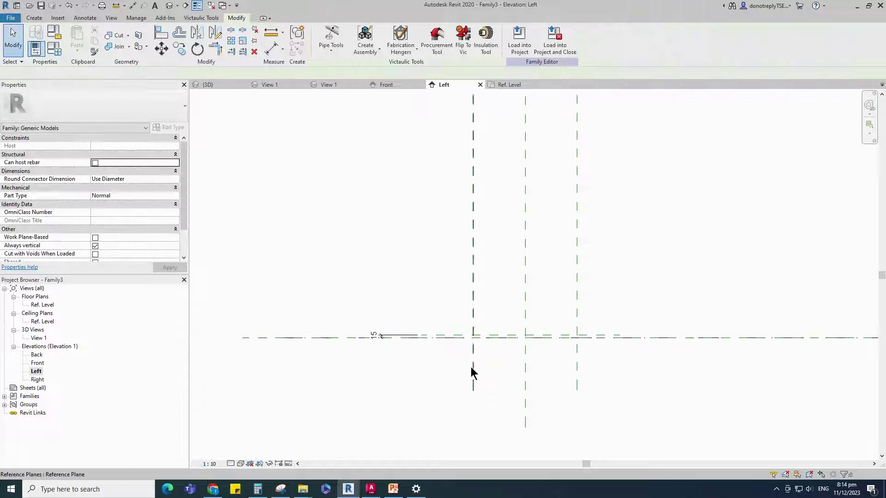
- Place a second horizontal reference plane offset 60 mm below the upper one in the Left elevation
key("r")
key("p")
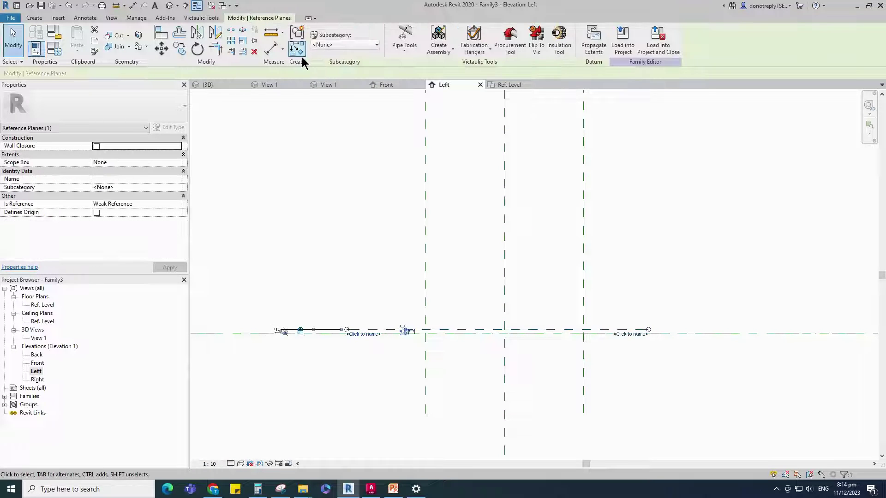
type("60")
left_click(326, 30)
left_click(373, 333)
- Dimension the distance between the two horizontal reference planes and label it with a new instance parameter D
key("d")
key("i")
scroll(438, 386, "down", 2)
scroll(538, 373, "up", 2)
left_click(570, 376)
key("Escape")
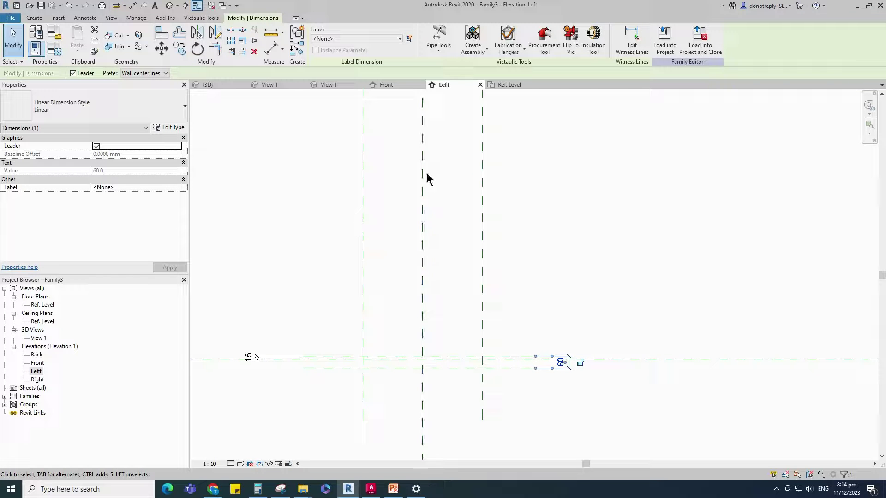
left_click(408, 39)
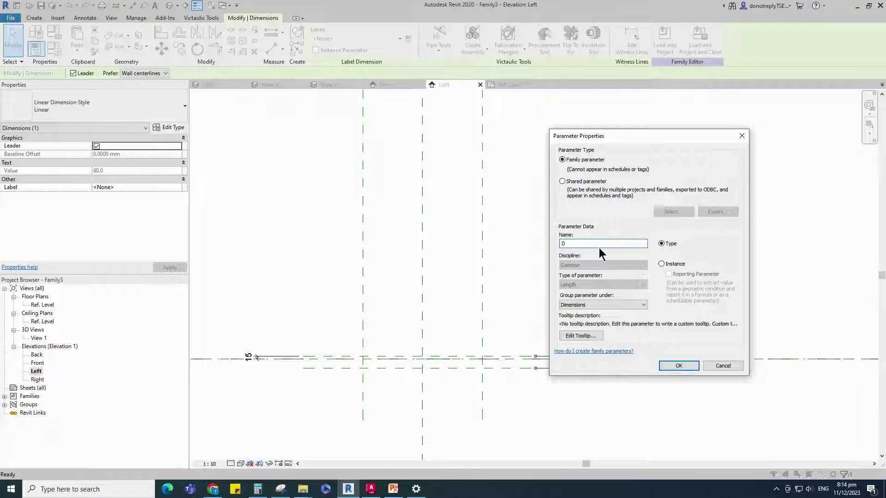
left_click(662, 265)
left_click(678, 366)
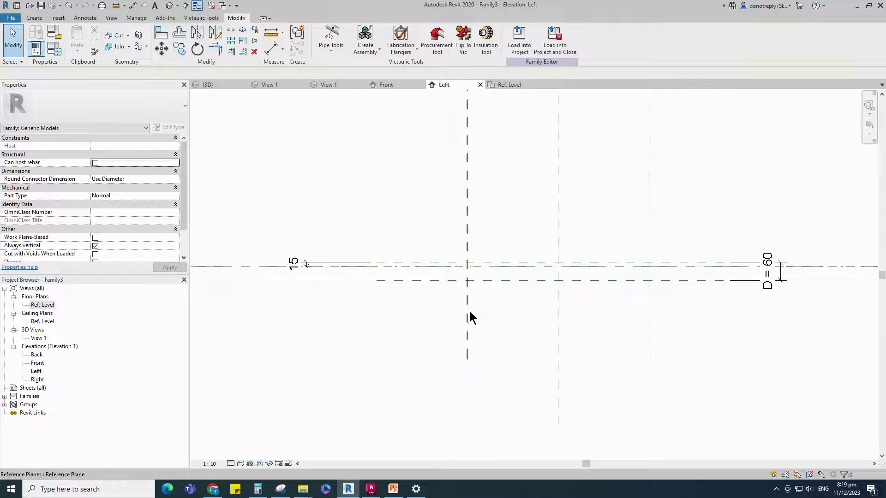
- Place a vertical reference plane offset 40 mm to the outside of the leftmost vertical plane
left_click(469, 317)
left_click(297, 38)
type("40")
scroll(503, 304, "up", 1)
left_click(467, 232)
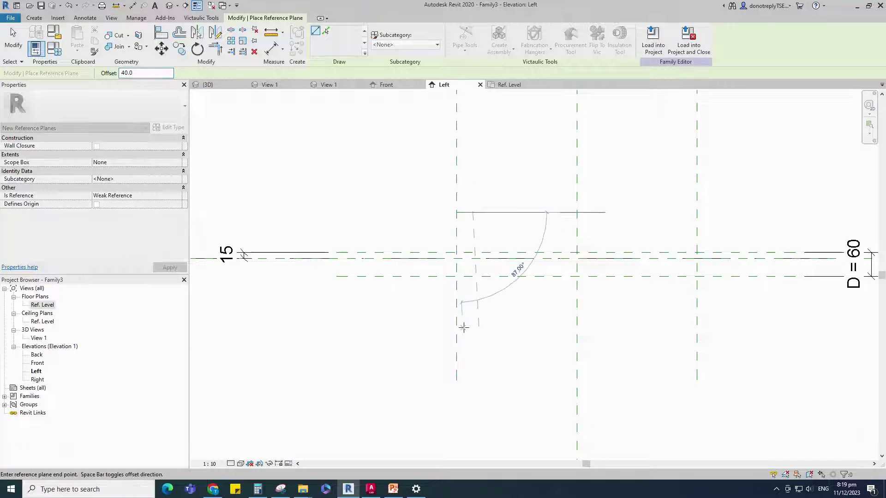
left_click(457, 330)
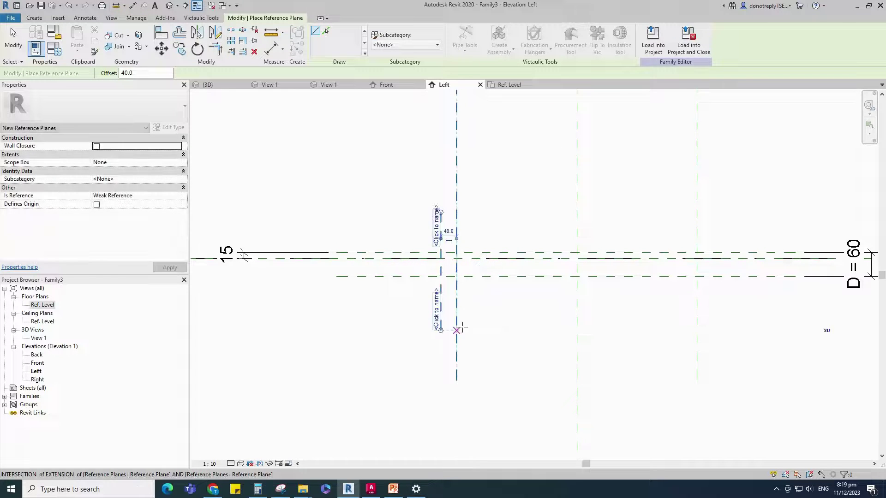
key("Escape")
- Dimension and lock the distance between the new vertical plane and the adjacent vertical plane
left_click(272, 48)
left_click(440, 226)
scroll(424, 210, "down", 1)
left_click(449, 203)
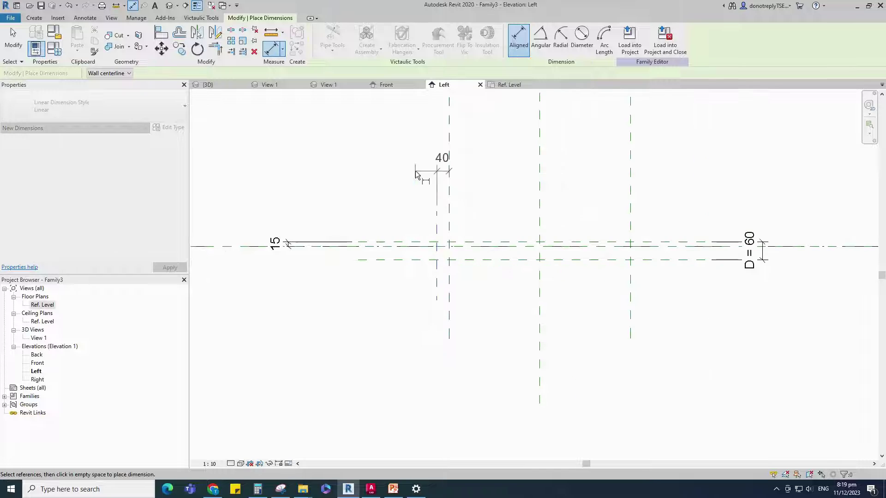
left_click(423, 171)
key("Escape")
- Place short reference planes offset 2 mm from the new outer vertical plane, the upper horizontal plane and the adjacent vertical plane
left_click(436, 238)
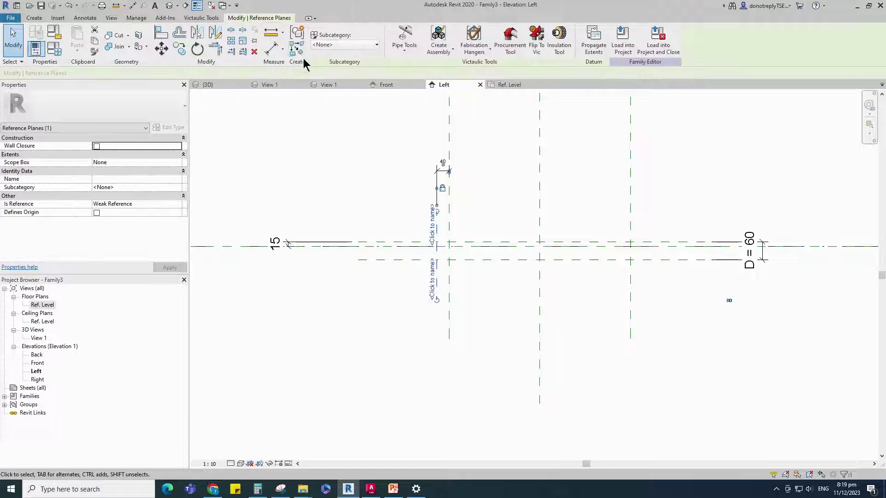
left_click(298, 48)
scroll(383, 226, "up", 1)
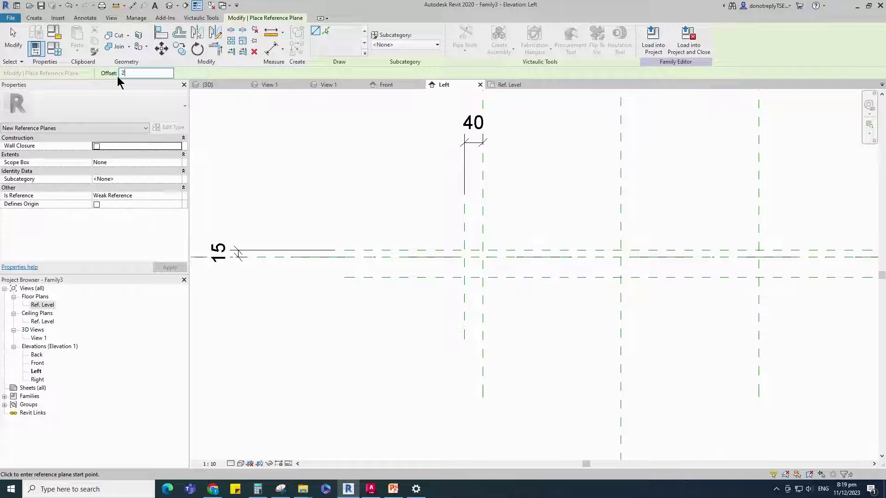
scroll(508, 332, "up", 1)
left_click(445, 175)
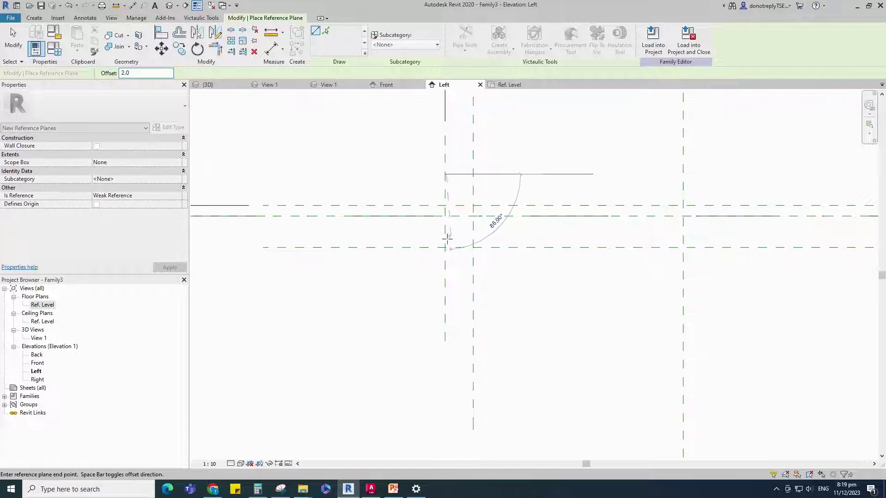
left_click(445, 278)
left_click(396, 206)
left_click(503, 206)
left_click(473, 195)
key("Escape")
key("Escape")
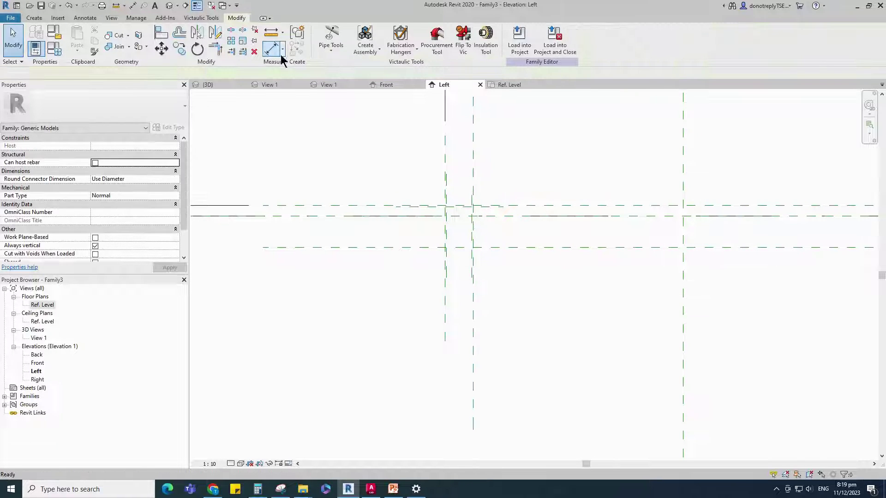
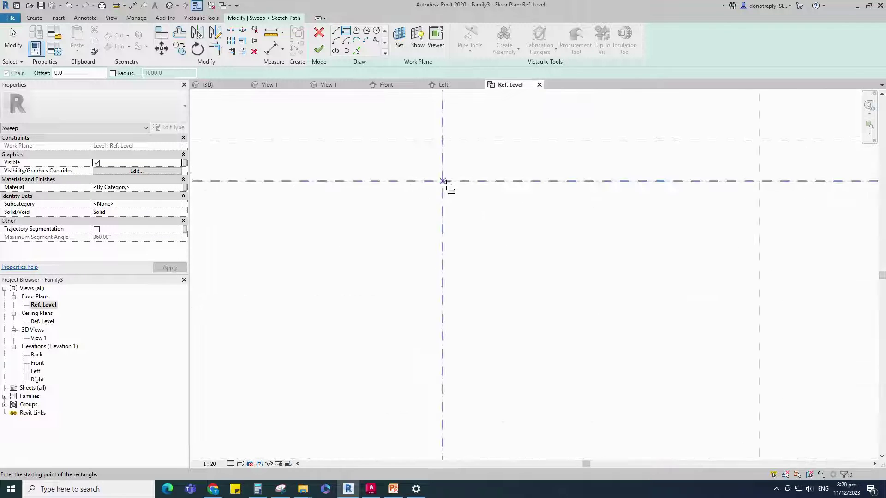
- Sketch the sweep path as a rectangle along the W and H reference planes in the Ref. Level plan and finish the path
scroll(446, 192, "down", 1)
scroll(308, 189, "up", 3)
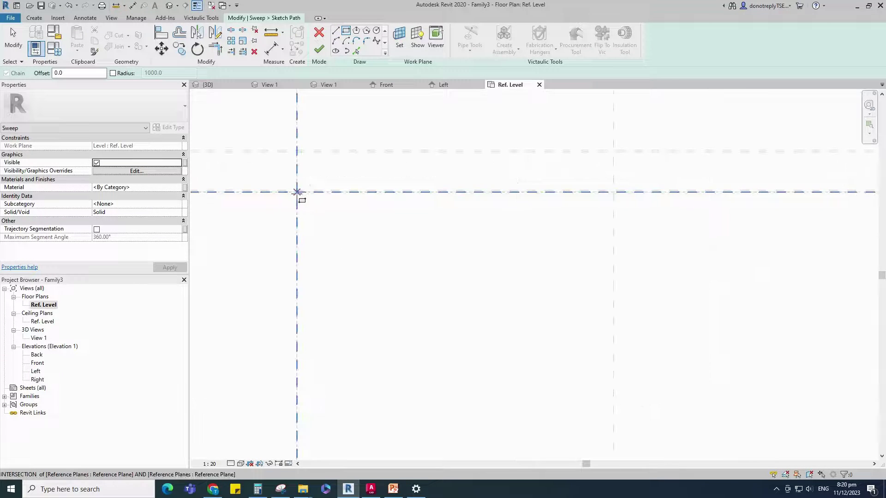
left_click(297, 192)
scroll(360, 225, "down", 5)
left_click(486, 355)
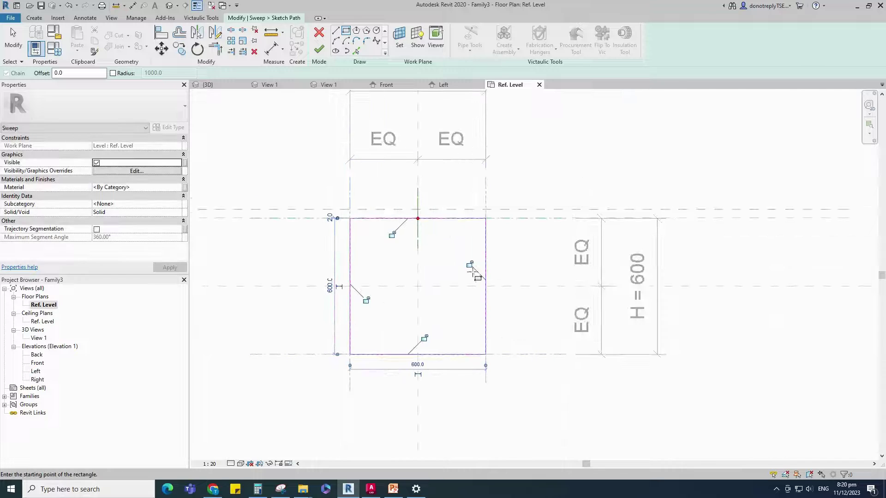
left_click(319, 49)
- Edit the sweep profile in the Left elevation and sketch a 40 by 60 mm rectangle between the outer reference planes
left_click(679, 50)
left_click(555, 341)
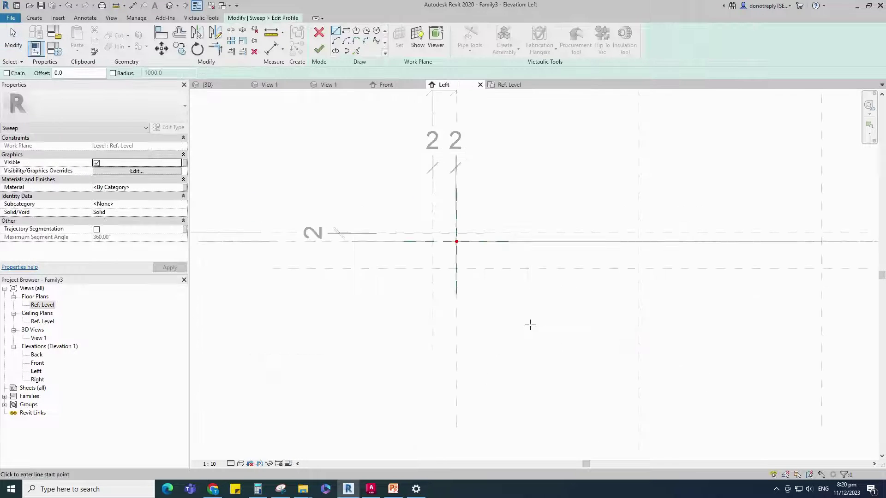
left_click(450, 148)
scroll(508, 323, "up", 5)
scroll(468, 305, "down", 4)
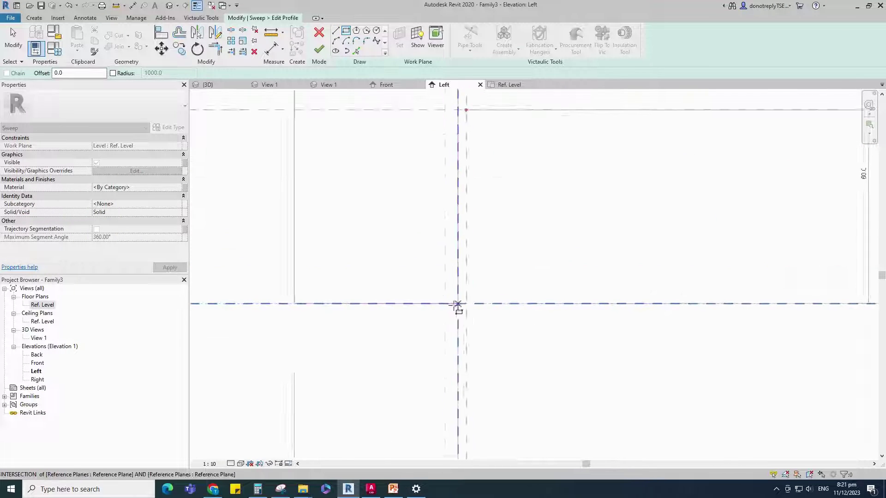
left_click(457, 306)
scroll(480, 302, "up", 1)
scroll(502, 328, "down", 4)
scroll(462, 259, "up", 3)
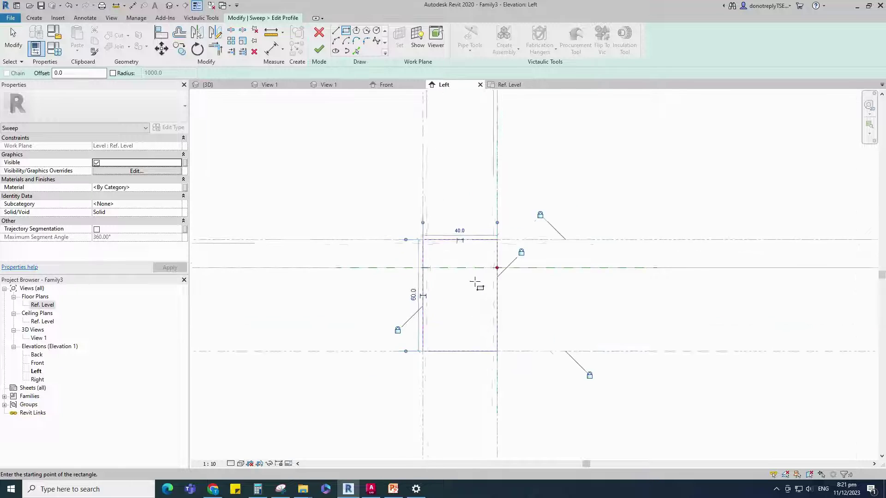
- Add the inner profile lines on the reference planes offset 2 mm inside the rectangle
key("p")
key("l")
left_click(444, 232)
left_click(500, 302)
scroll(441, 268, "down", 1)
key("Escape")
- Trim the outer and inner profile lines into a thin outline with a flange and a full-depth leg
key("t")
key("r")
scroll(489, 323, "up", 2)
left_click(484, 271)
scroll(484, 201, "up", 3)
left_click(457, 192)
left_click(388, 191)
left_click(328, 221)
scroll(381, 276, "down", 2)
middle_click_drag(381, 362, 367, 304)
- Align the end of the profile's short outer leg to the horizontal plane through the path, trim the leftover lines and finish the sweep
left_click(161, 33)
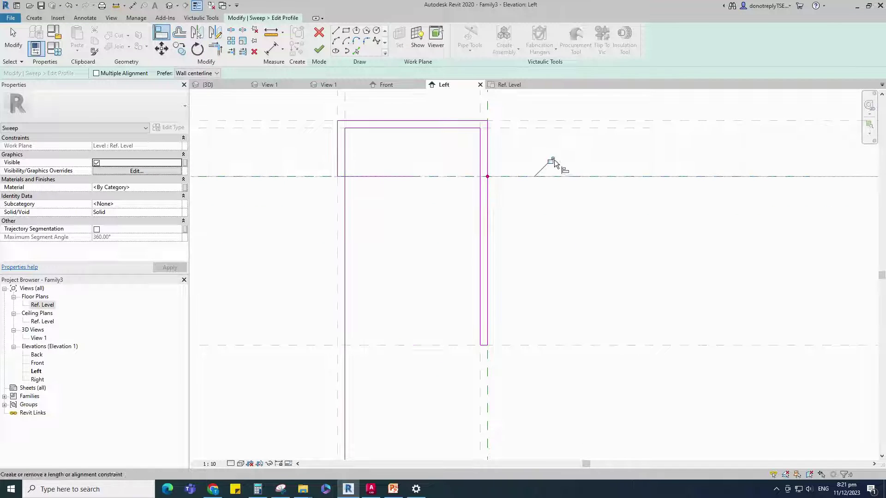
key("t")
key("r")
scroll(415, 238, "down", 2)
scroll(619, 228, "down", 2)
scroll(619, 228, "down", 1)
key("Escape")
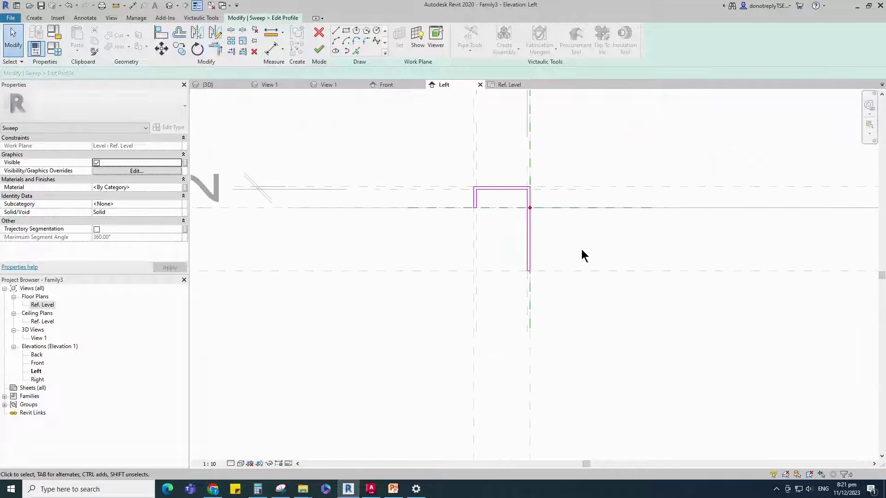
left_click(321, 48)
left_click(319, 47)
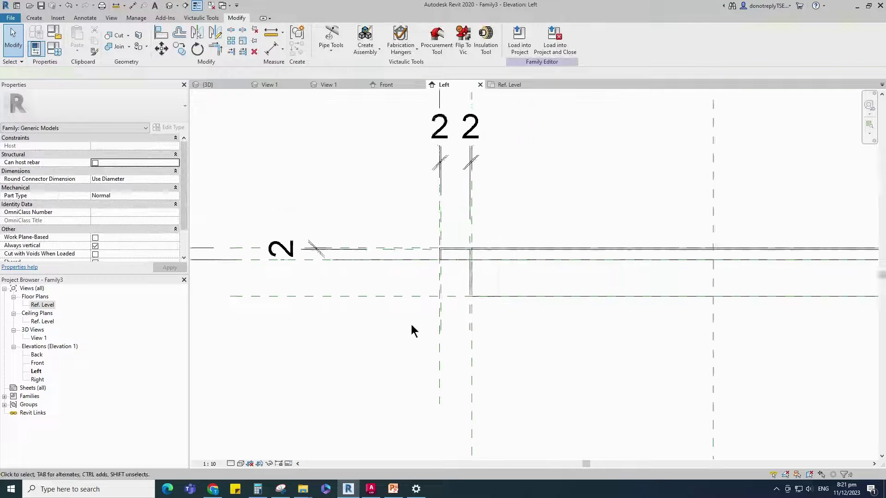
- Check the finished sweep in the Left elevation and in the Ref. Level plan with Shaded display
left_click(466, 315)
scroll(466, 316, "down", 1)
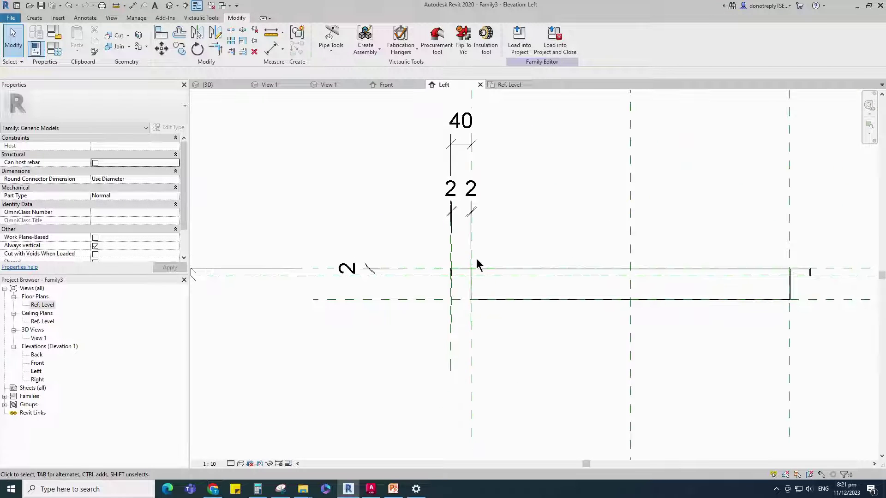
scroll(485, 277, "down", 2)
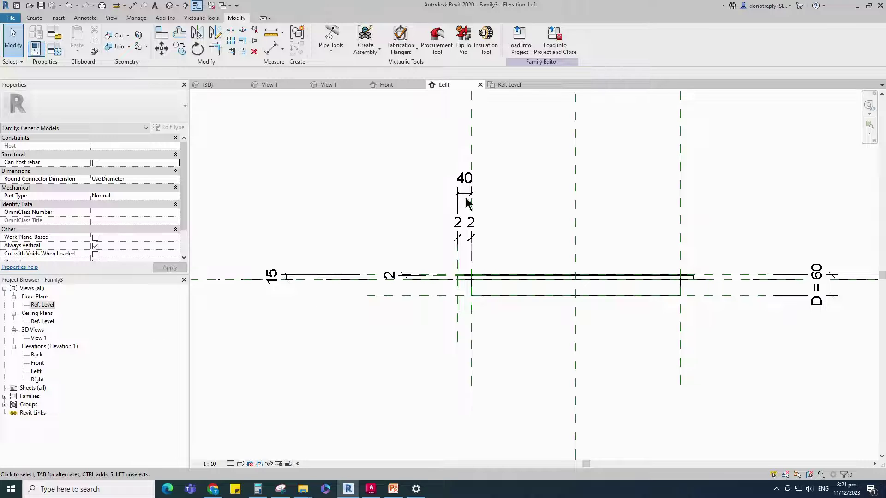
left_click(510, 84)
scroll(484, 300, "down", 2)
scroll(429, 389, "up", 2)
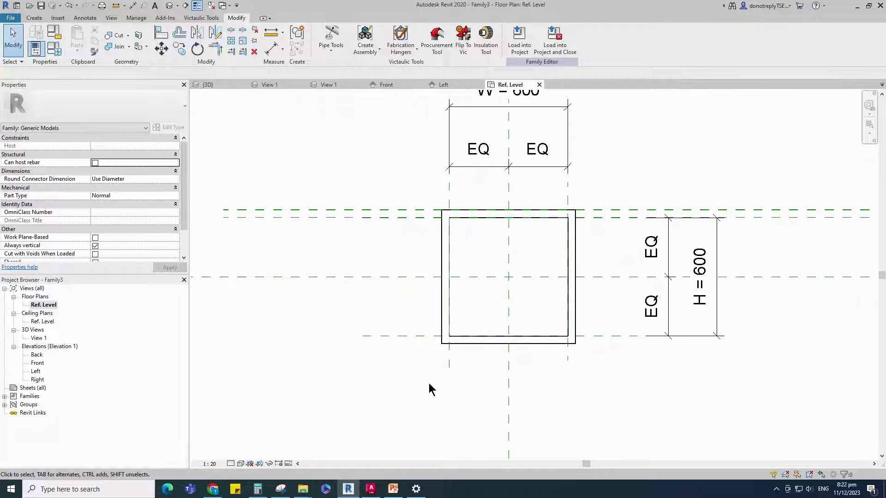
scroll(430, 389, "down", 1)
left_click(240, 464)
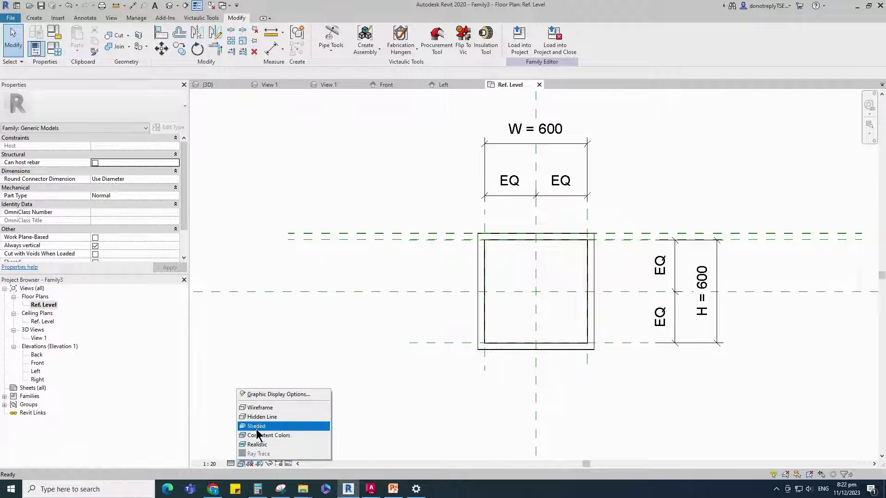
left_click(256, 425)
- Set the family parameters H and W to 500 and apply them
left_click(54, 49)
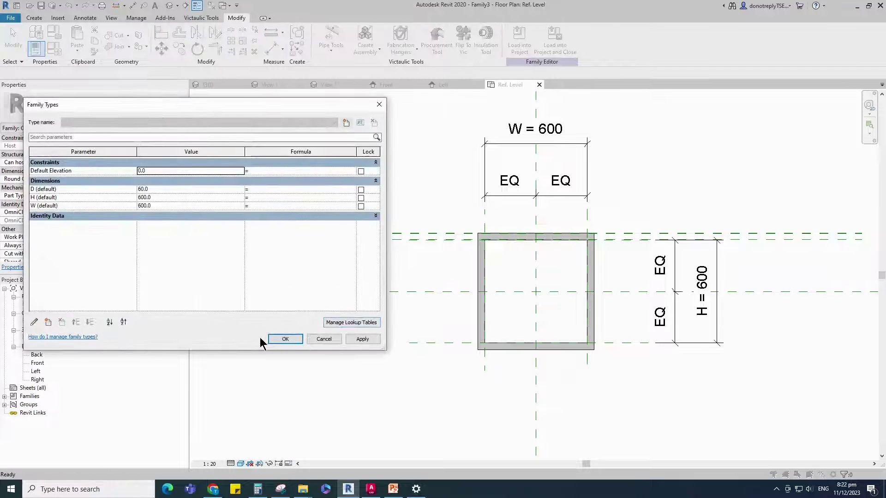
left_click(147, 198)
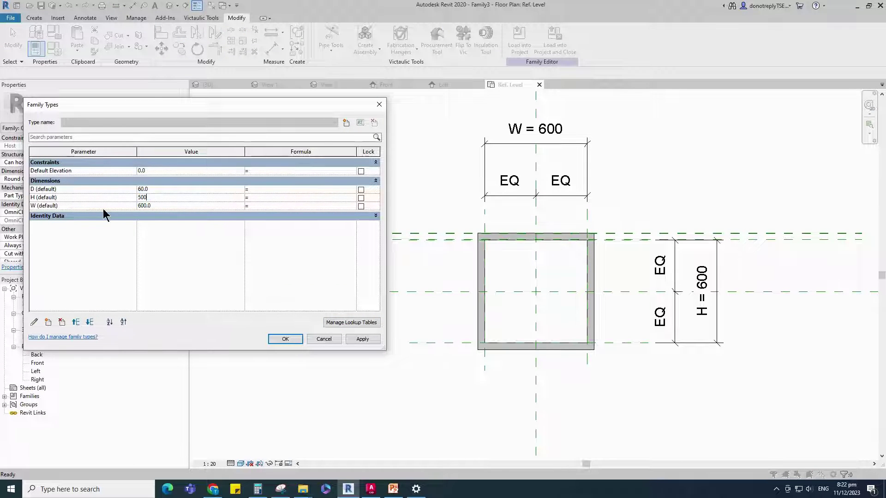
left_click(146, 206)
type("500")
left_click(363, 340)
left_click(295, 340)
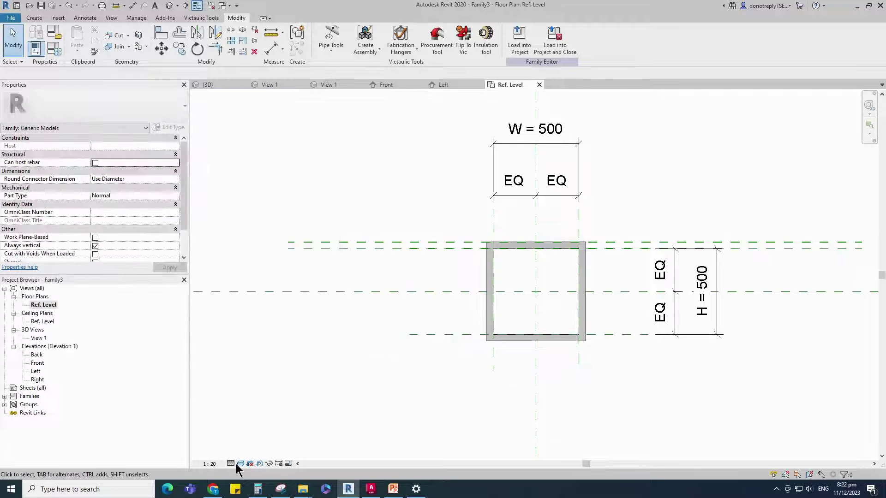
- Change the Ref. Level plan's visual style to Wireframe
scroll(481, 368, "up", 2)
scroll(486, 289, "up", 2)
left_click(241, 464)
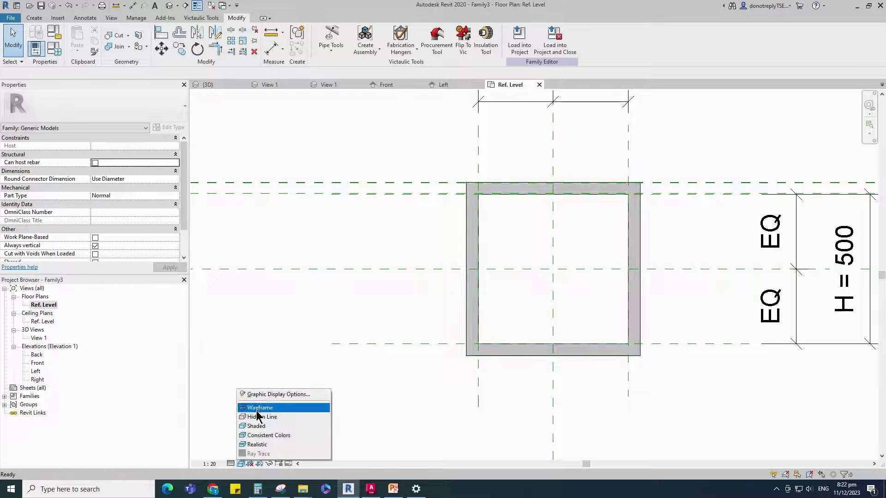
left_click(257, 411)
scroll(549, 359, "down", 2)
- Show 3D View 1 from an isometric angle with shaded display and close the inactive family views
double_click(36, 339)
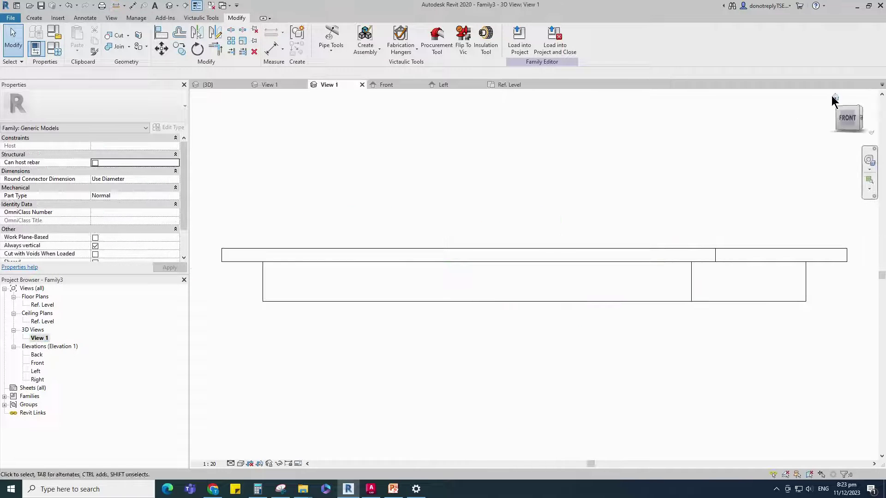
left_click(861, 107)
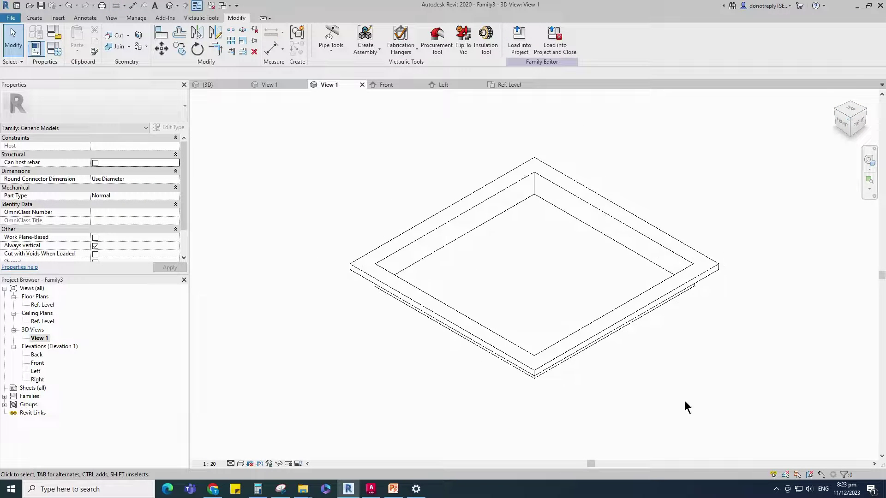
left_click(231, 464)
left_click(258, 424)
left_click(212, 5)
- Save the family as Louver Frame in the TT folder
left_click(41, 5)
type("L")
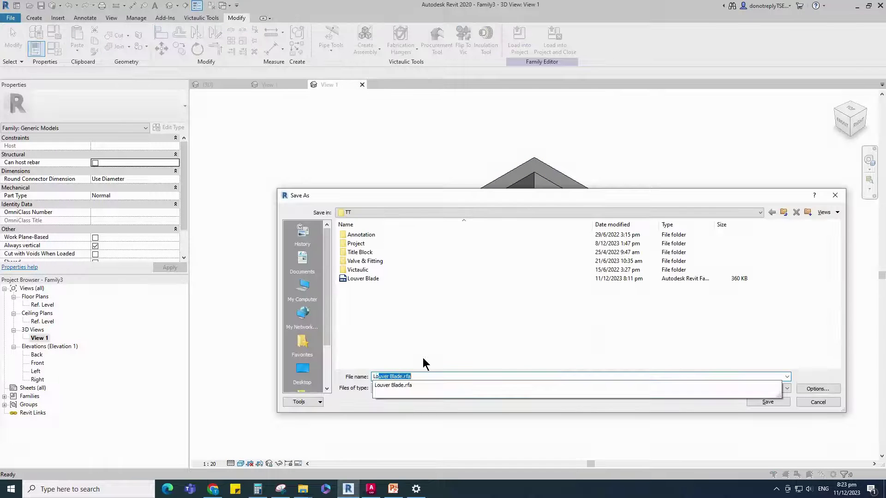
type("ouver Frame")
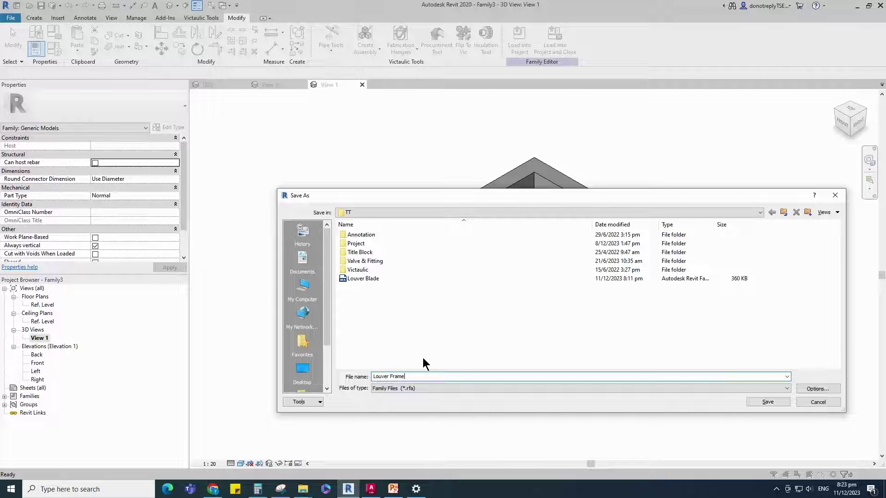
left_click(767, 402)
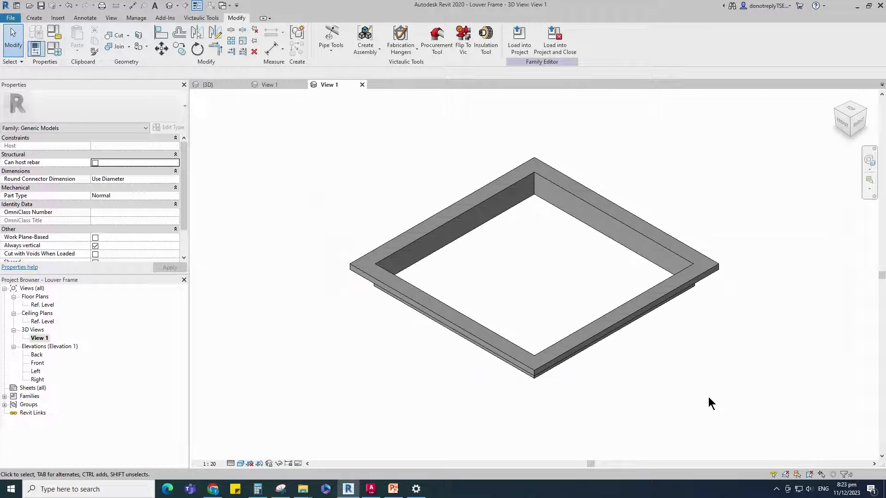
- Associate the frame sweep's material with a new type parameter named Material and save the family
left_click(591, 358)
left_click(184, 187)
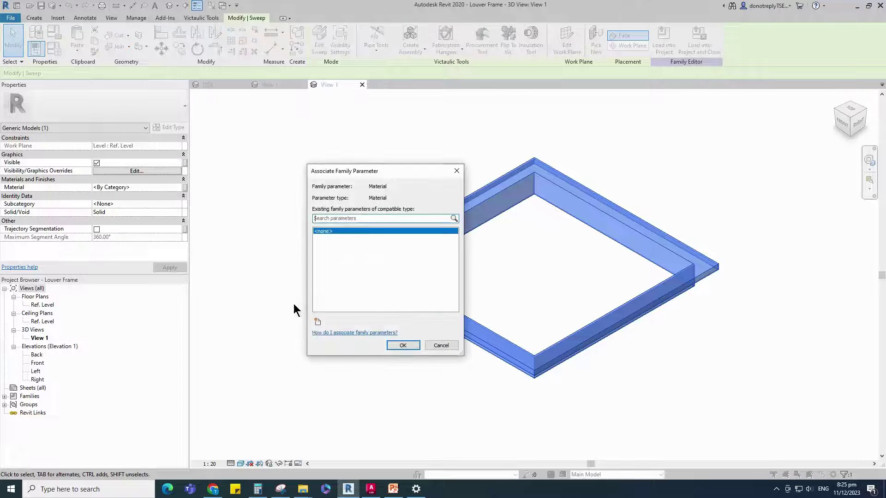
left_click(317, 322)
type("Materi")
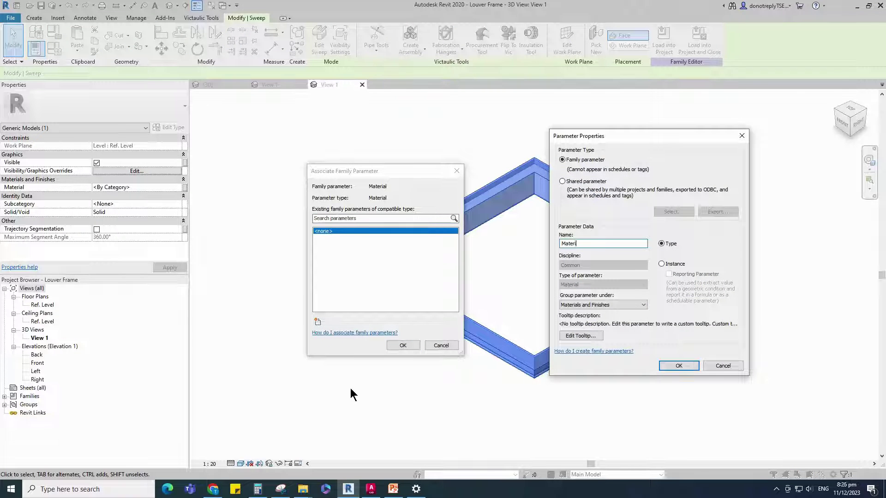
left_click(678, 366)
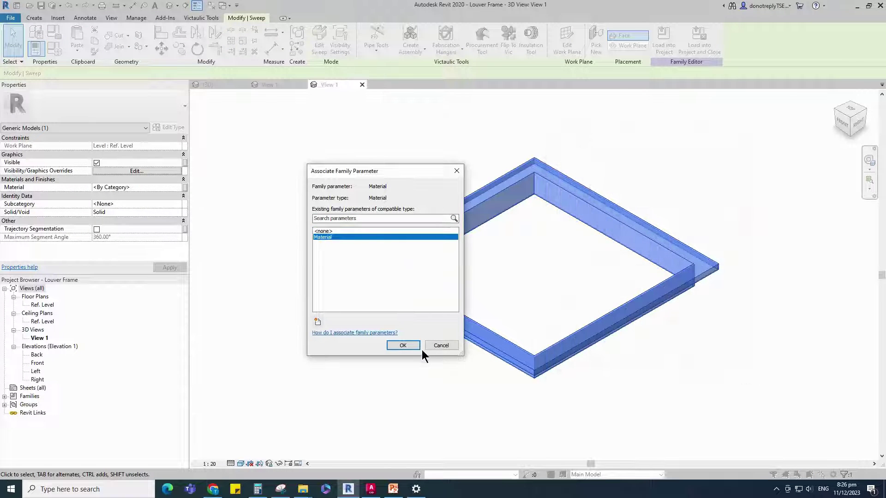
left_click(403, 346)
left_click(406, 347)
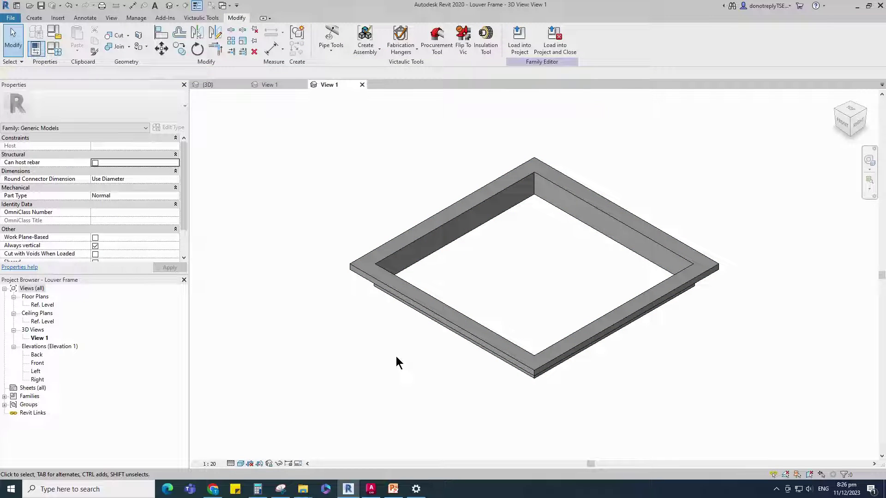
left_click(41, 6)
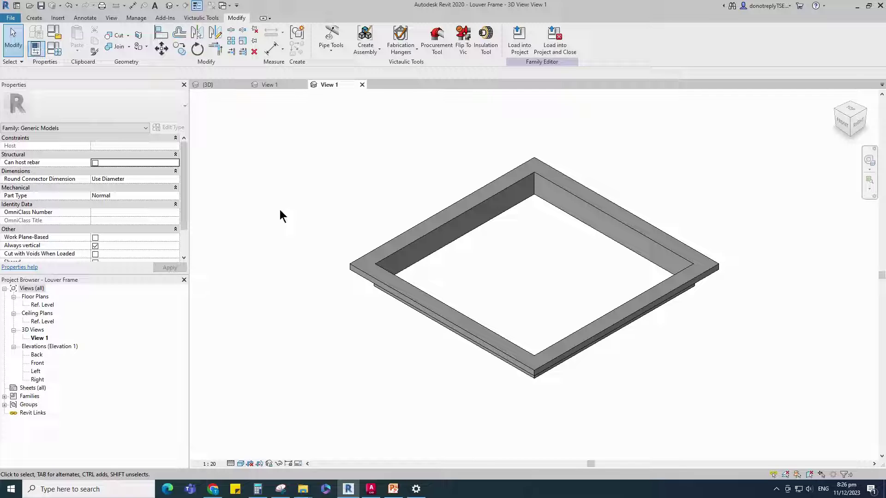
- Create a new family from the Metric Generic Model face based template
left_click(10, 18)
mouse_move(59, 56)
left_click(125, 87)
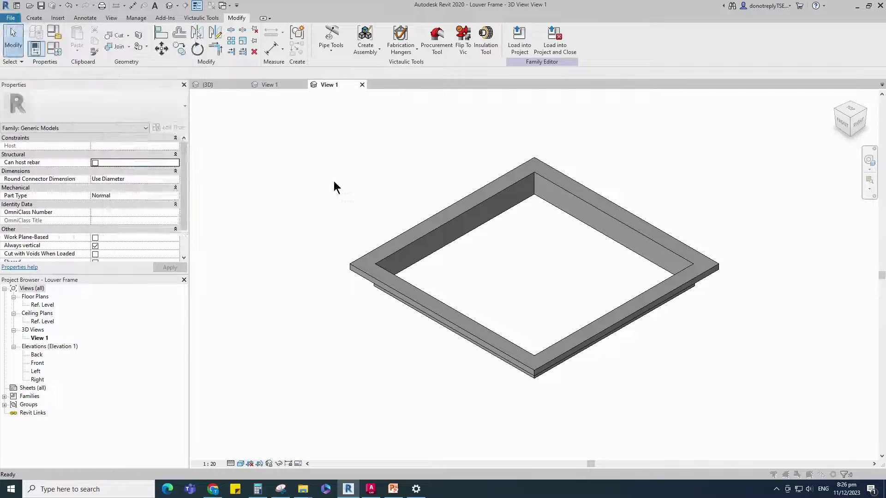
scroll(245, 254, "down", 3)
left_click(214, 234)
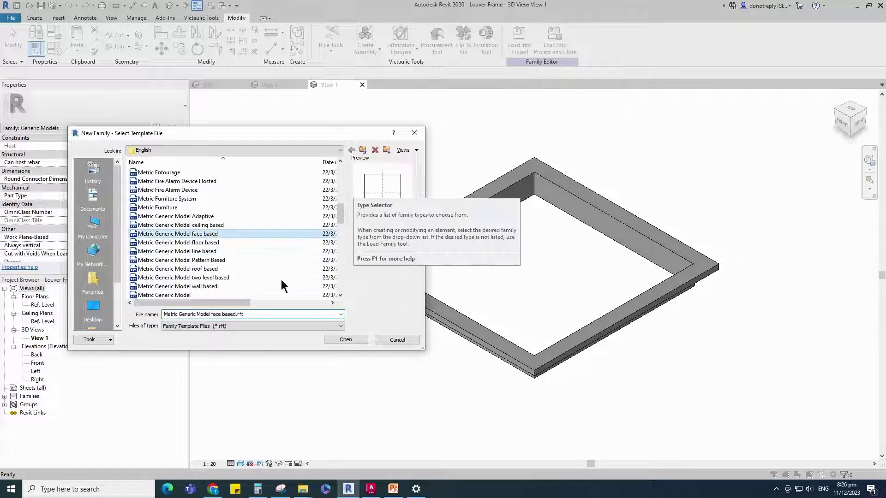
double_click(214, 234)
- Place reference planes offset 300 mm on both sides of the vertical and horizontal centre planes
left_click(505, 302)
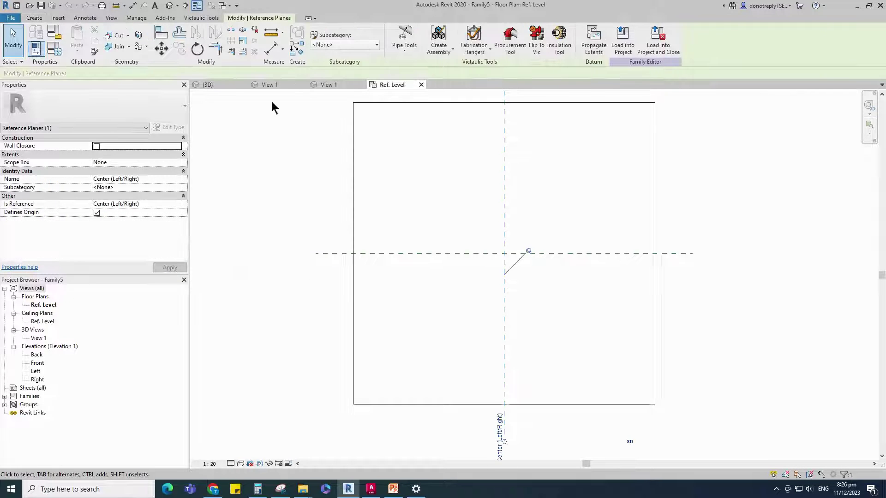
type("rp")
type("300")
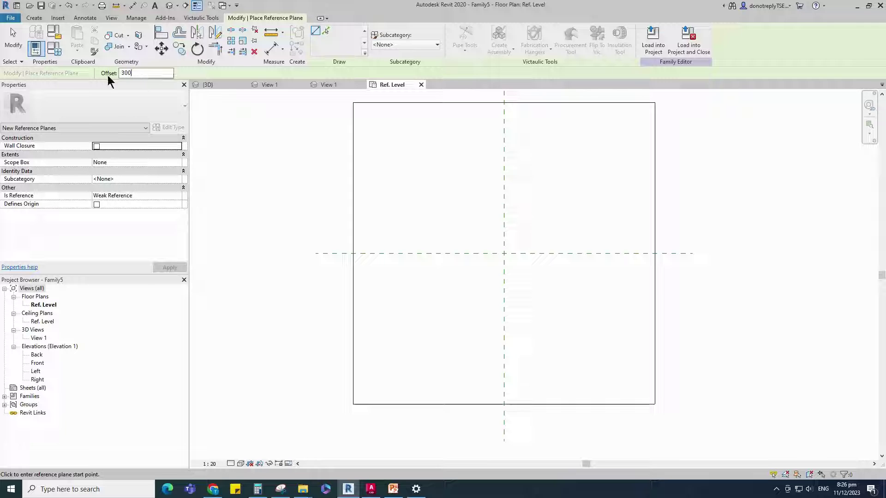
left_click(504, 196)
left_click(504, 295)
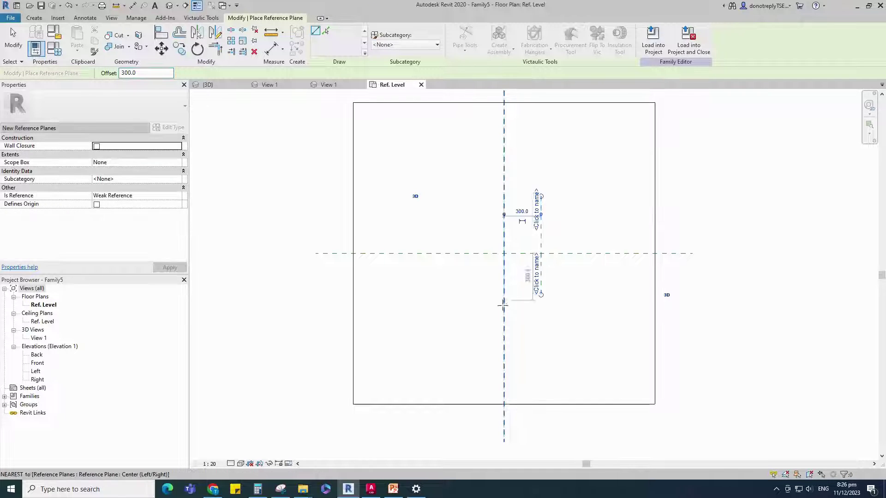
left_click(504, 296)
left_click(504, 197)
left_click(415, 253)
left_click(578, 254)
left_click(578, 253)
left_click(415, 253)
- Dimension the horizontal planes about the horizontal centre plane and make the spacing equal
left_click(273, 49)
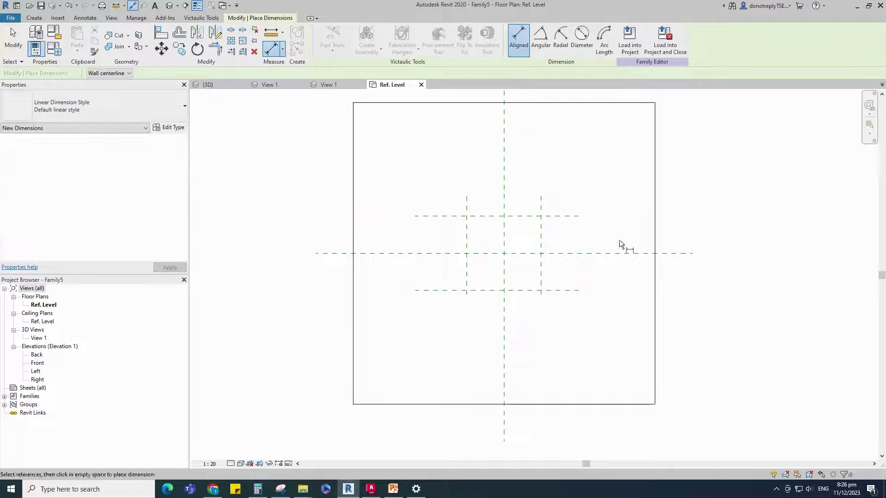
left_click(582, 254)
left_click(569, 216)
left_click(576, 291)
scroll(577, 281, "up", 2)
left_click(592, 272)
left_click(549, 245)
- Dimension the overall distance between the outer horizontal planes and label it with a new instance parameter H
scroll(538, 267, "down", 2)
left_click(552, 213)
left_click(556, 288)
left_click(610, 295)
key("Escape")
left_click(610, 278)
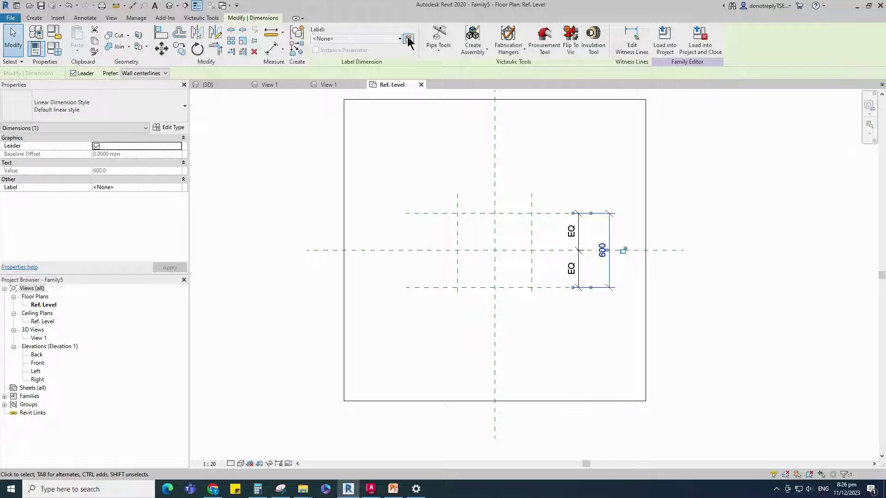
left_click(407, 39)
type("H")
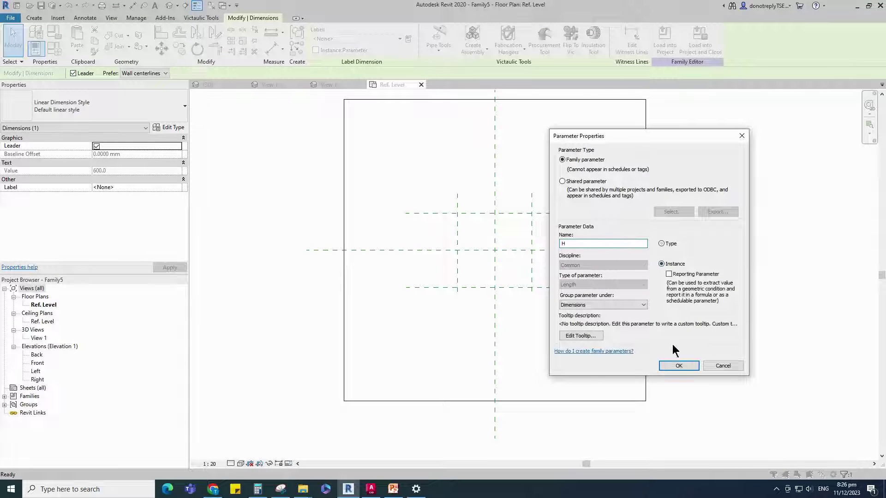
left_click(679, 365)
- Dimension the vertical planes about the vertical centre plane and make the spacing equal
key("d")
key("i")
left_click(458, 199)
left_click(494, 198)
left_click(532, 199)
left_click(498, 184)
left_click(494, 154)
- Dimension the overall distance between the outer vertical planes and label it with a new parameter W
left_click(457, 203)
left_click(532, 206)
left_click(530, 157)
key("Escape")
left_click(503, 155)
type("W")
left_click(679, 366)
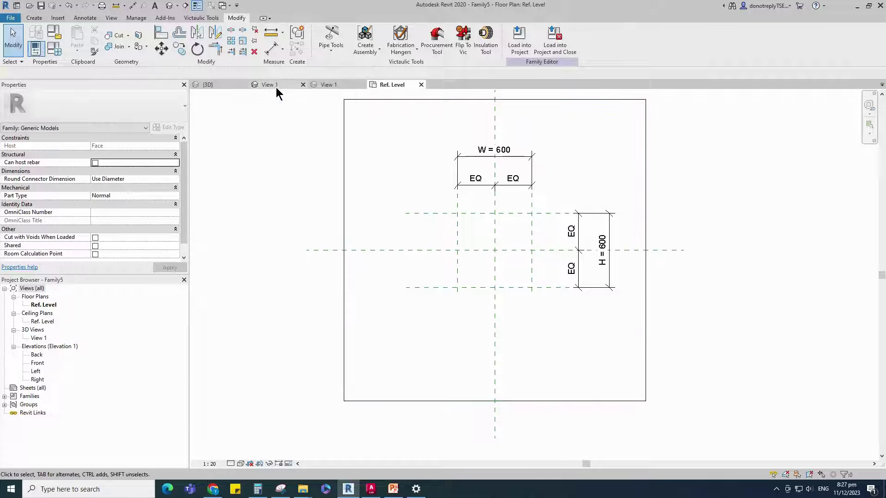
- Load the Louver Frame family into Family5 only
left_click(328, 85)
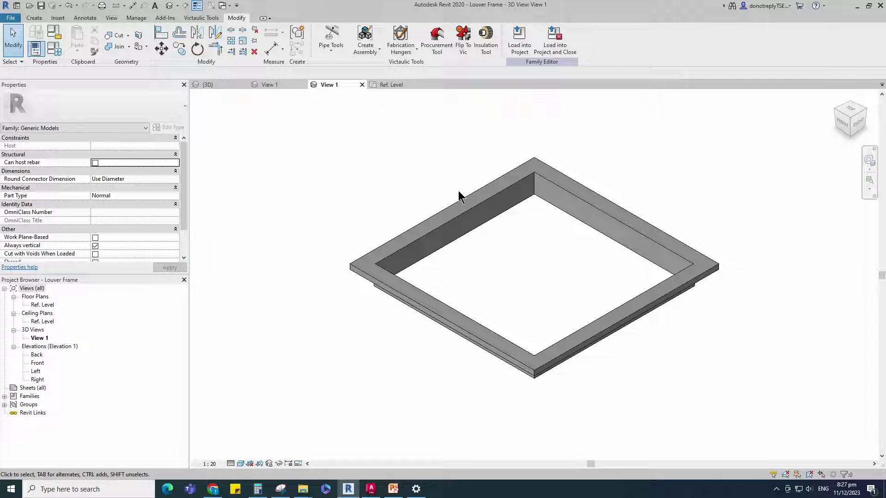
left_click(519, 40)
left_click(383, 195)
left_click(383, 210)
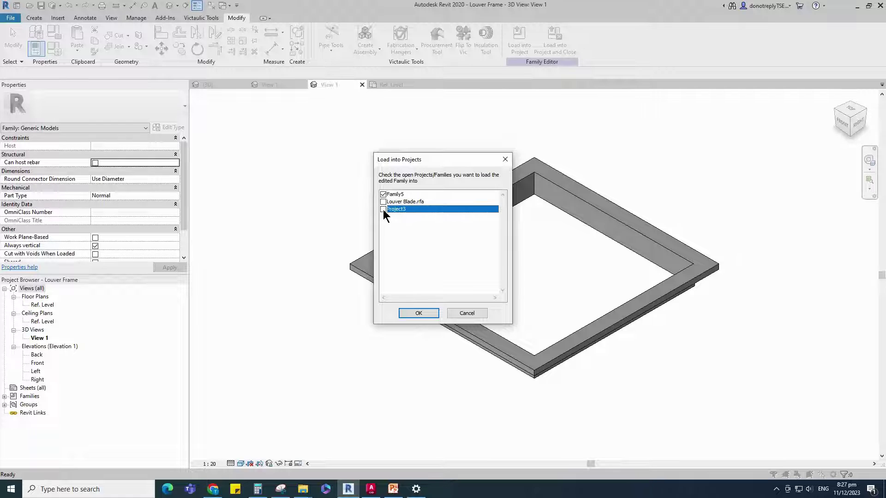
left_click(418, 313)
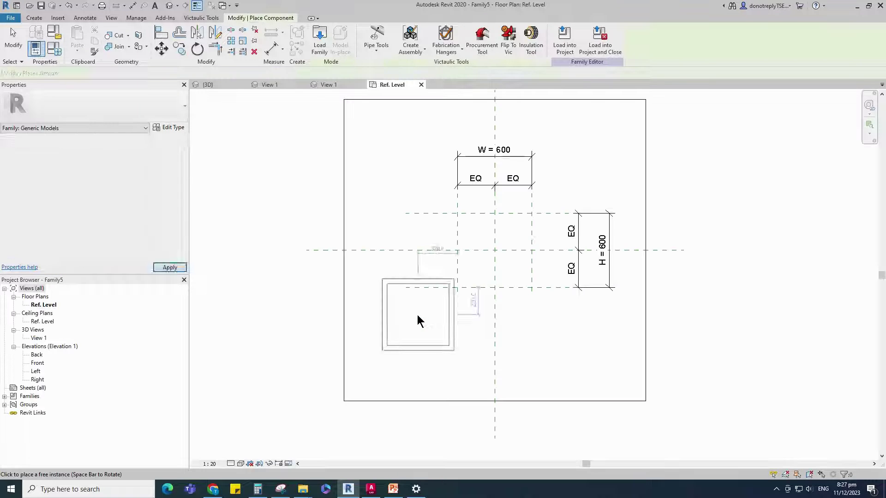
- Place the louver frame at the intersection of the centre reference planes, then align and lock it to both planes
left_click(493, 249)
key("Escape")
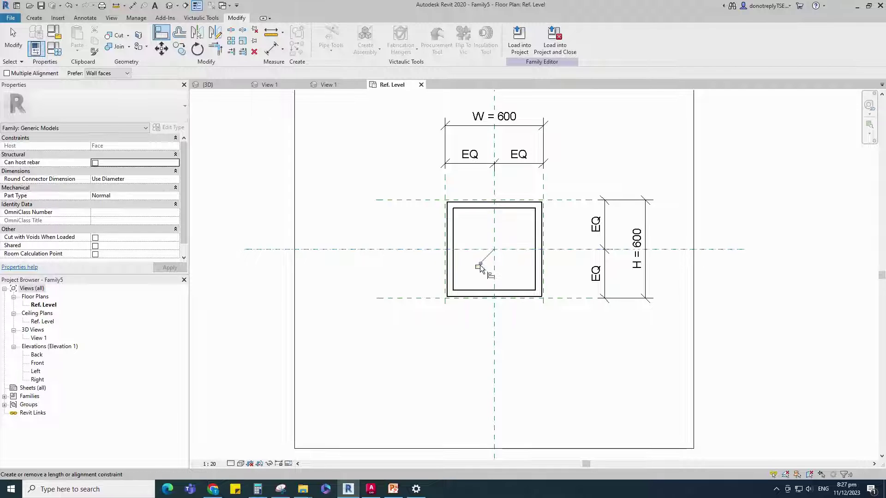
key("Escape")
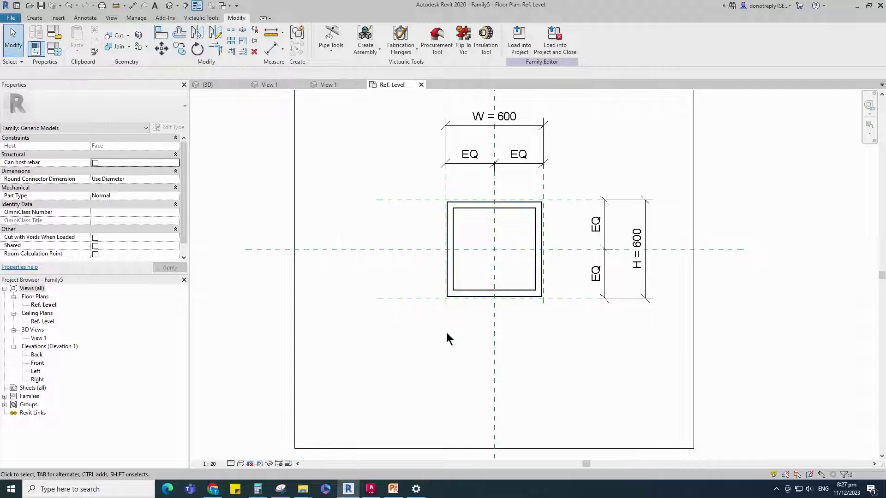
- Set the plan view's detail level to Fine and its visual style to Hidden Line
left_click(231, 463)
left_click(238, 453)
left_click(241, 464)
left_click(252, 434)
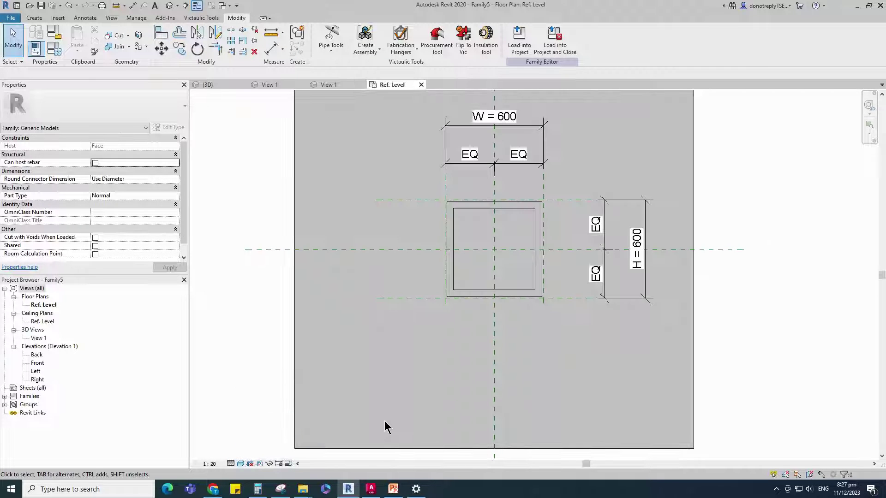
left_click(241, 464)
left_click(259, 416)
scroll(477, 413, "down", 1)
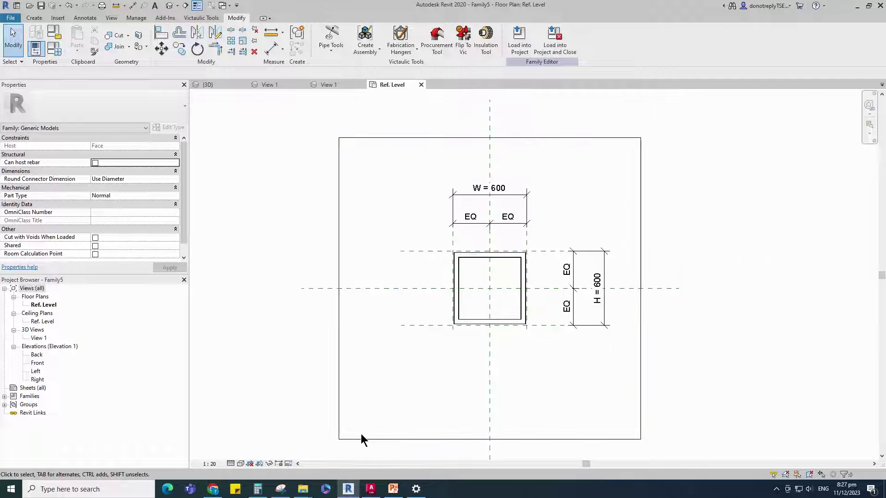
- Associate the placed frame's Material property with a new instance family parameter named Material
scroll(443, 360, "up", 2)
left_click(446, 302)
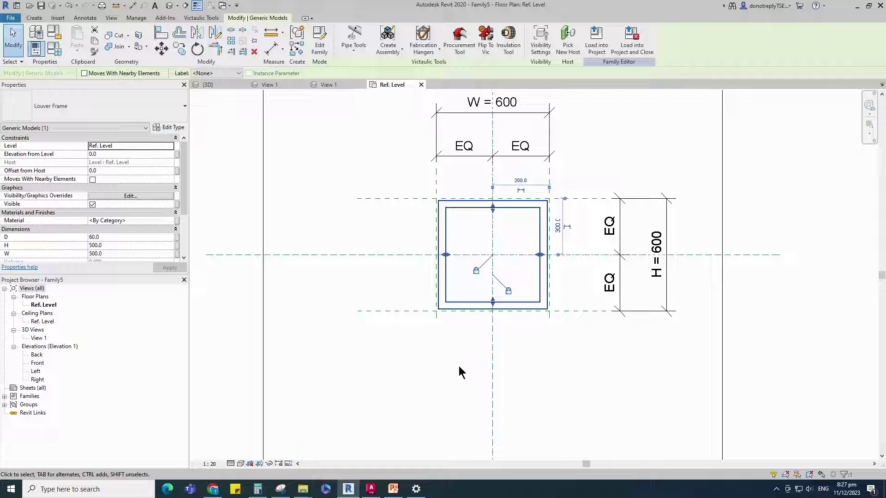
left_click(177, 221)
left_click(317, 322)
type("Material")
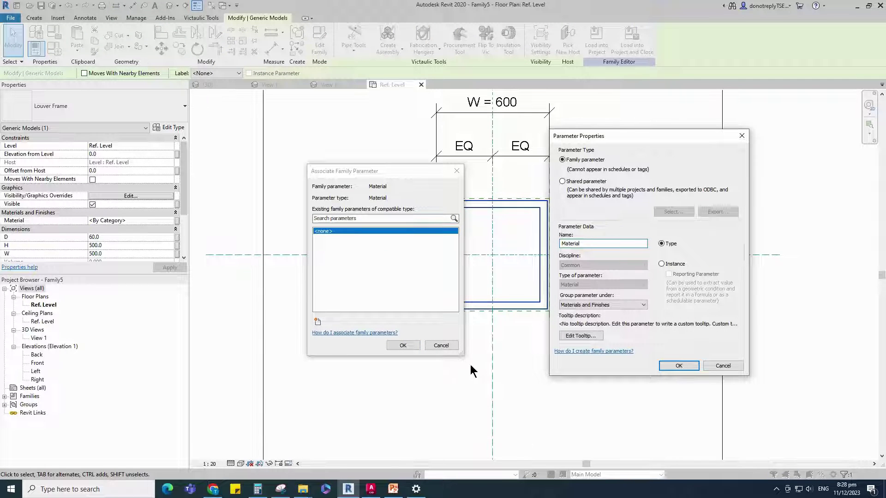
left_click(679, 365)
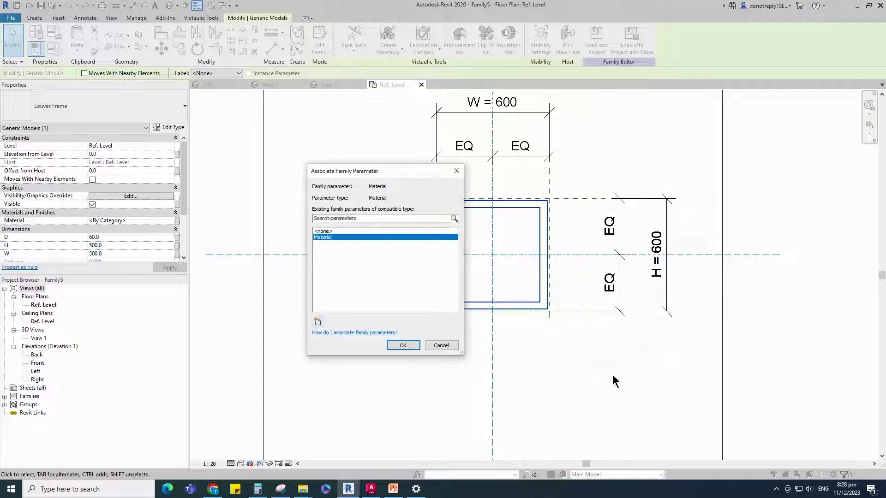
left_click(401, 346)
- Associate the frame's D dimension with a new instance family parameter named Frame D
scroll(118, 206, "down", 2)
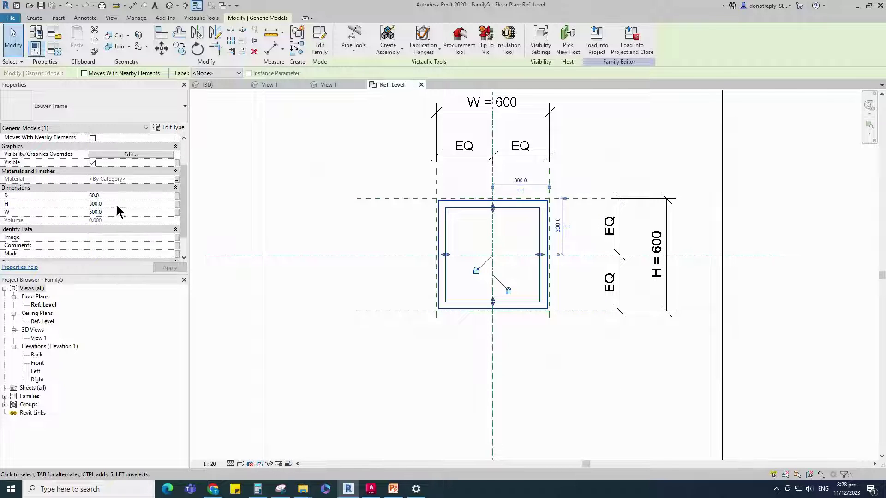
left_click(177, 196)
left_click(318, 322)
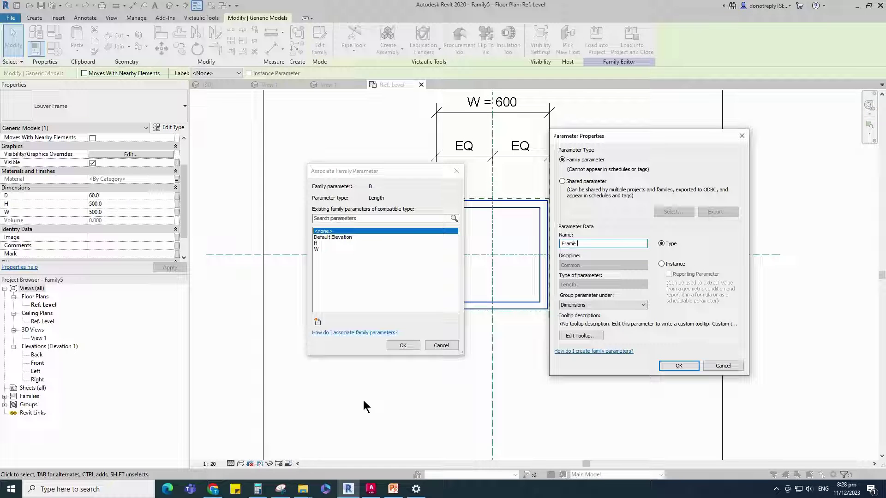
left_click(678, 366)
left_click(403, 345)
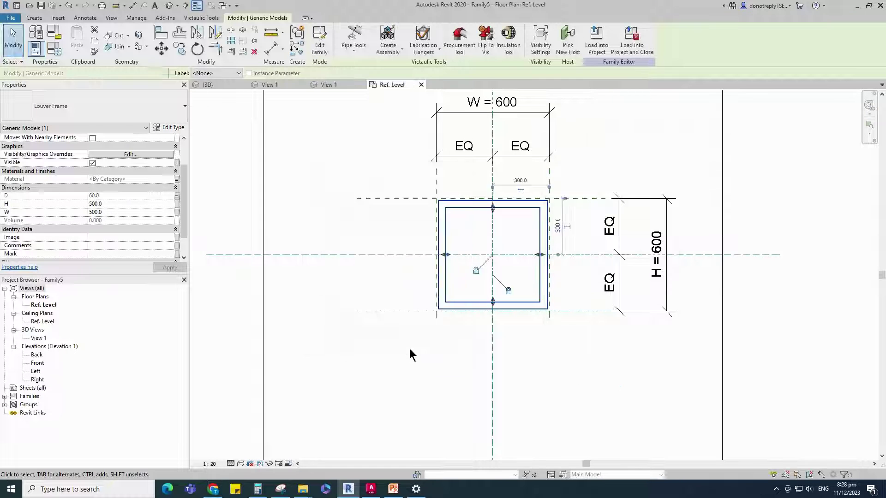
- Associate the frame's H dimension with a new instance family parameter named Frame H
left_click(177, 204)
left_click(318, 322)
type("Frame")
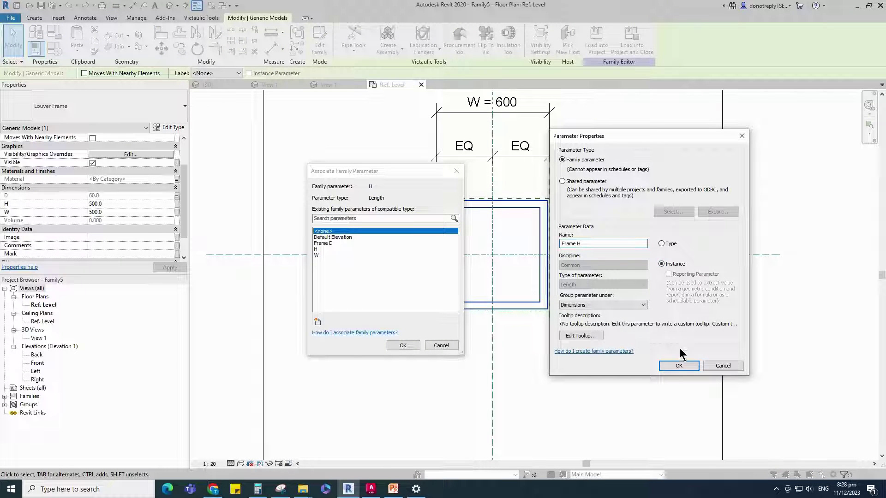
type(" H")
left_click(678, 366)
left_click(403, 345)
- Associate the frame's W dimension with a new instance family parameter named Frame W, then deselect the frame
left_click(177, 212)
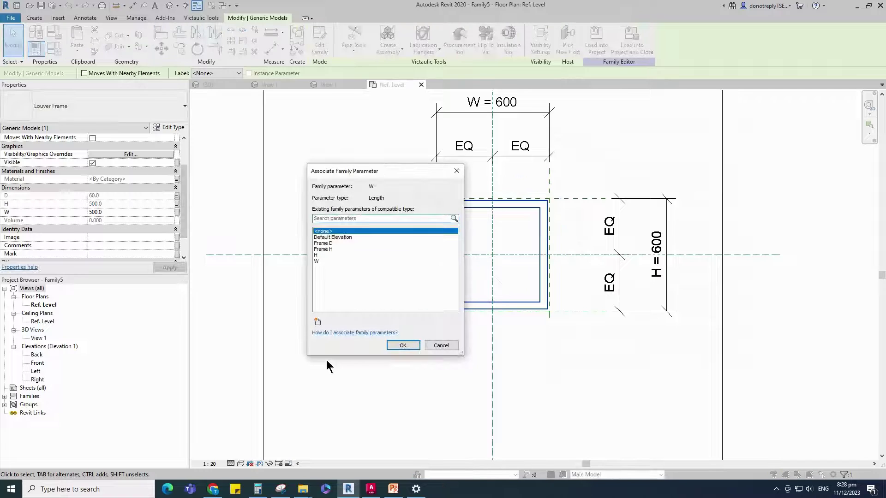
left_click(318, 322)
type("Frame W")
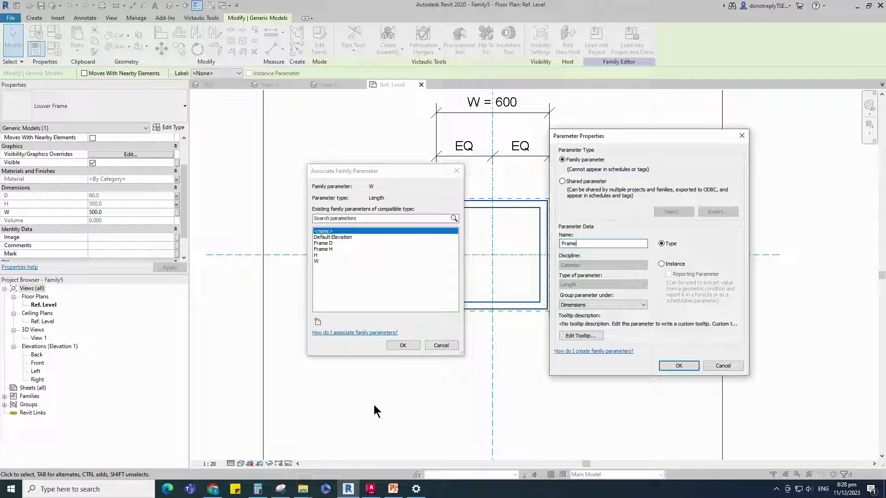
left_click(679, 366)
left_click(403, 345)
left_click(583, 389)
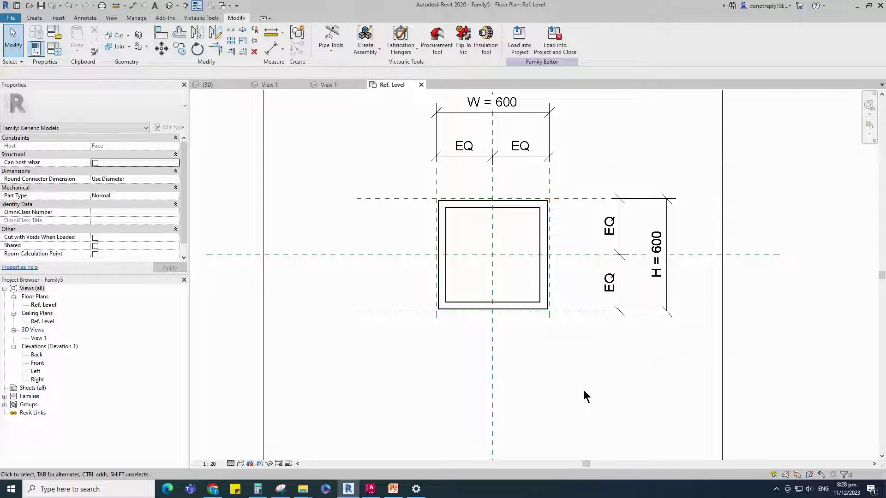
- Reorder the family's dimension parameters so W and H come first, above Frame D, Frame H and Frame W
scroll(838, 322, "down", 2)
scroll(483, 278, "up", 1)
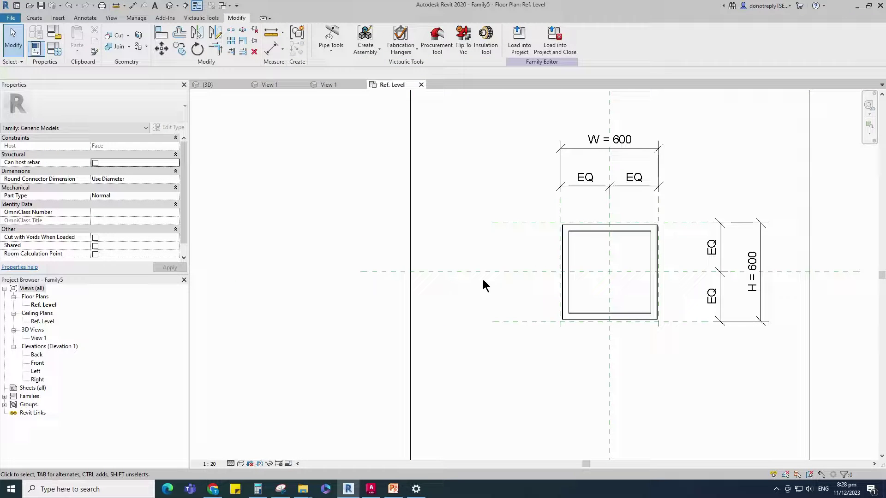
left_click(54, 48)
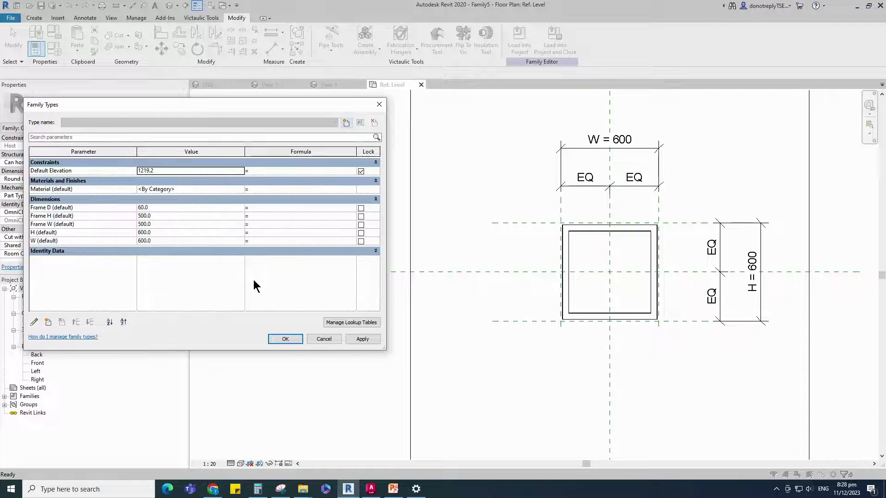
left_click(46, 241)
left_click(75, 322)
left_click(75, 322)
left_click(75, 322)
left_click(75, 323)
left_click(49, 241)
left_click(76, 323)
left_click(76, 322)
left_click(76, 322)
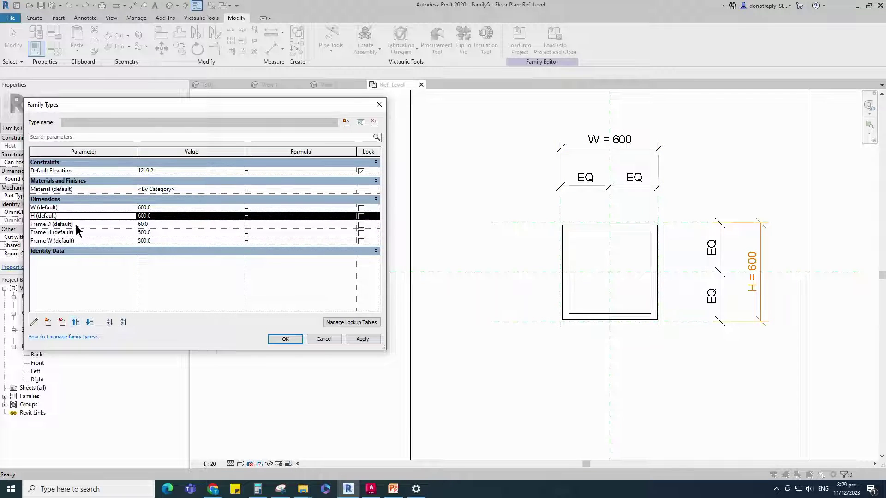
- Set the formulas Frame H = H - 25 mm and Frame W = W - 25 mm in the family types
left_click(262, 233)
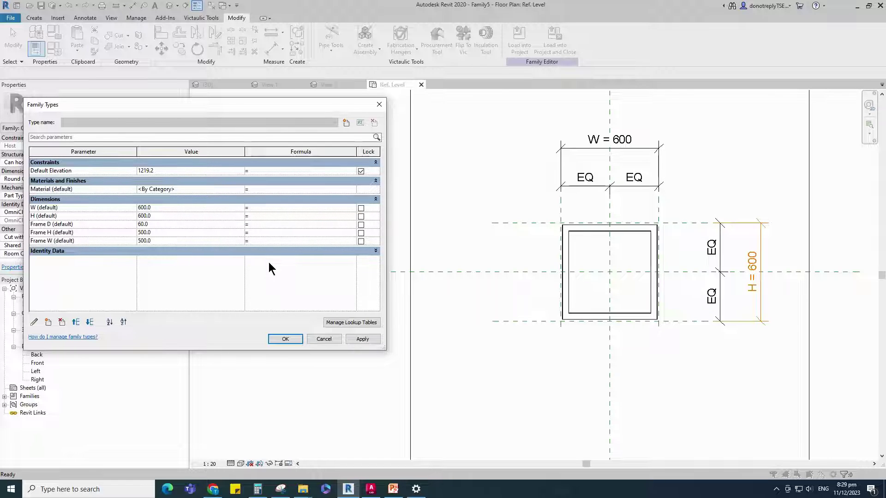
type("H-25")
left_click(362, 339)
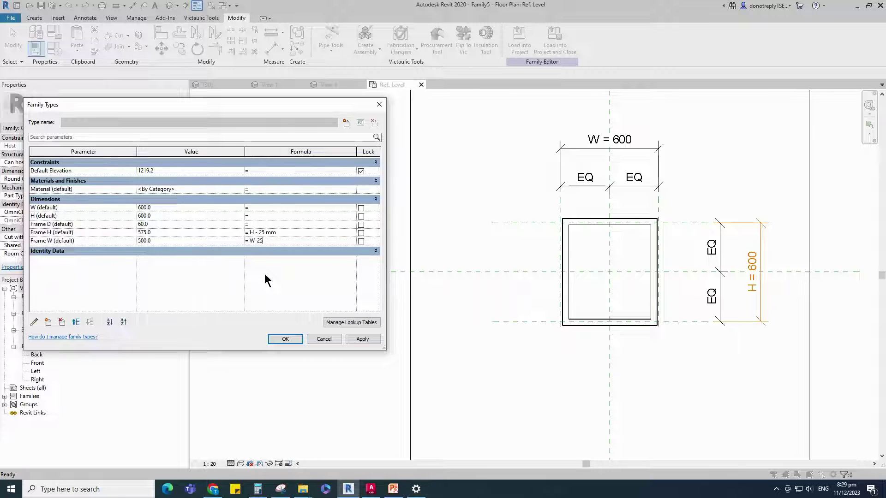
left_click(363, 339)
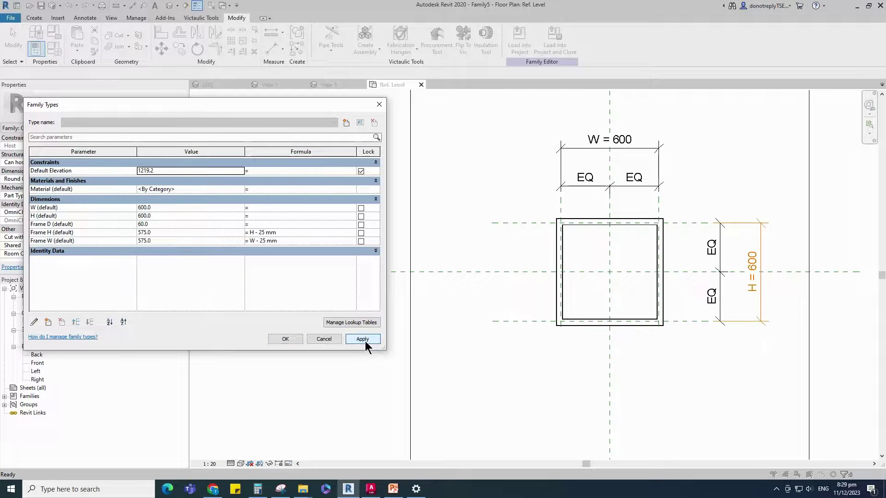
left_click(285, 339)
- Open the family's 3D View 1, set its visual style to Shaded and examine how the frame sits in the host
scroll(726, 362, "up", 4)
scroll(525, 386, "down", 2)
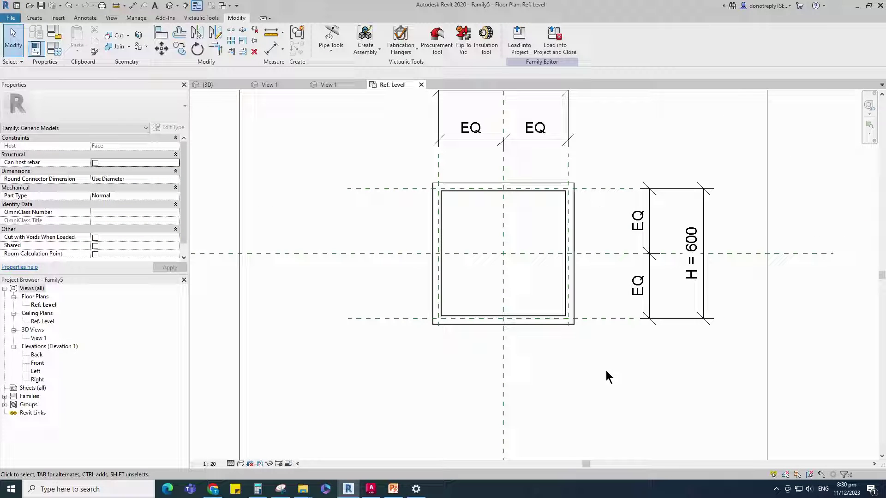
scroll(606, 372, "down", 1)
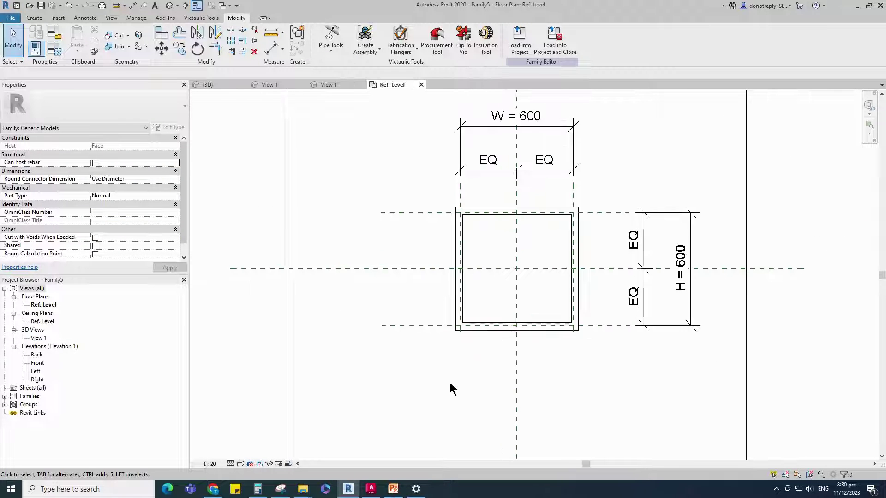
double_click(38, 339)
left_click(835, 99)
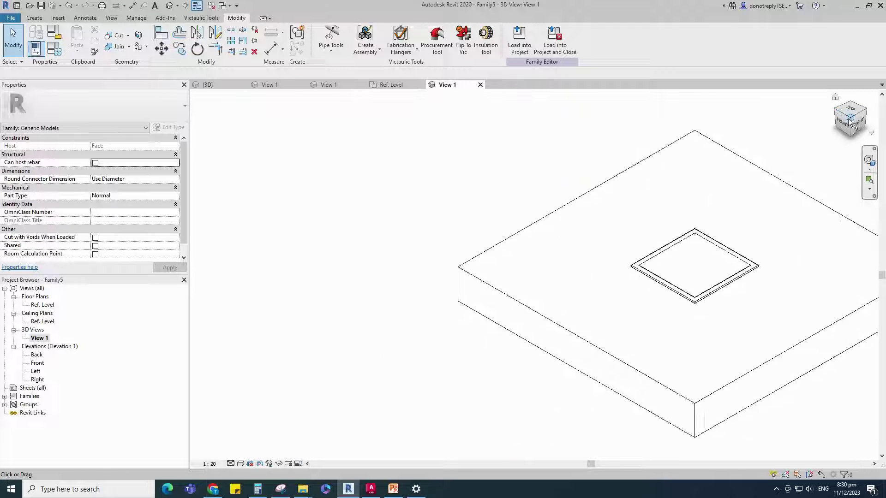
left_click(240, 463)
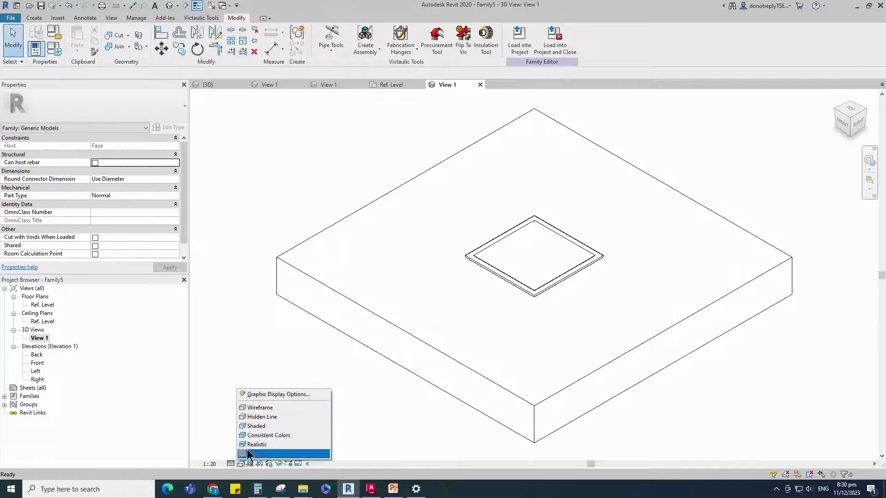
left_click(255, 426)
scroll(590, 416, "up", 5)
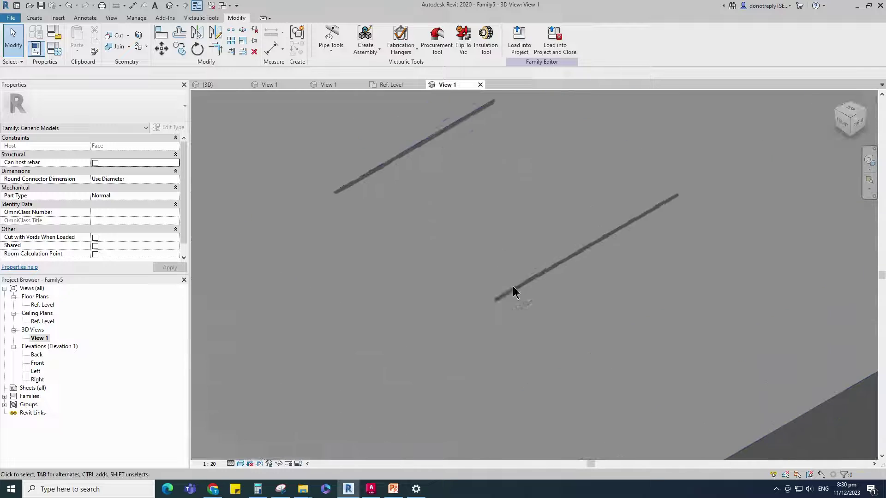
left_click(494, 300)
left_click(569, 340)
scroll(563, 333, "down", 5)
middle_click_drag(562, 336, 525, 316)
scroll(525, 316, "down", 2)
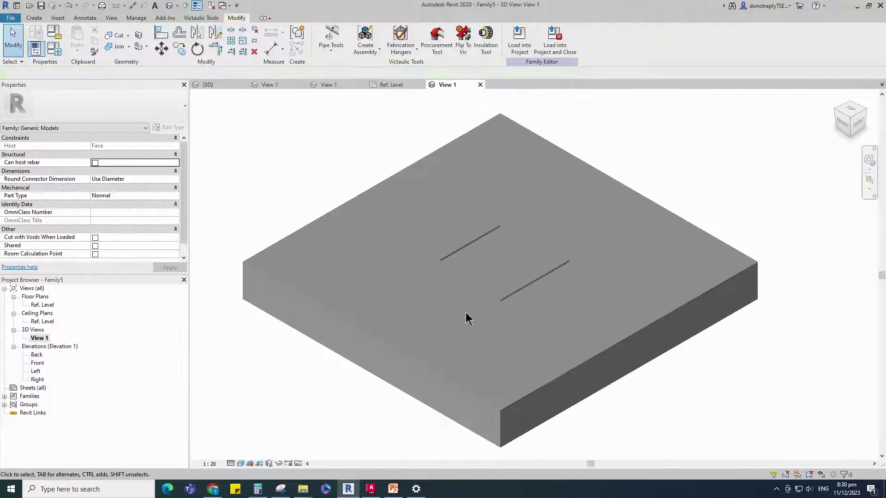
- Start a void extrusion in the Ref. Level plan and sketch a rectangle between opposite intersections of the outer reference planes
double_click(43, 306)
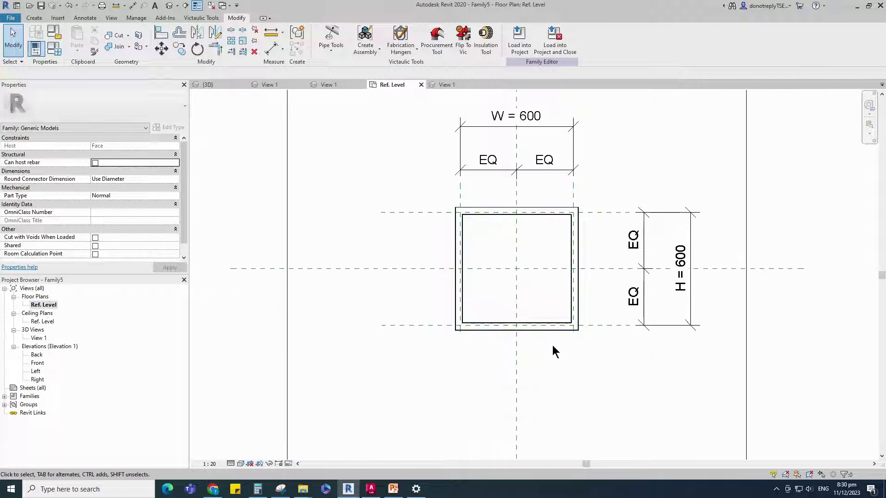
left_click(34, 19)
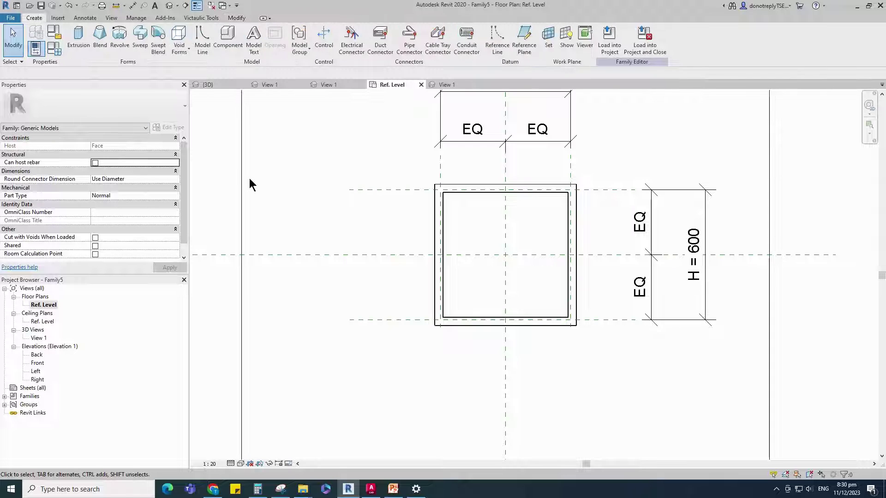
left_click(199, 67)
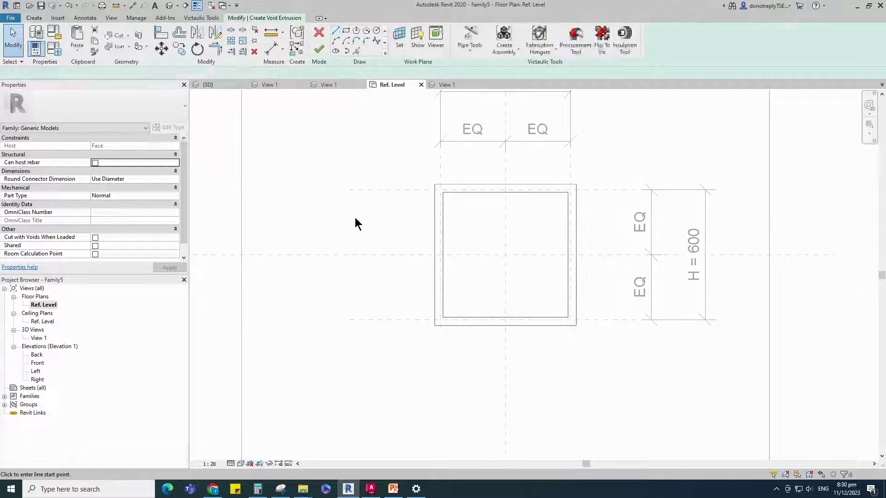
left_click(346, 31)
scroll(438, 194, "up", 2)
left_click(439, 194)
scroll(585, 336, "down", 2)
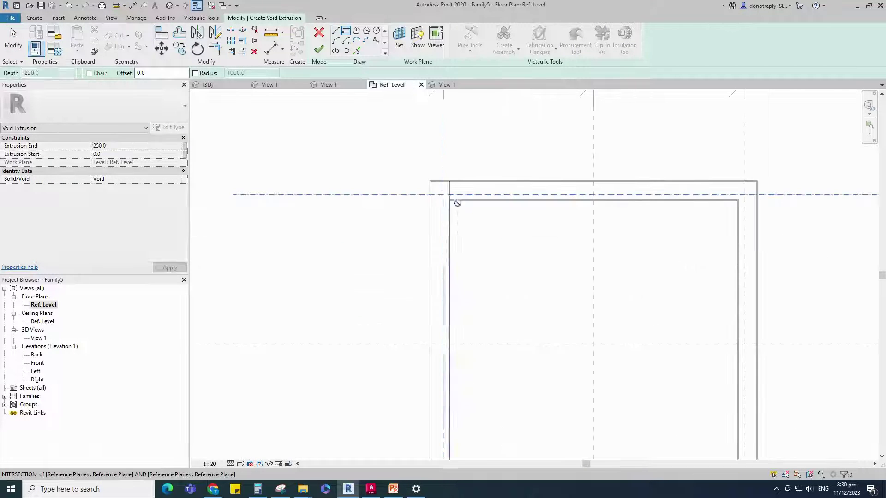
scroll(563, 323, "up", 2)
left_click(563, 322)
- Lock all four sides of the void rectangle to the outer reference planes and finish the void extrusion
left_click(460, 307)
left_click(319, 231)
left_click(547, 199)
scroll(503, 326, "down", 2)
left_click(440, 185)
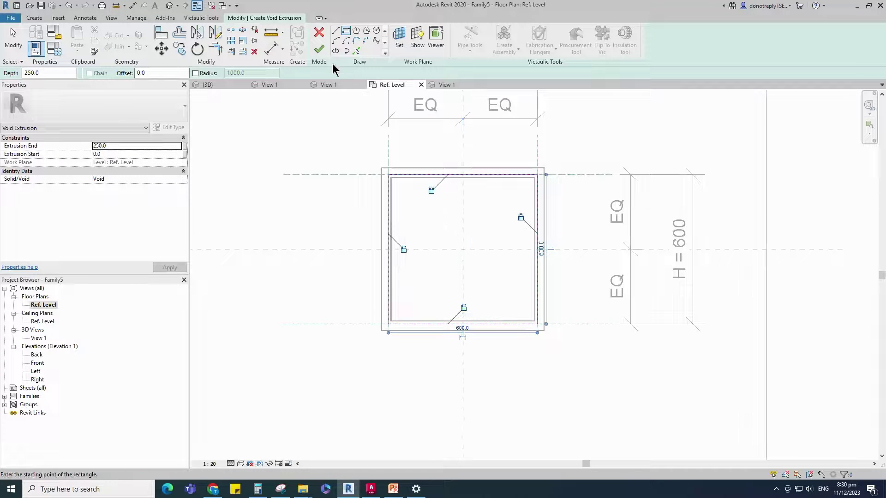
left_click(319, 49)
scroll(534, 341, "down", 1)
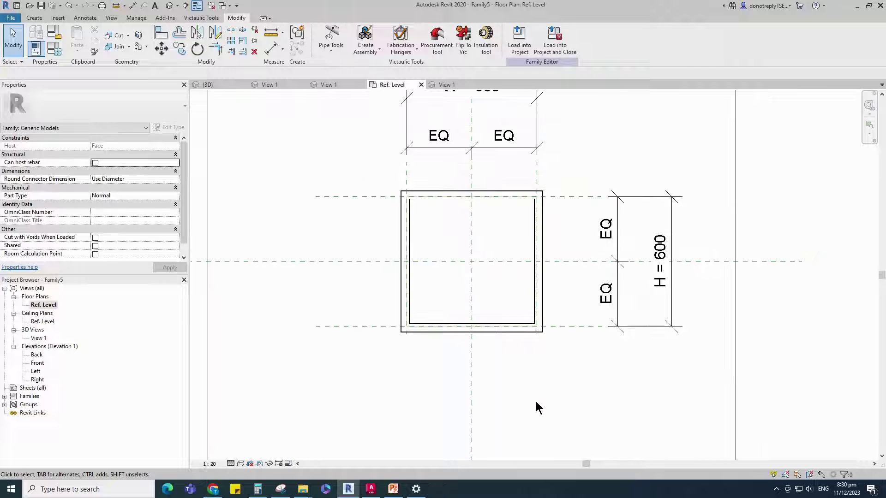
- Open the Front elevation and set the void extrusion's end to -400 mm so it passes down through the host
double_click(39, 362)
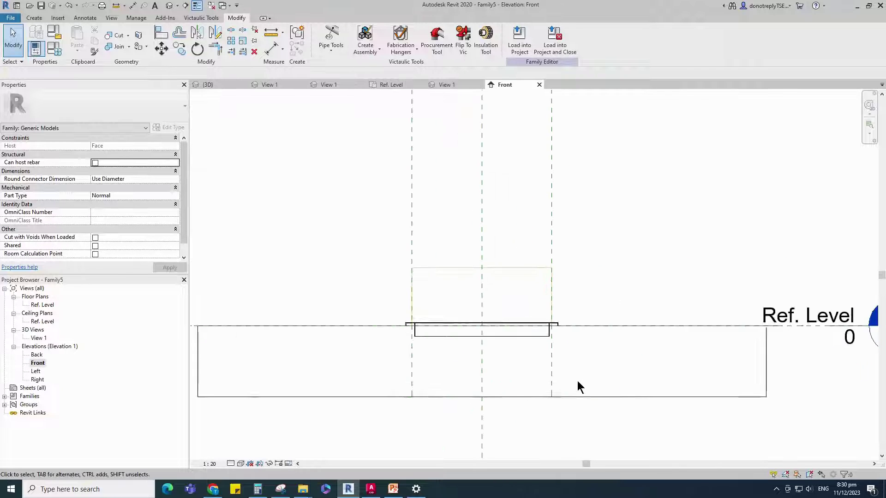
left_click(551, 301)
left_click(61, 146)
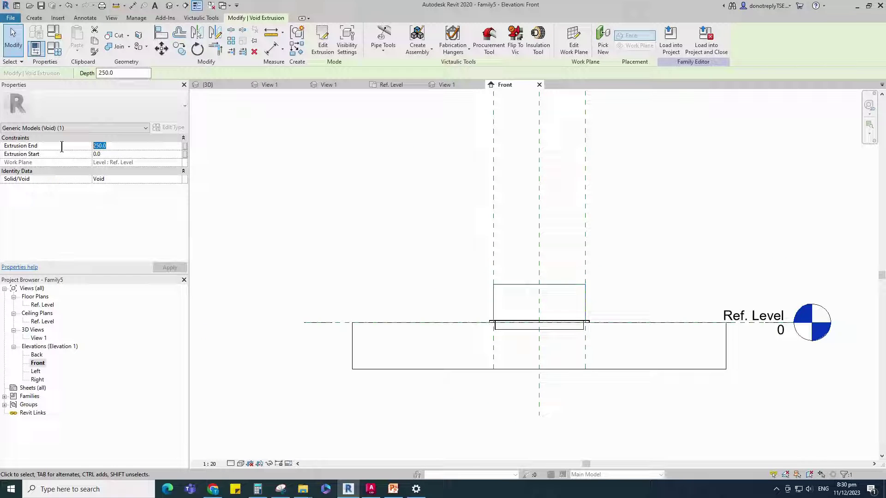
type("-400")
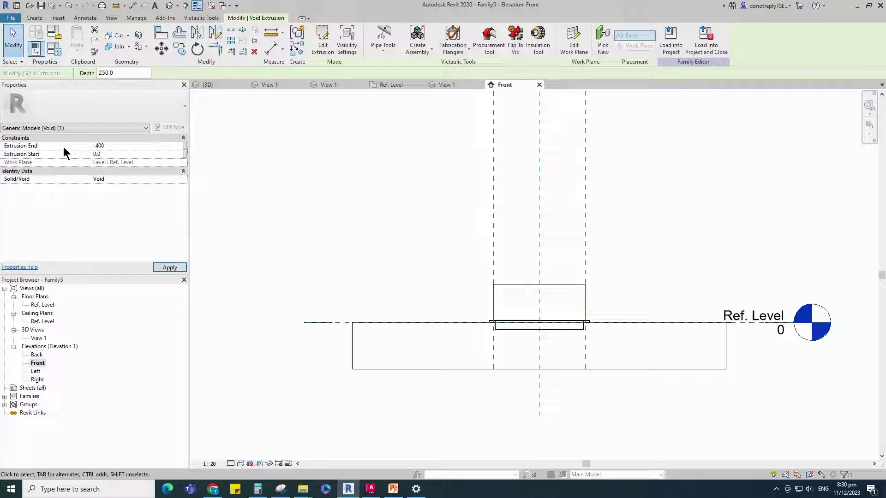
left_click(159, 269)
left_click(661, 423)
scroll(689, 411, "down", 1)
middle_click_drag(689, 412, 525, 390)
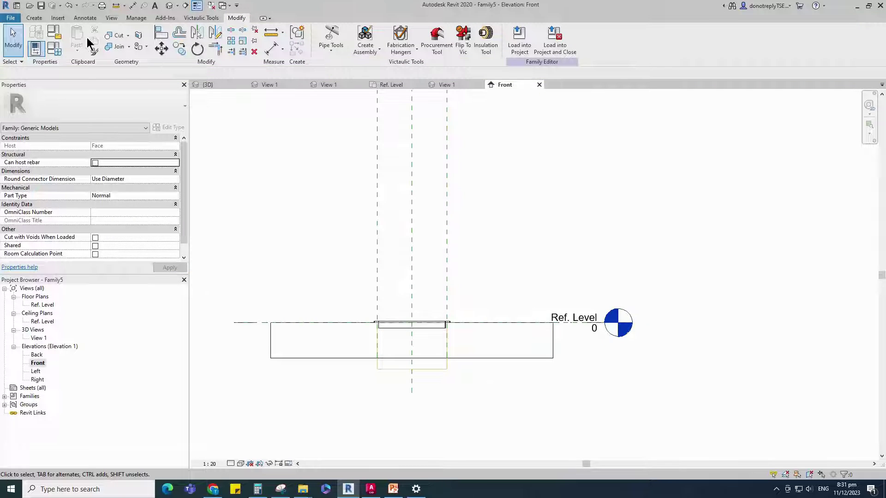
- Cut the host with the void extrusion and inspect the opening from several angles in the family's 3D View 1
scroll(565, 397, "down", 1)
scroll(655, 360, "down", 1)
double_click(41, 338)
scroll(439, 383, "down", 1)
middle_click_drag(719, 434, 693, 441, "shift")
scroll(727, 423, "down", 2)
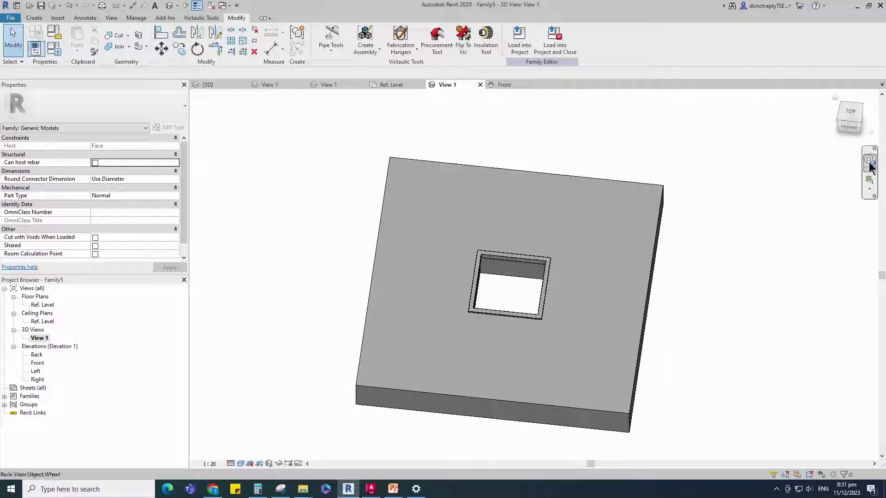
scroll(690, 314, "down", 1)
middle_click_drag(702, 351, 726, 346, "shift")
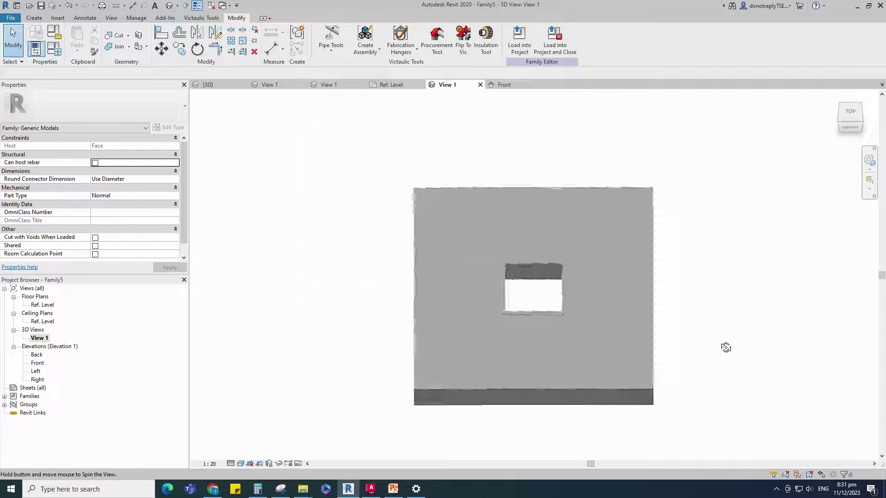
- Return to the Ref. Level plan and load the Louver Blade family into Family5
double_click(41, 305)
left_click(269, 84)
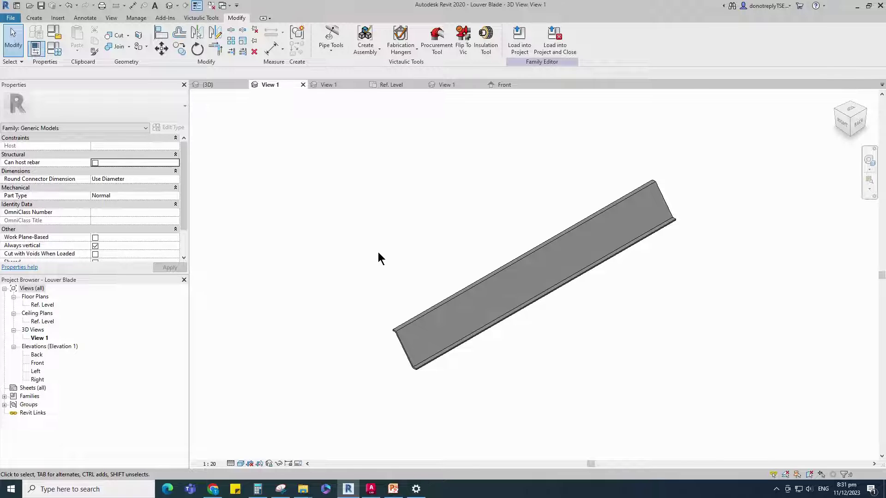
left_click(520, 39)
left_click(419, 313)
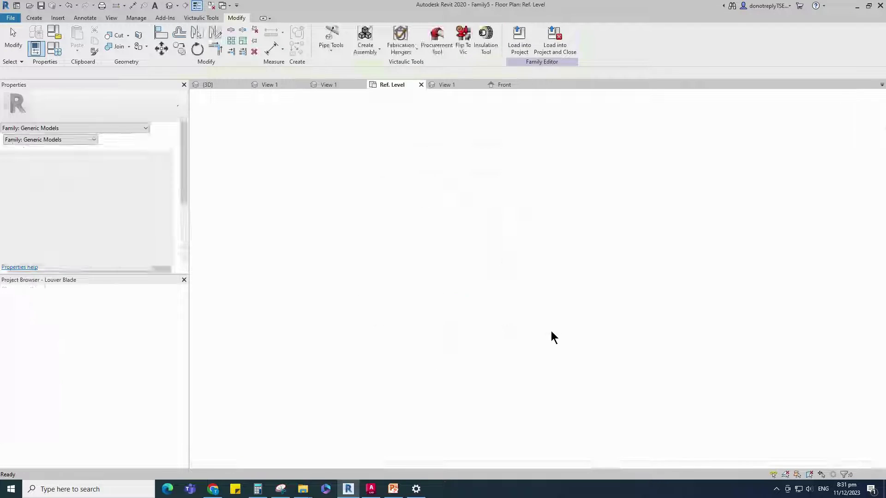
- Place one Louver Blade horizontally in the frame's upper half and align and lock its middle to the vertical centre reference plane
scroll(506, 368, "up", 3)
left_click(468, 206)
key("Escape")
scroll(485, 330, "down", 1)
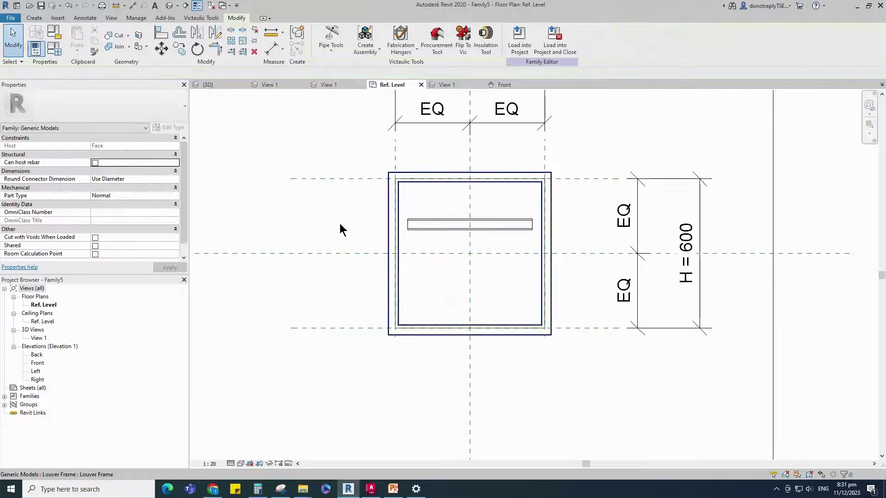
left_click(162, 33)
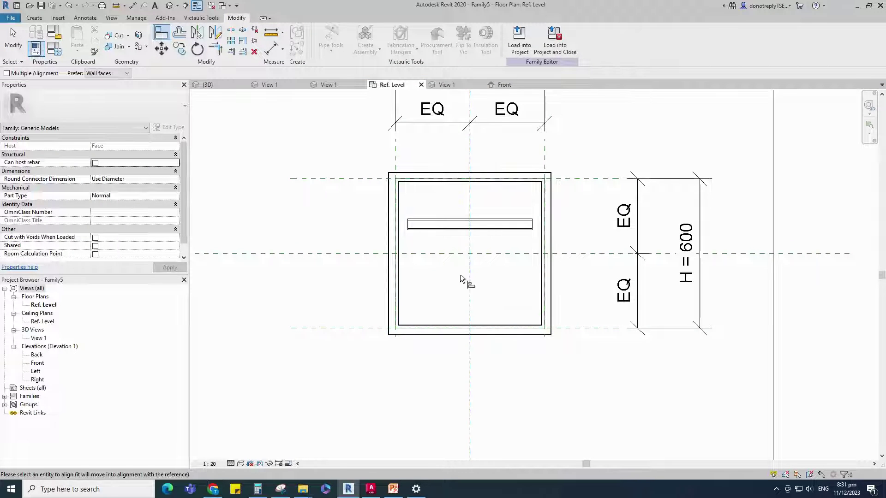
key("Escape")
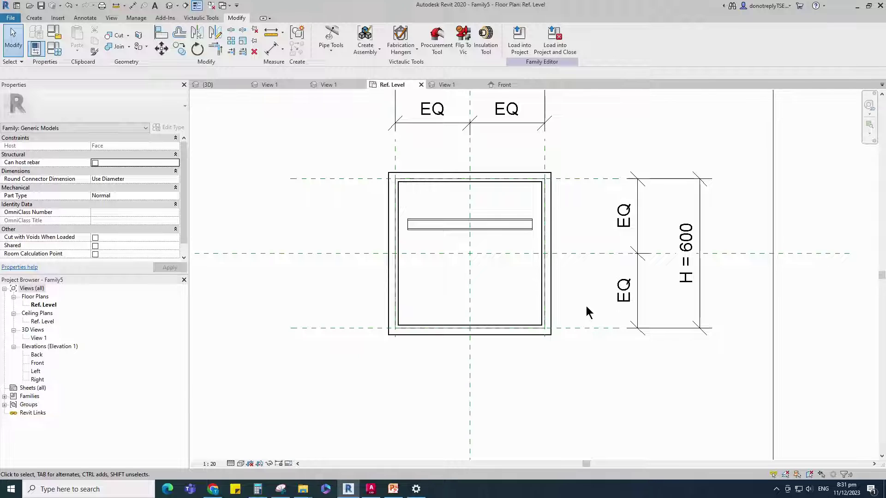
- Create a reference plane offset 12.5 mm below the upper outer reference plane
key("r")
key("p")
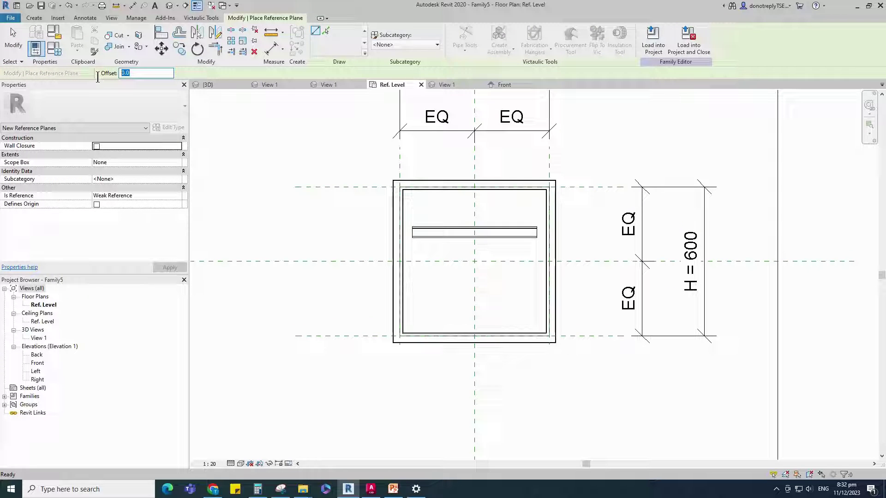
type("12.5")
left_click(326, 30)
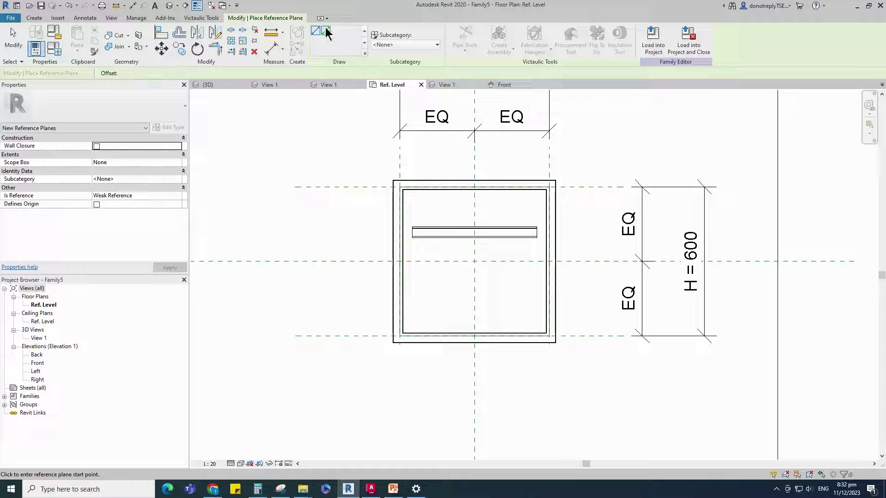
left_click(342, 188)
- Dimension the gap between the upper outer reference plane and the offset plane beneath it, placing the dimension beside the frame
left_click(272, 49)
scroll(322, 198, "up", 2)
left_click(323, 182)
left_click(324, 179)
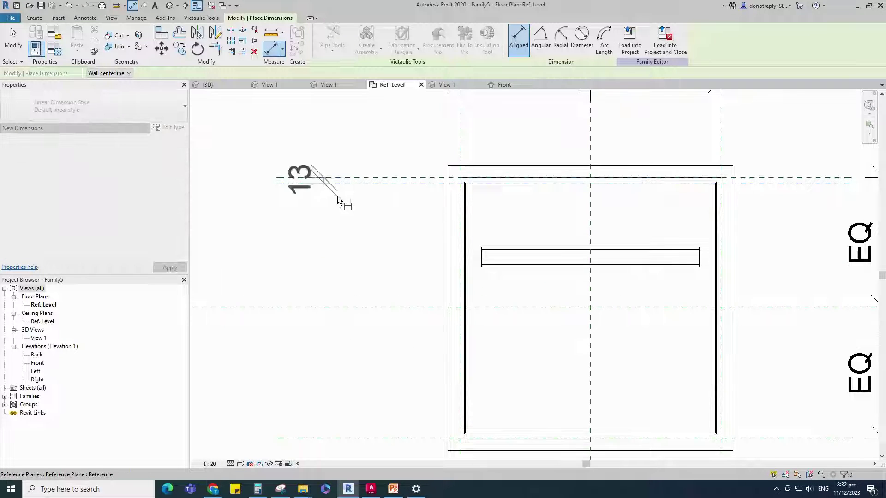
scroll(324, 194, "down", 3)
left_click(303, 195)
scroll(312, 203, "up", 3)
scroll(321, 248, "down", 4)
key("Escape")
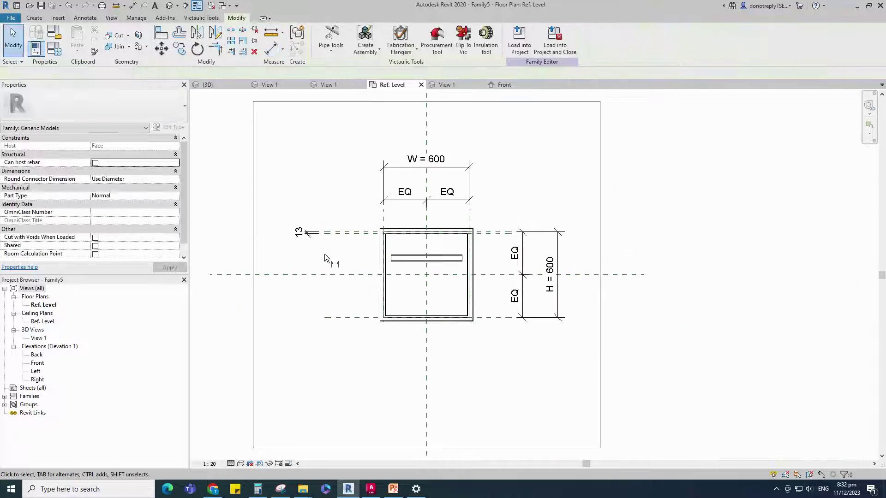
- Associate the nested Louver Blade's Material with the host family's material parameter
scroll(408, 272, "up", 2)
middle_click_drag(408, 272, 501, 312)
left_click(501, 289)
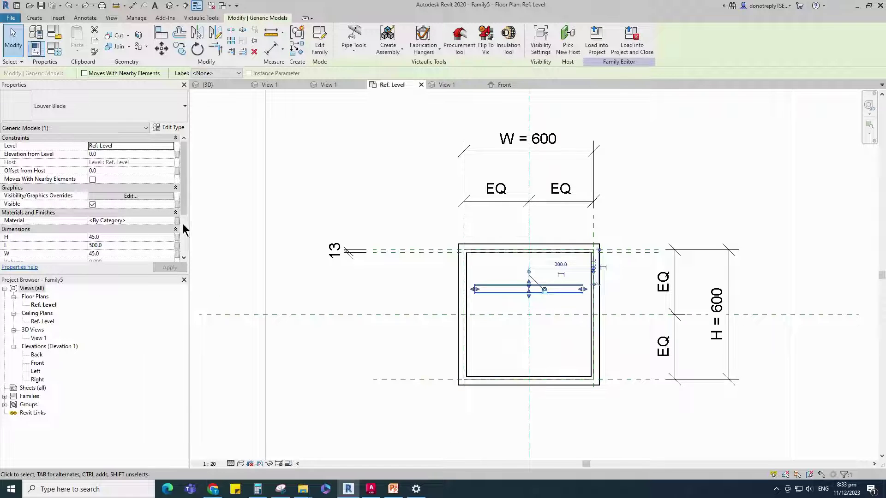
left_click(177, 221)
left_click(395, 342)
- Associate the Louver Blade's H with a new instance parameter named Blade H, grouped under Dimensions
scroll(143, 248, "down", 1)
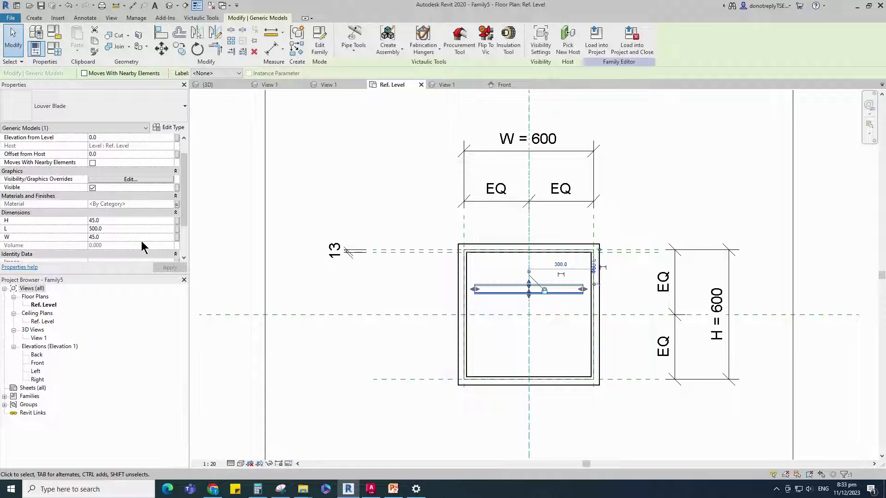
left_click(177, 221)
left_click(317, 321)
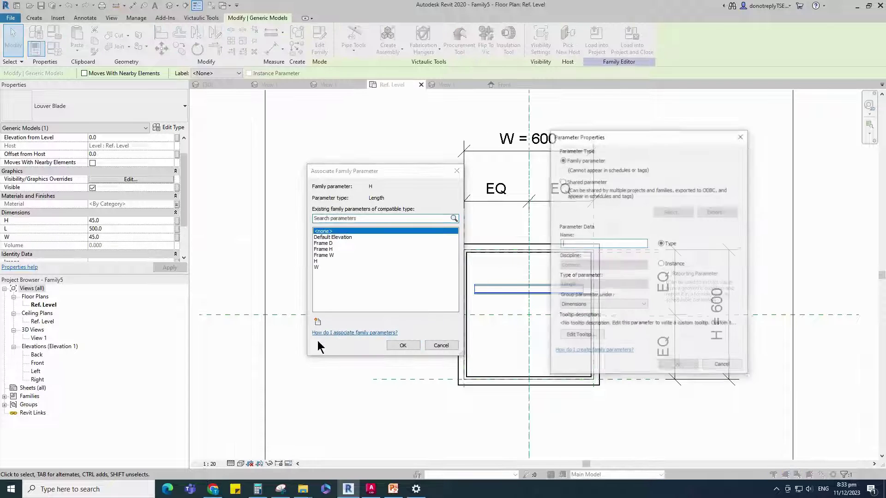
type("Blade H")
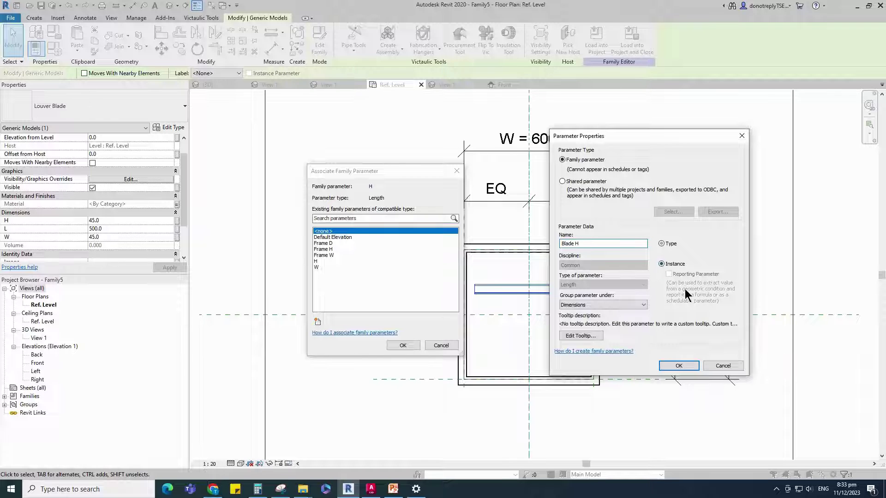
left_click(679, 366)
left_click(403, 345)
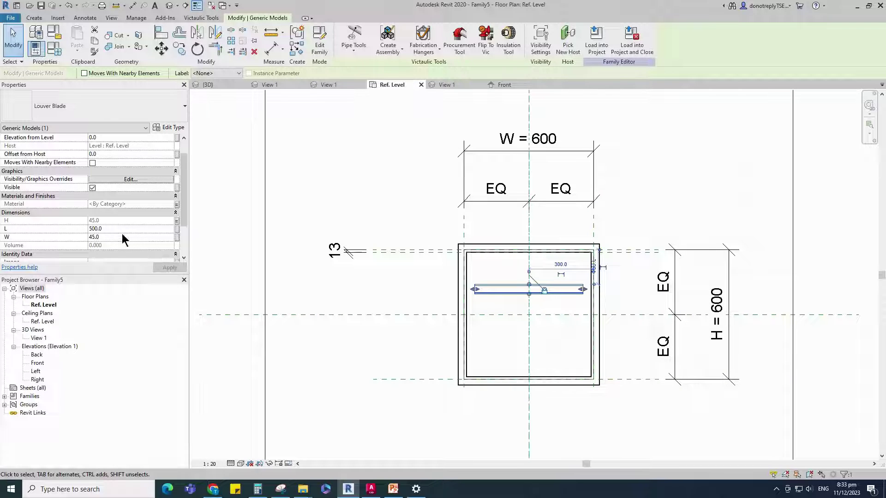
- Associate the Louver Blade's L with the existing Frame W parameter
scroll(125, 235, "down", 1)
left_click(177, 204)
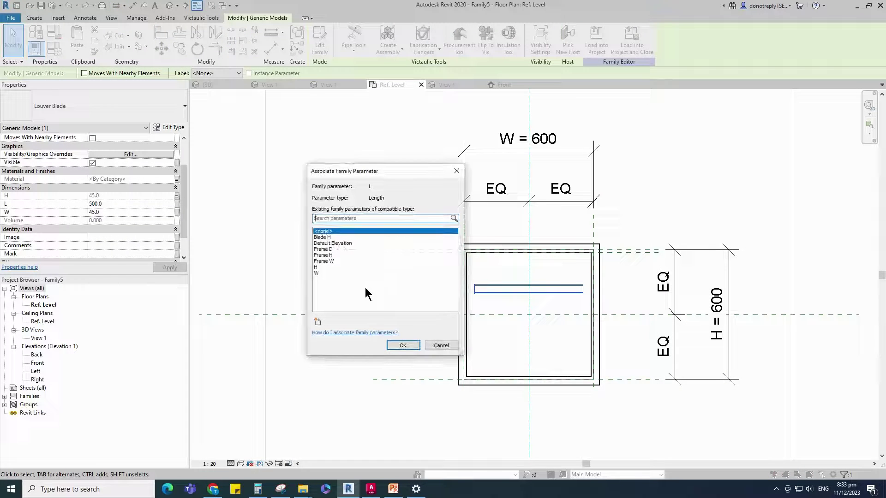
left_click(330, 263)
left_click(403, 345)
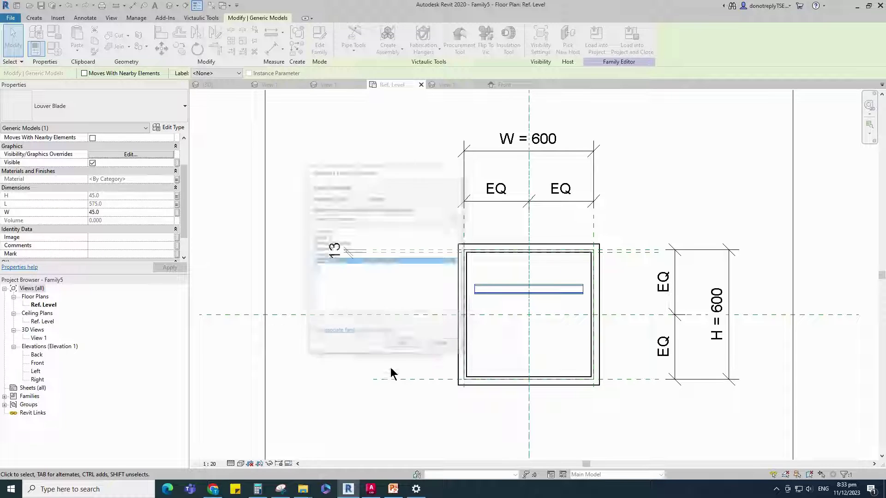
- Associate the Louver Blade's W with a new family parameter named Blade W
left_click(178, 212)
left_click(318, 321)
type("Blade")
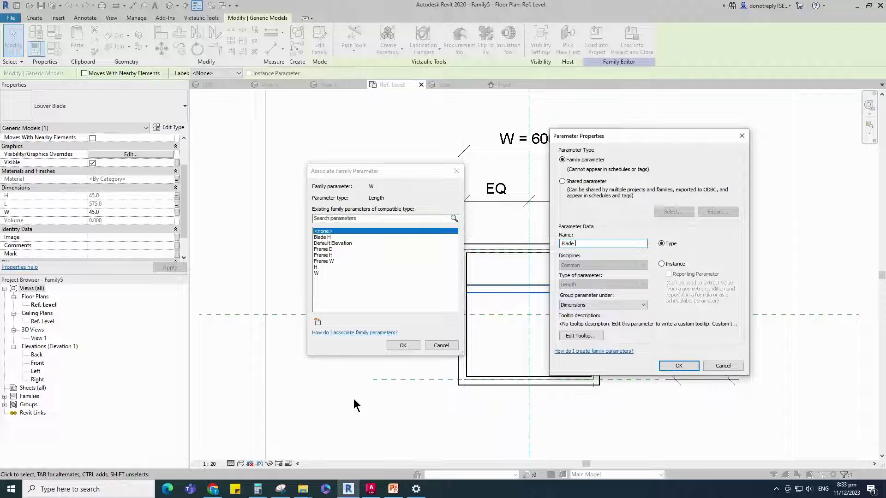
left_click(679, 365)
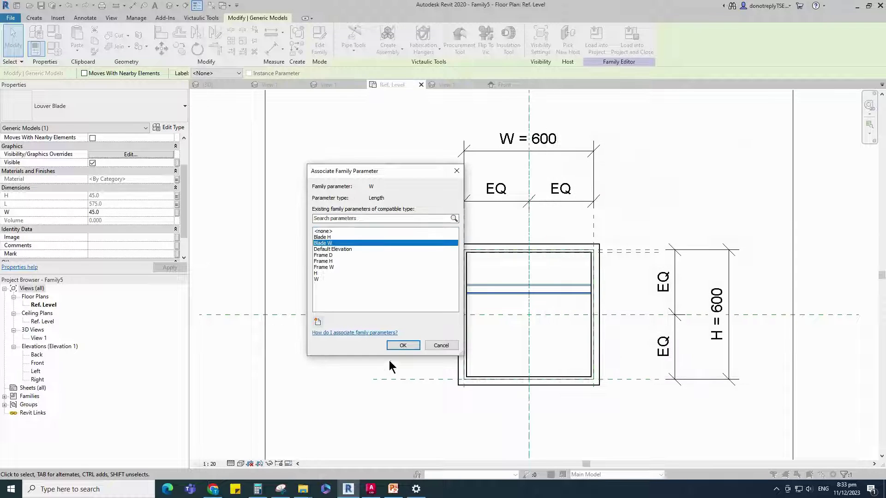
left_click(403, 345)
left_click(396, 358)
- Align and lock the Louver Blade's upper edge to the reference plane 12.5 mm below the upper outer plane
scroll(484, 334, "up", 1)
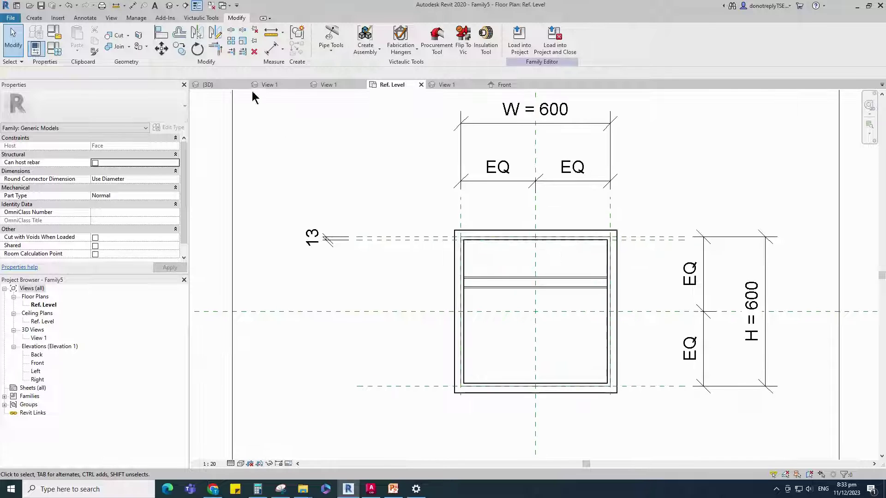
key("a")
key("l")
scroll(644, 240, "up", 1)
left_click(642, 244)
left_click(577, 296)
scroll(531, 270, "down", 3)
key("Escape")
- Create another reference plane offset 45 mm below the 12.5 mm offset plane
scroll(510, 317, "up", 1)
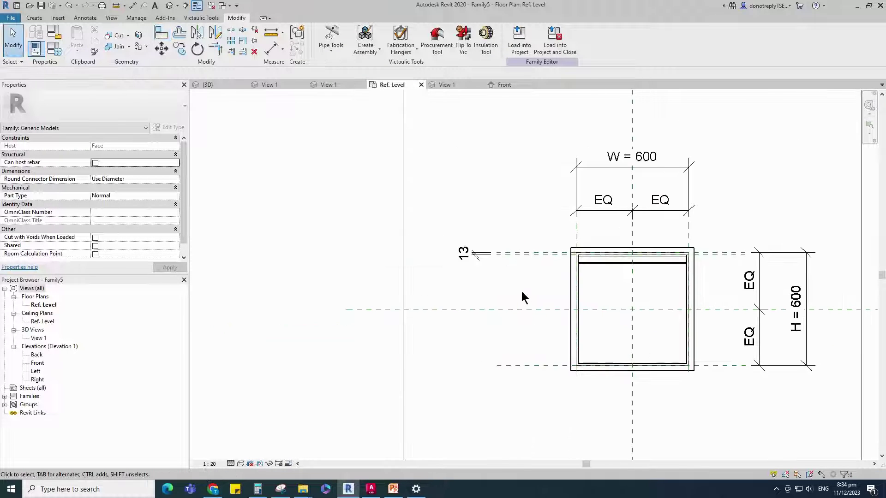
scroll(556, 284, "up", 1)
left_click(520, 244)
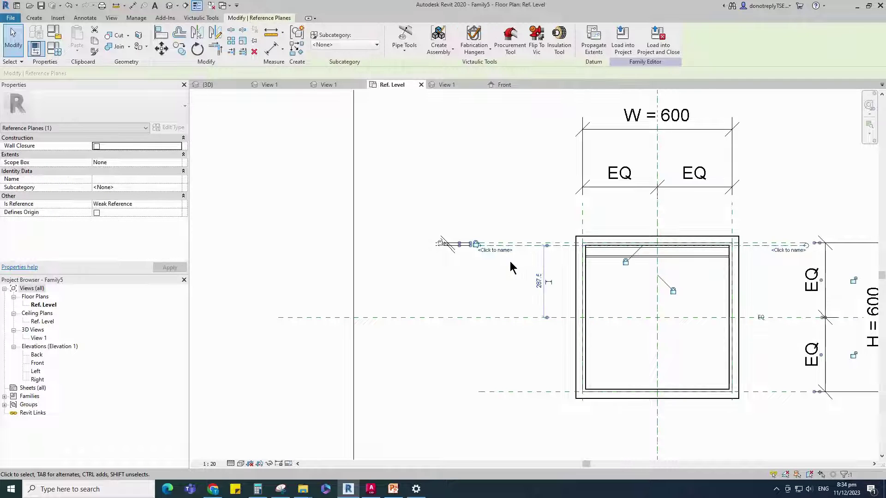
left_click(295, 54)
left_click(326, 31)
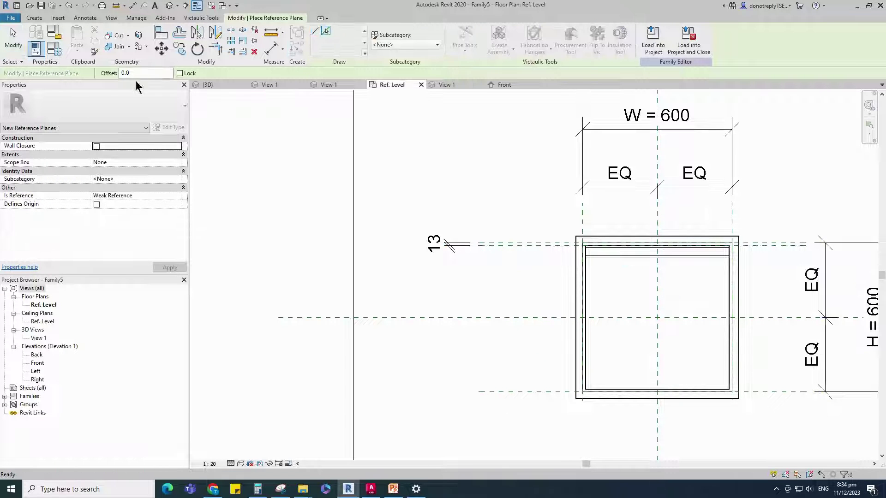
type("45")
scroll(467, 262, "up", 3)
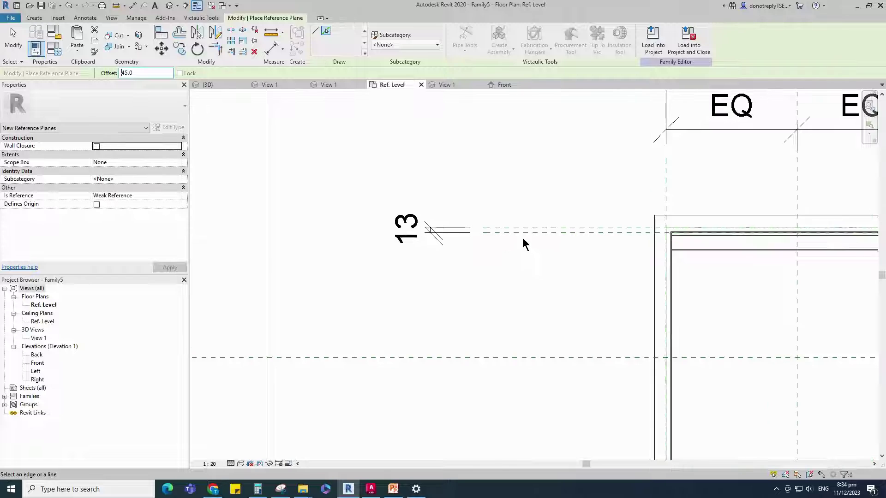
scroll(430, 276, "down", 2)
- Dimension the gap between the blade's upper reference plane and the 45 mm offset plane, and label it Blade H
left_click(267, 49)
scroll(549, 269, "up", 1)
left_click(500, 260)
left_click(495, 247)
key("Escape")
scroll(495, 249, "down", 2)
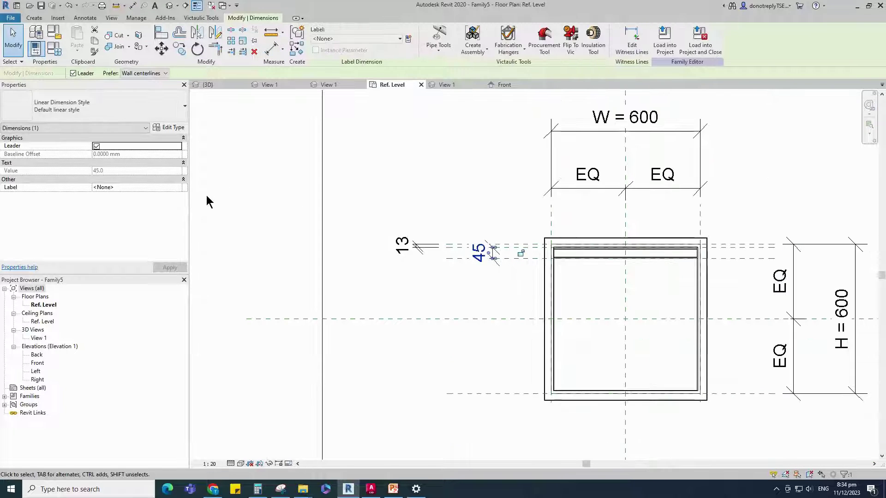
left_click(181, 187)
left_click(103, 199)
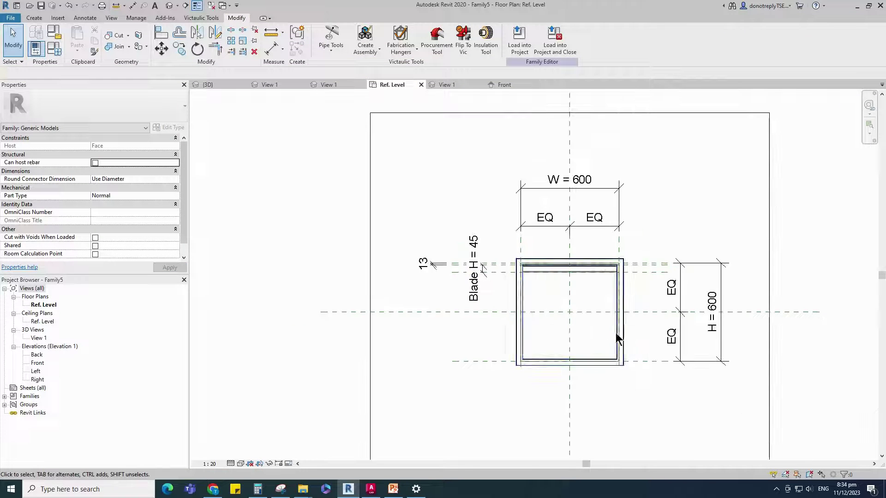
scroll(655, 336, "up", 1)
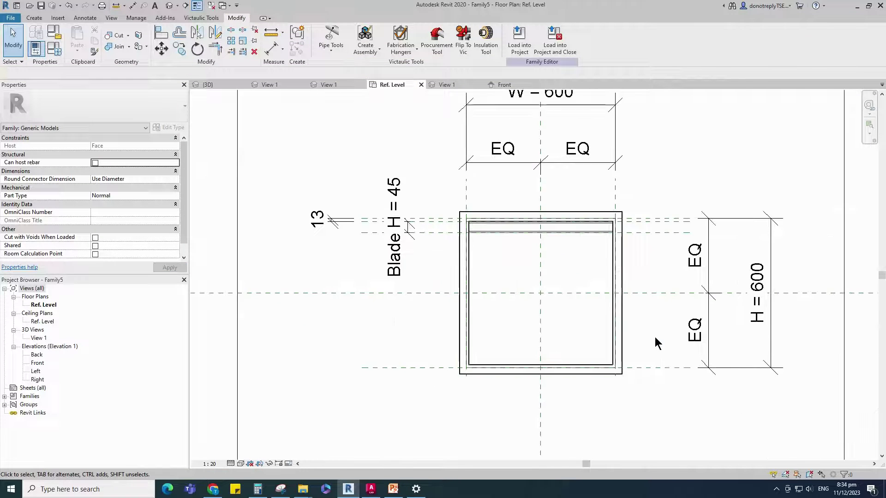
- In the Left elevation, draw a horizontal reference plane offset 15 mm above the host face plane
double_click(36, 372)
scroll(486, 276, "down", 2)
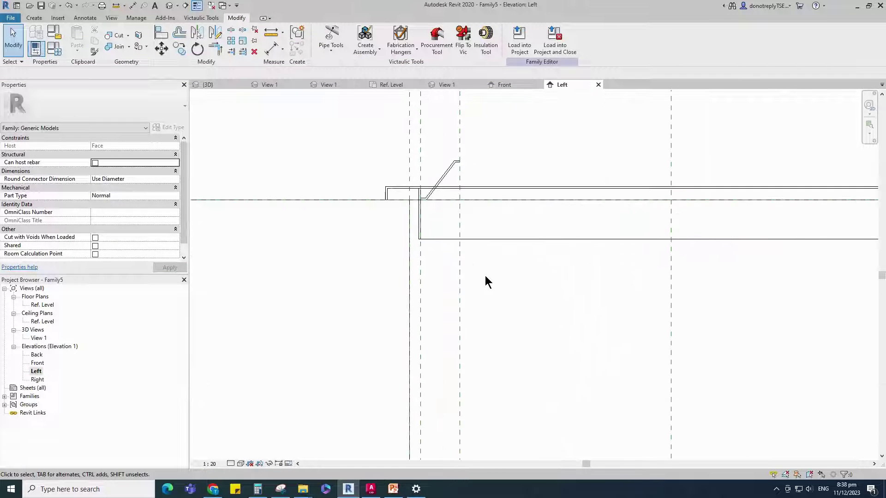
left_click(438, 196)
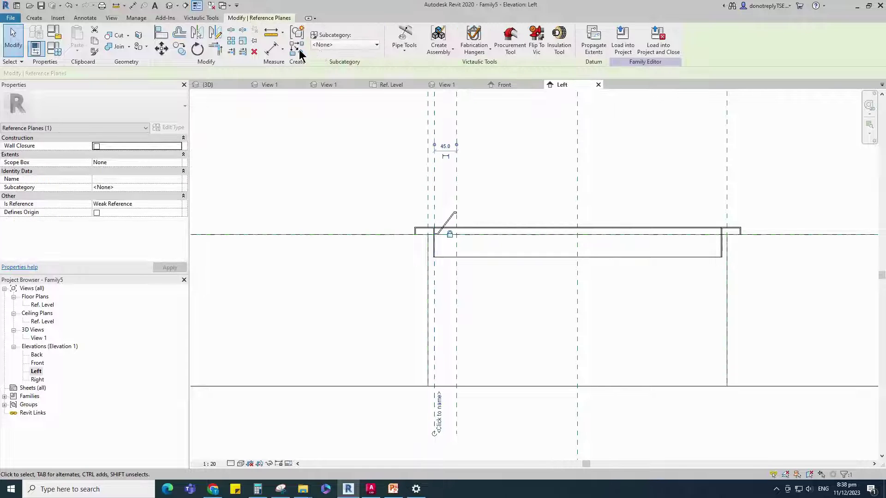
left_click(311, 49)
left_click_drag(136, 73, 90, 76)
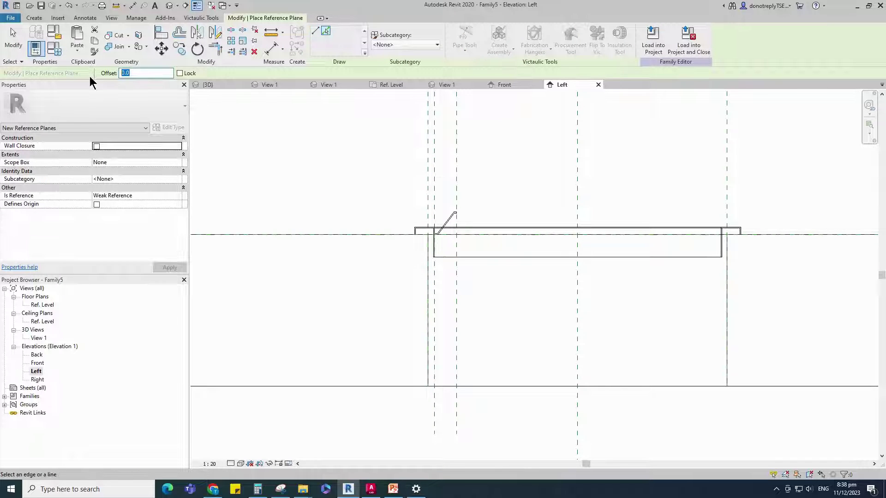
type("15")
key("Return")
scroll(392, 239, "down", 1)
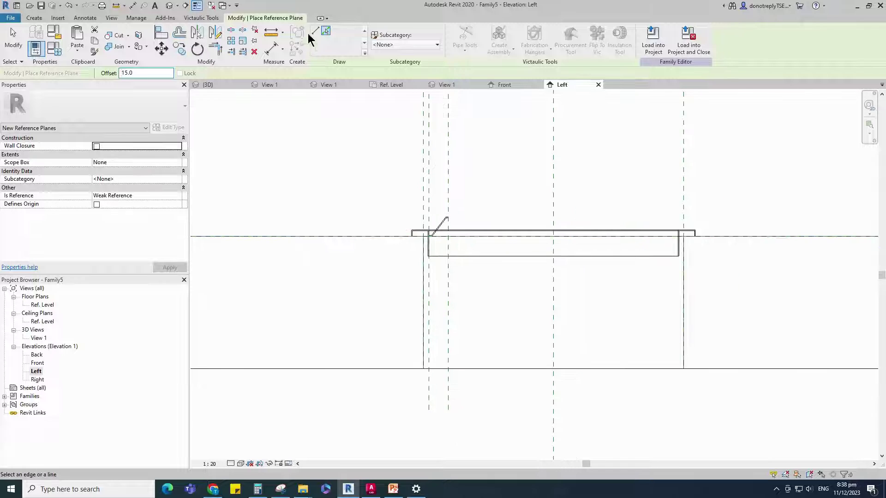
left_click(314, 31)
left_click(287, 236)
scroll(414, 237, "down", 2)
left_click(705, 241)
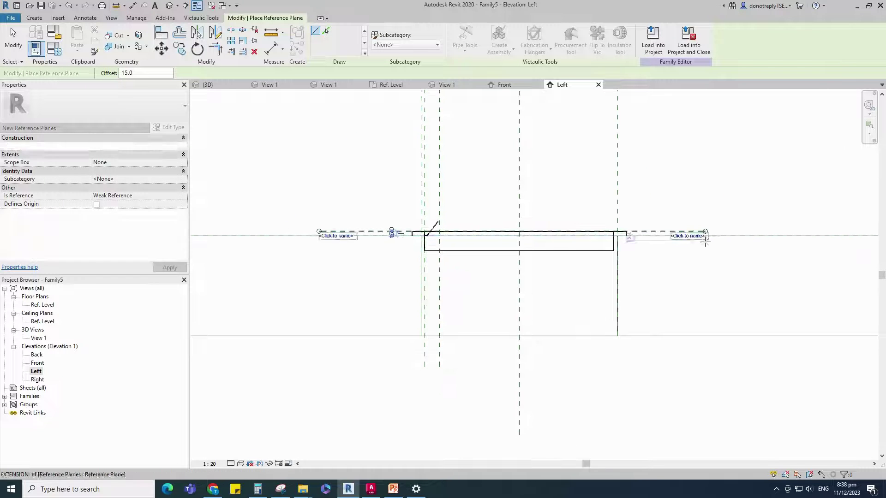
- Dimension the gap between the host face plane and the parallel reference plane above it
left_click(272, 49)
scroll(360, 227, "up", 2)
left_click(344, 234)
left_click(358, 243)
scroll(371, 239, "down", 2)
left_click(295, 240)
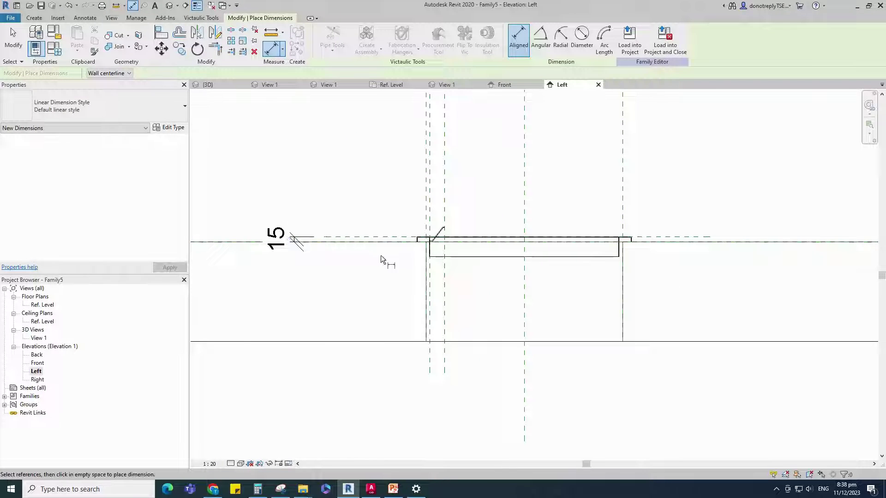
key("Escape")
key("Escape")
- Create a reference plane offset 5 mm below the plane that lies 15 mm above the host face
scroll(375, 231, "up", 2)
left_click(395, 244)
left_click(296, 48)
left_click_drag(154, 75, 93, 79)
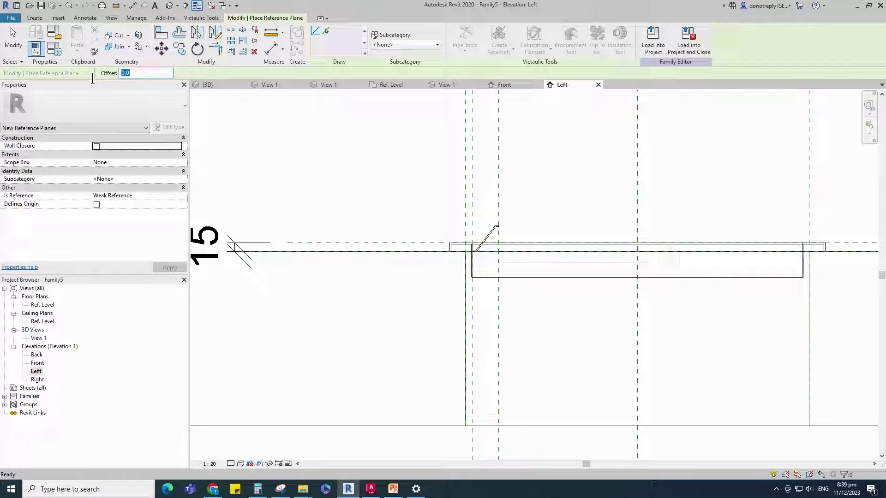
type("5")
left_click(326, 31)
scroll(407, 248, "up", 2)
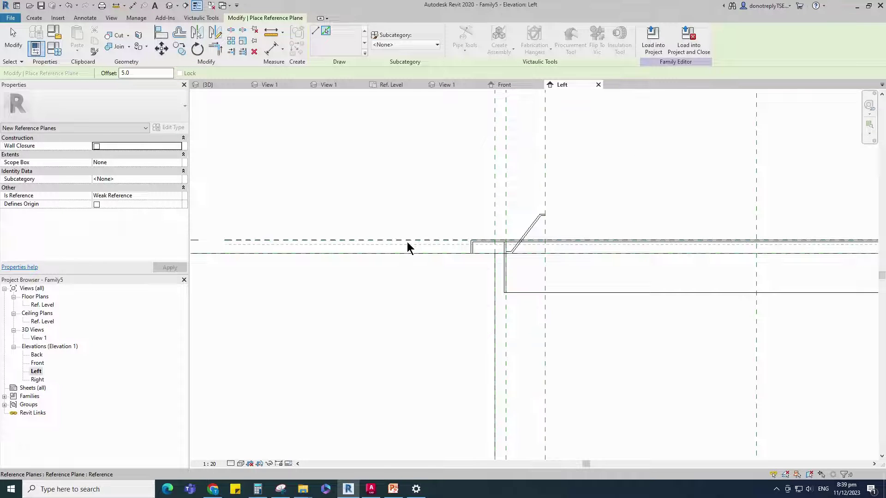
left_click(407, 242)
scroll(397, 218, "down", 3)
- Dimension the gap between the 15 mm reference plane and the plane offset below it
key("d")
key("i")
scroll(344, 237, "up", 4)
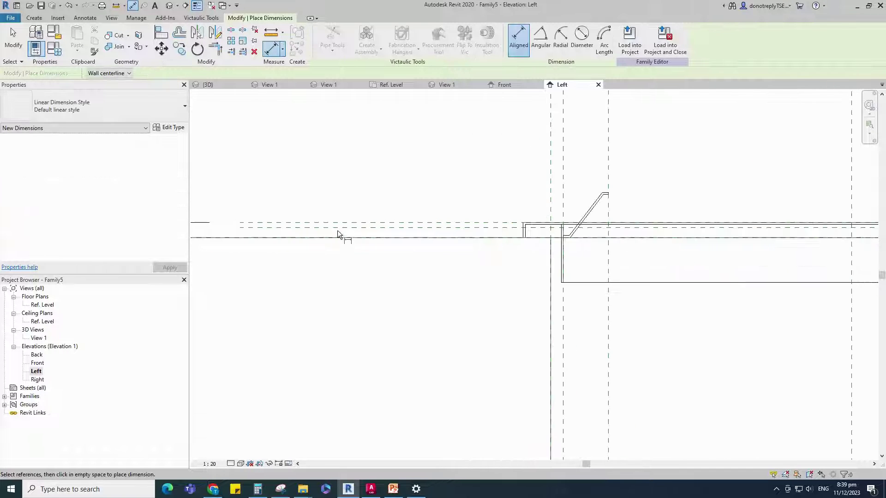
scroll(338, 236, "down", 5)
key("Escape")
- Align the Louver Blade's upper edge in the Left elevation to the reference plane 5 mm below the frame's outer face
left_click(170, 36)
scroll(477, 247, "up", 4)
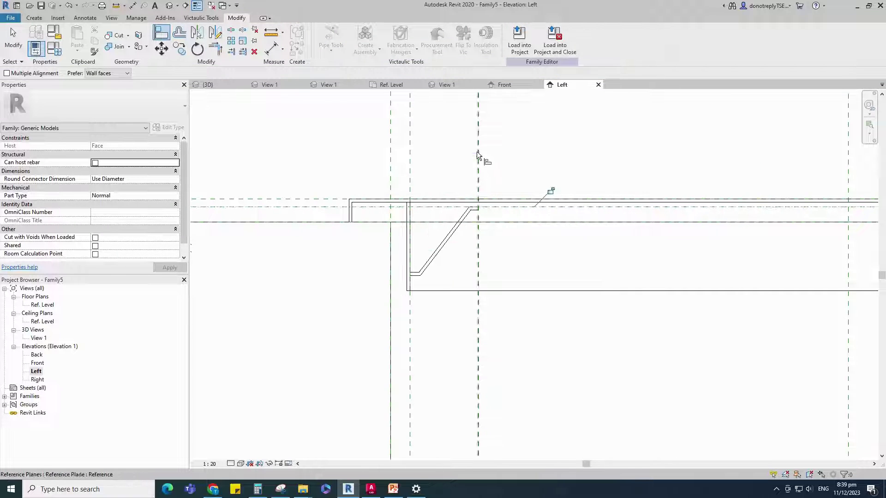
scroll(489, 345, "down", 3)
key("Escape")
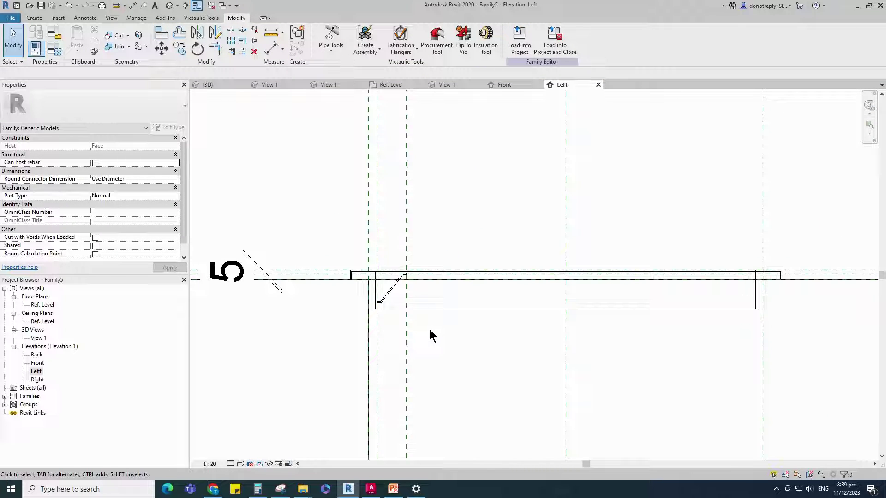
scroll(470, 277, "down", 2)
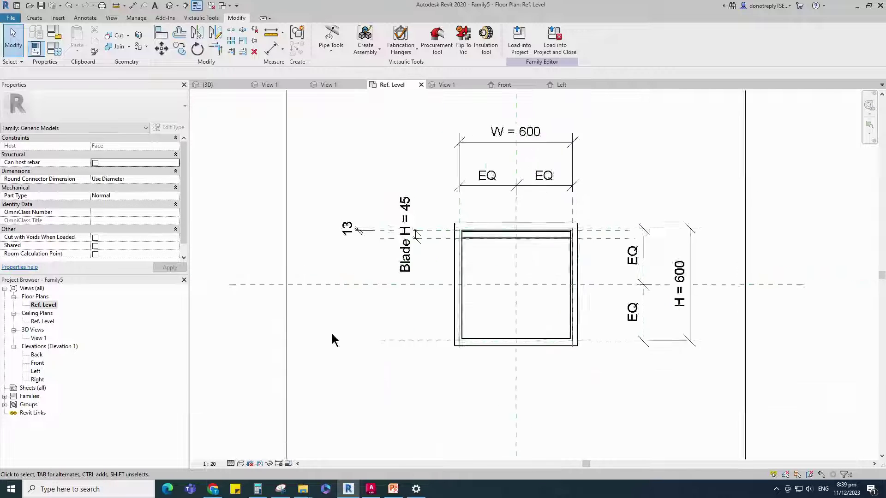
- In the Ref. Level plan, create a reference plane offset 45 mm below the blade's lower reference plane
scroll(436, 232, "up", 2)
key("r")
key("p")
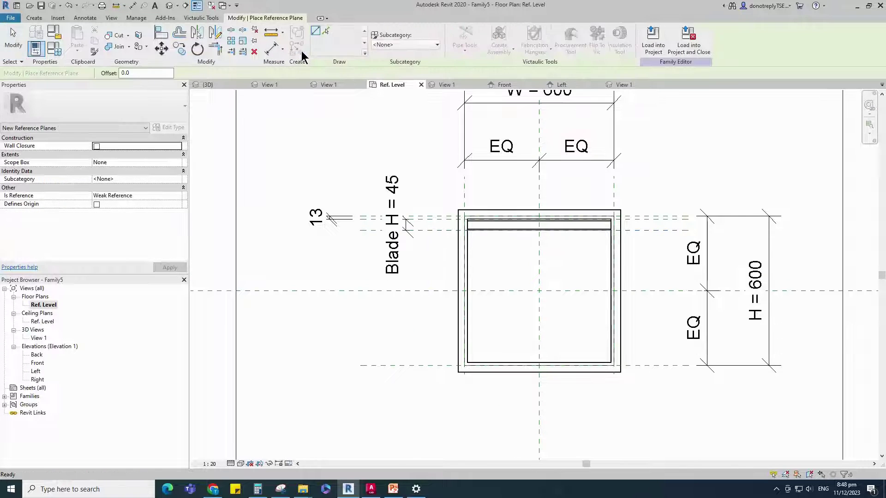
type("45")
left_click(326, 31)
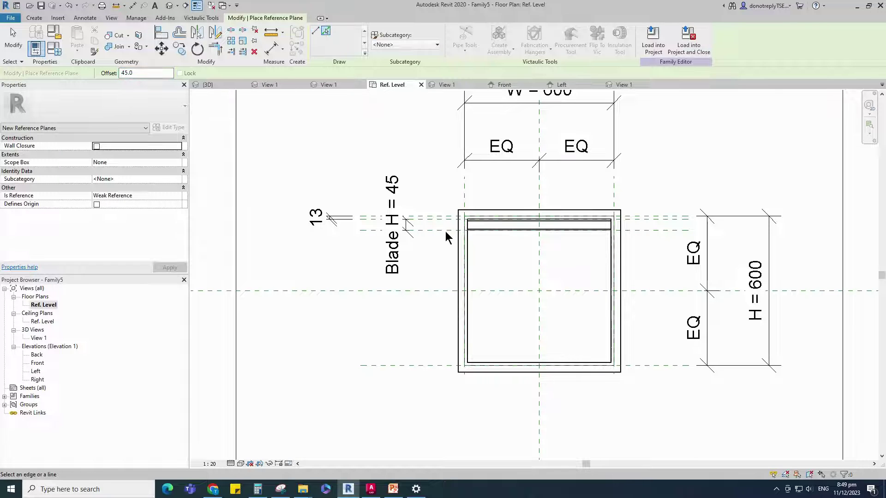
left_click(433, 231)
- Dimension the gap between the blade's lower reference plane and the new plane below it
left_click(272, 49)
left_click(429, 230)
left_click(430, 242)
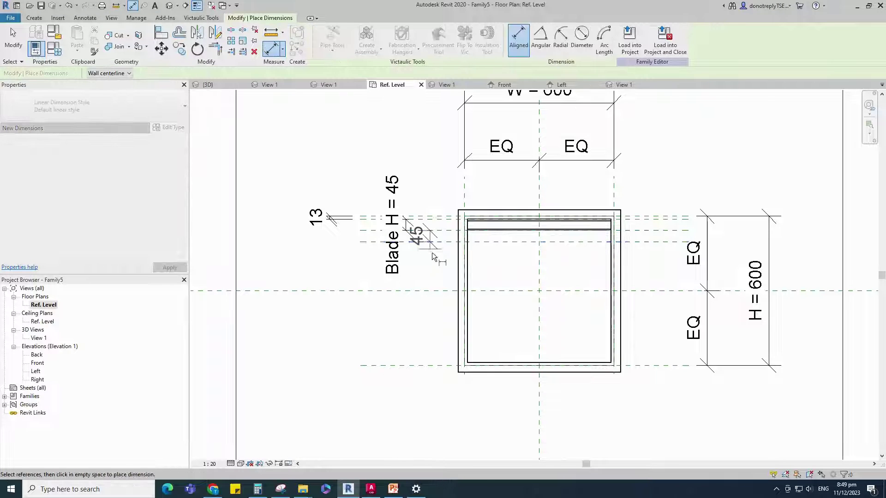
scroll(430, 246, "up", 1)
left_click(437, 273)
key("Escape")
key("Escape")
- Set the view scale to 1:10 and label the new blade spacing dimension with Blade H
left_click(209, 464)
left_click(216, 362)
left_click(435, 246)
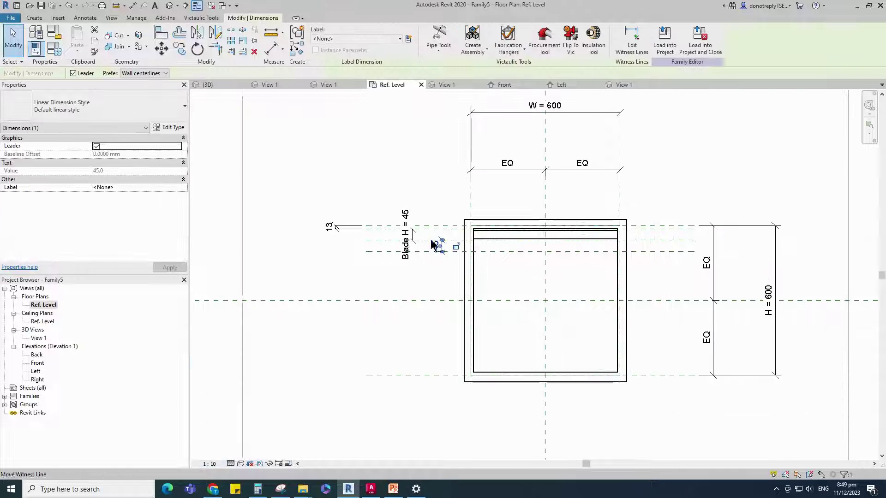
left_click(177, 188)
scroll(126, 225, "up", 3)
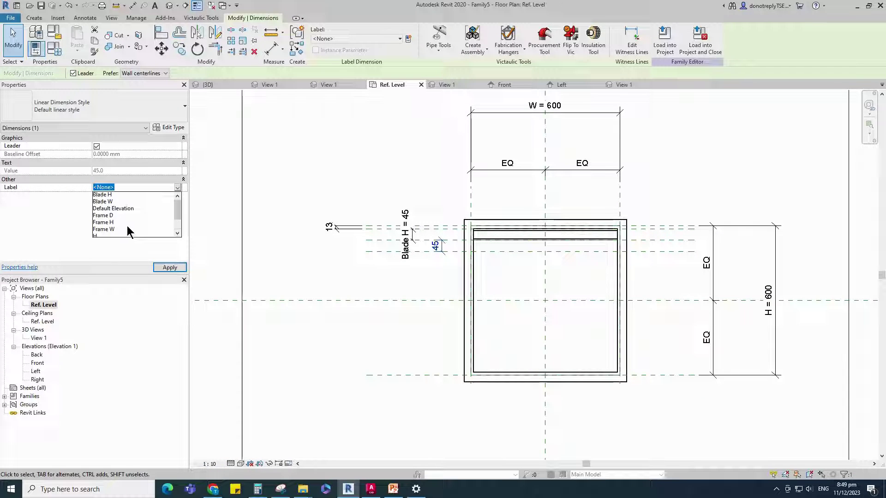
left_click(109, 202)
key("Escape")
scroll(570, 252, "up", 2)
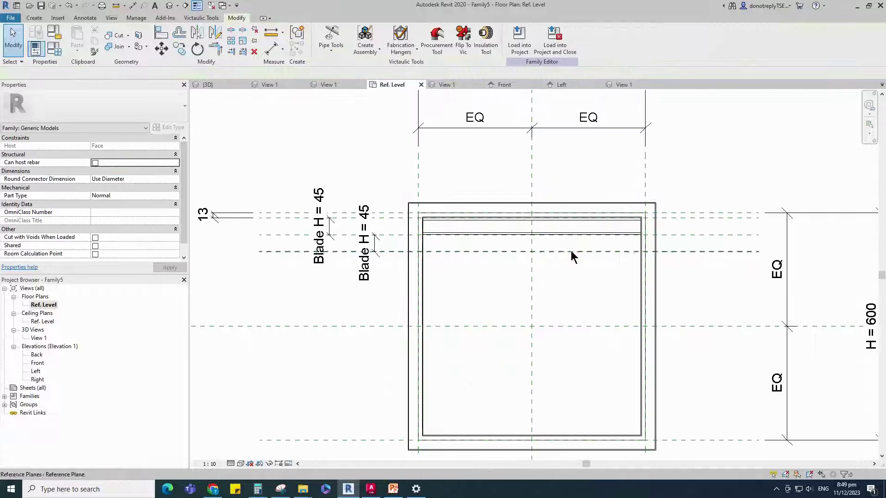
- Array the Louver Blade as two grouped items, spaced down from its lower reference plane to the next one
left_click(451, 232)
left_click(231, 43)
scroll(399, 283, "up", 1)
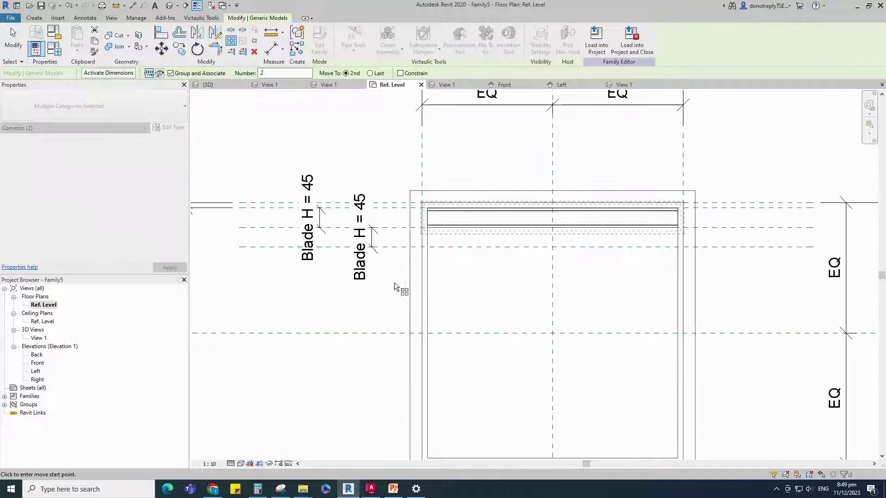
left_click(389, 228)
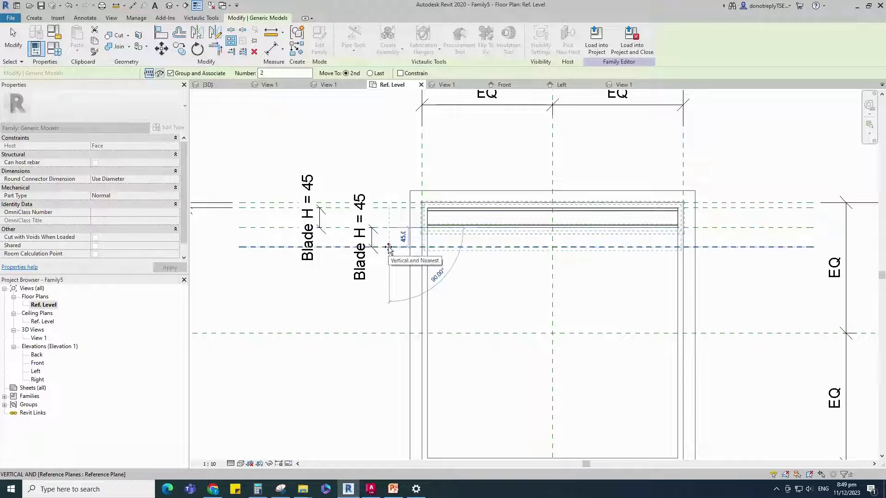
left_click(390, 250)
scroll(406, 293, "down", 1)
key("Escape")
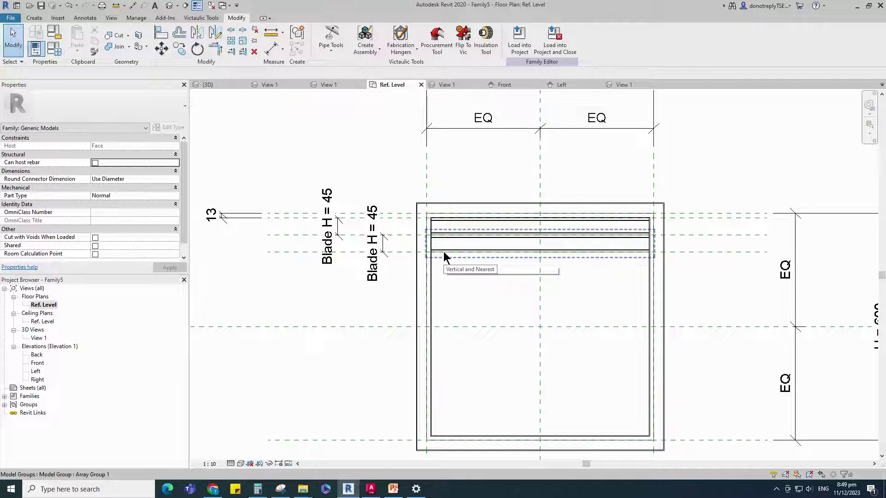
- Align the arrayed Louver Blades to their Blade H reference planes
key("a")
key("l")
scroll(451, 205, "down", 2)
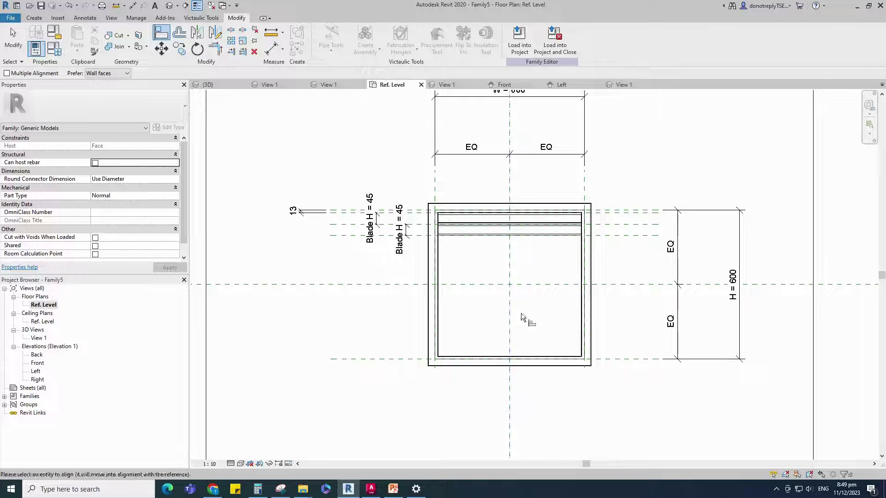
scroll(602, 245, "up", 2)
left_click(453, 225)
scroll(538, 224, "down", 1)
scroll(535, 226, "up", 3)
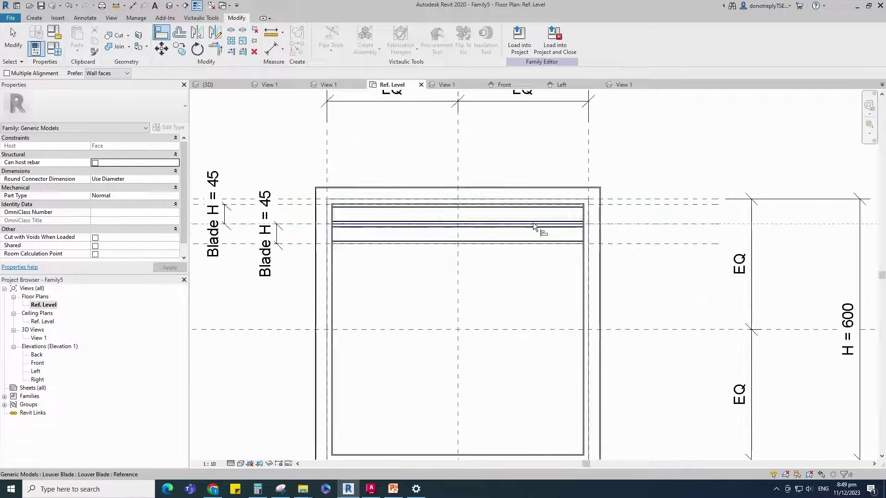
left_click(467, 241)
scroll(568, 265, "down", 3)
key("Escape")
key("Escape")
scroll(708, 276, "down", 1)
scroll(529, 312, "up", 1)
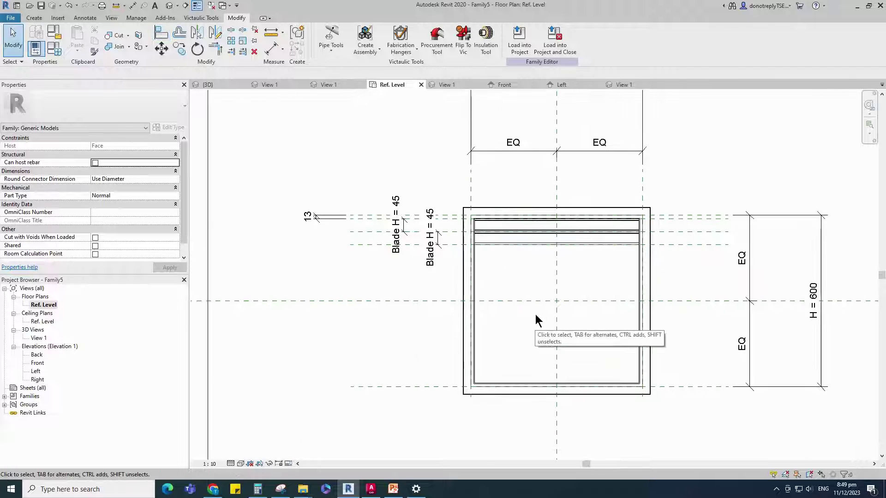
- Label the blade array's count with a new instance family parameter named Number of Blade
left_click(504, 243)
left_click(447, 238)
scroll(542, 229, "down", 1)
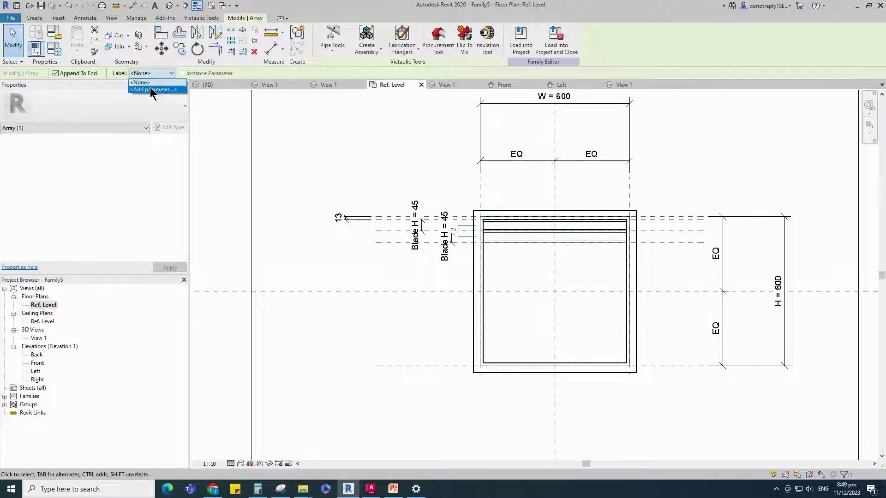
left_click(152, 89)
type("Number")
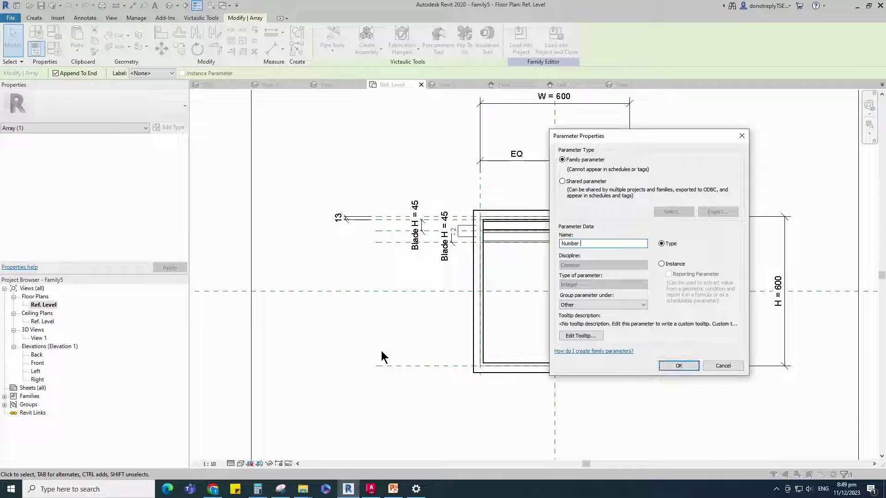
type(" of Blade")
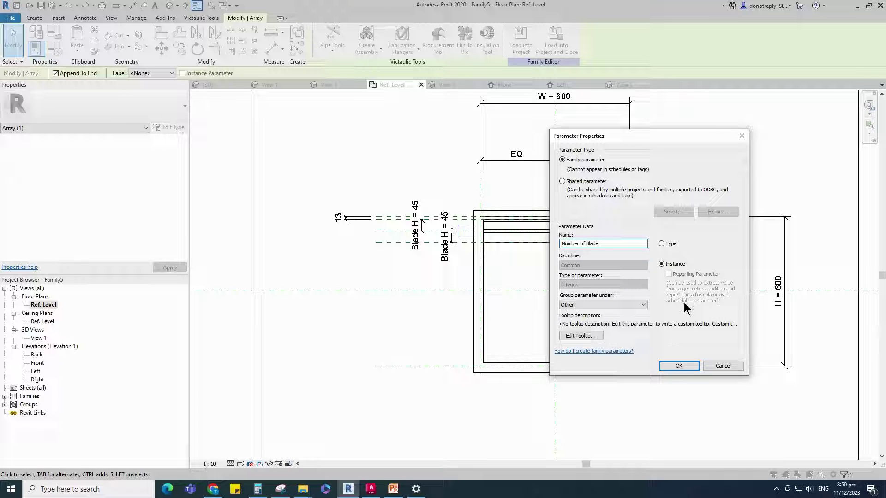
left_click(682, 367)
left_click(469, 406)
scroll(729, 348, "down", 1)
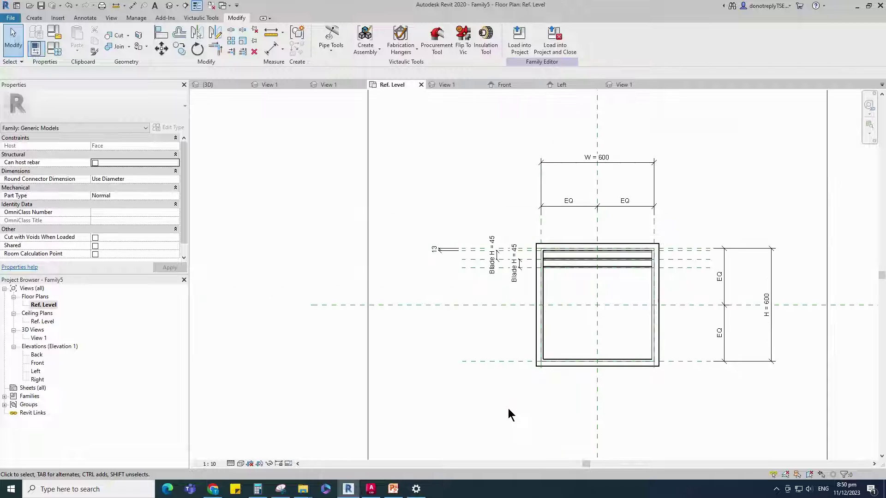
scroll(570, 309, "up", 1)
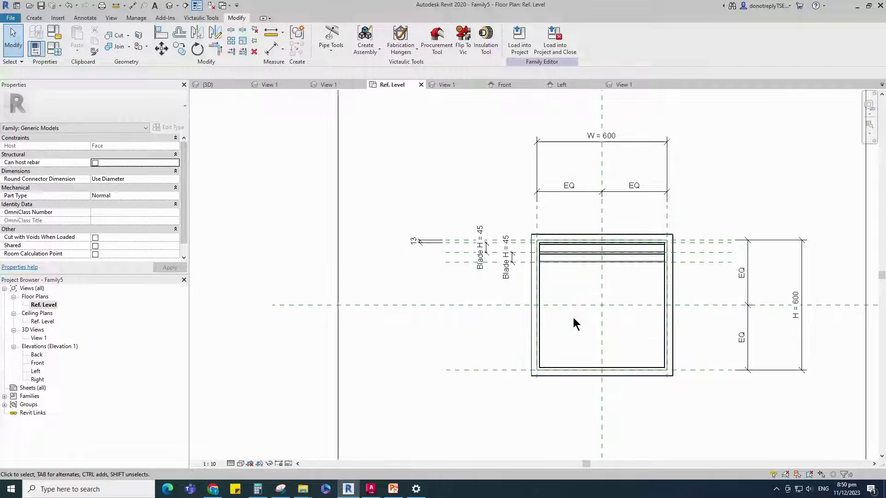
- Set the Number of Blade formula to Frame H / 45 mm in the family types and apply it
left_click(55, 48)
left_click(147, 317)
left_click(183, 348)
type("F")
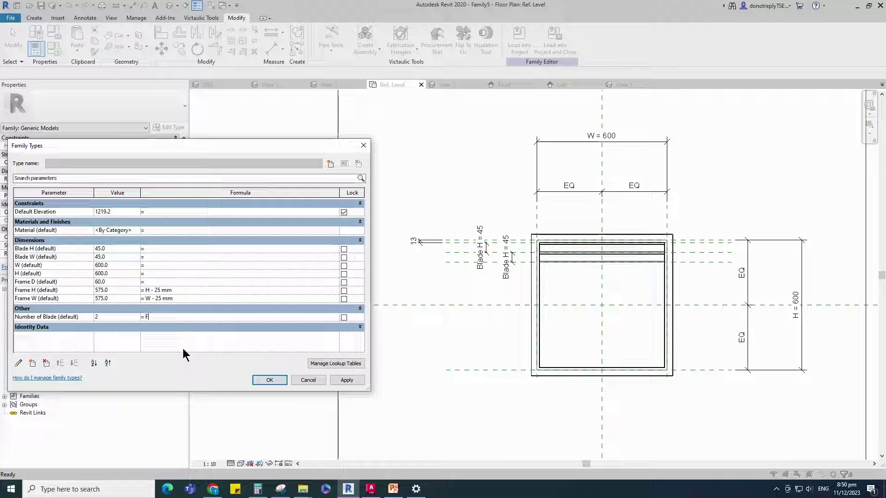
type("rame H/45")
left_click(347, 380)
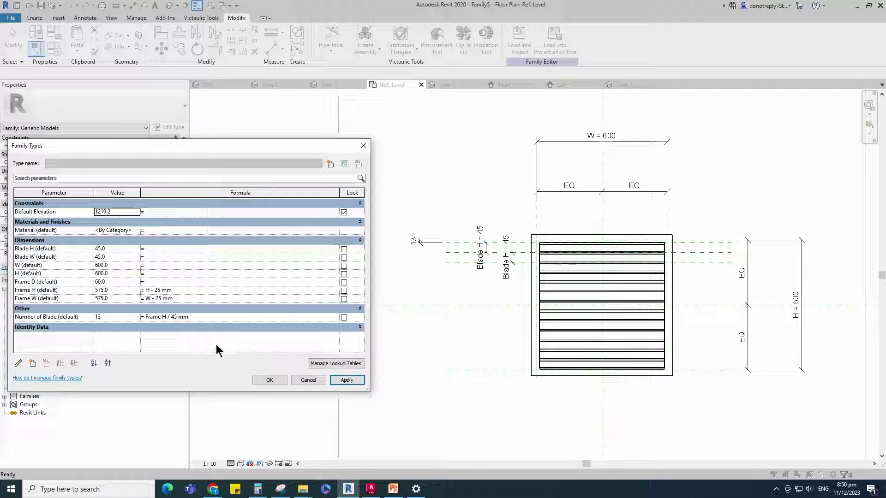
- Move the W and H parameters above Blade H and Blade W in the Dimensions group
left_click(31, 266)
left_click(60, 364)
left_click(60, 363)
left_click(37, 274)
left_click(60, 363)
left_click(60, 363)
- Set the Blade H formula to Frame H / Number of Blade and the Blade W formula to Blade H, and apply them
left_click(154, 265)
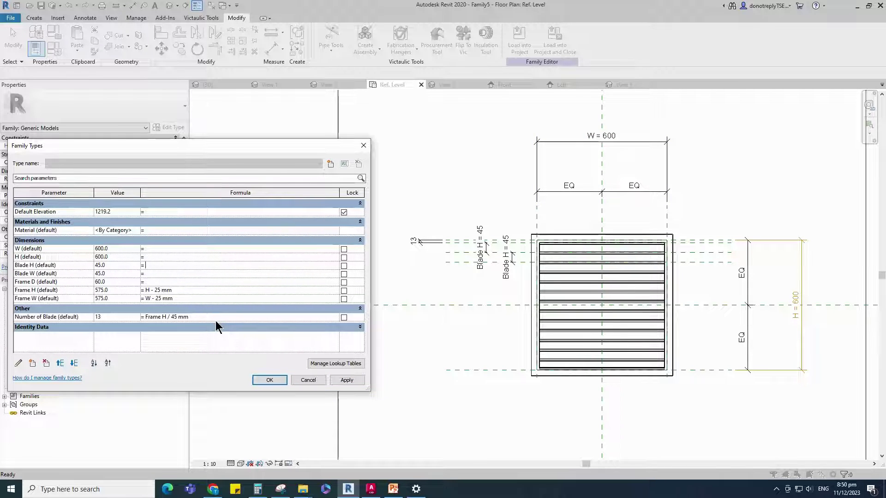
type("Frame H / Number of Blade")
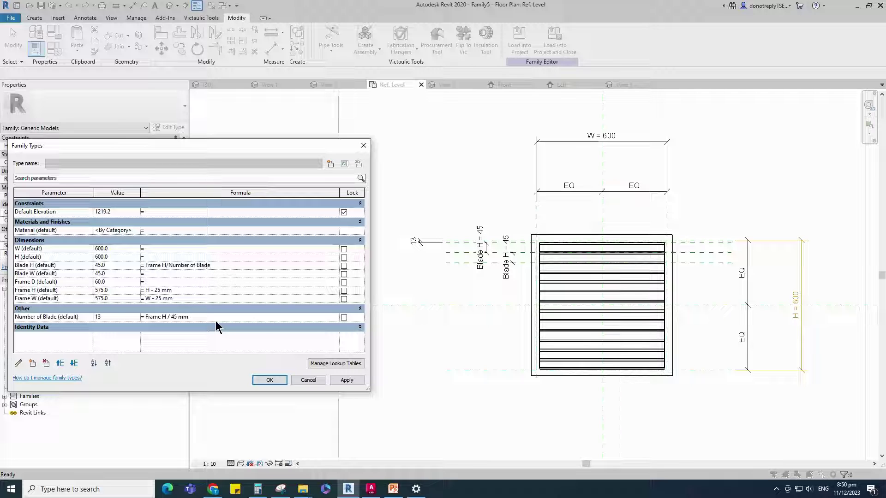
left_click(347, 381)
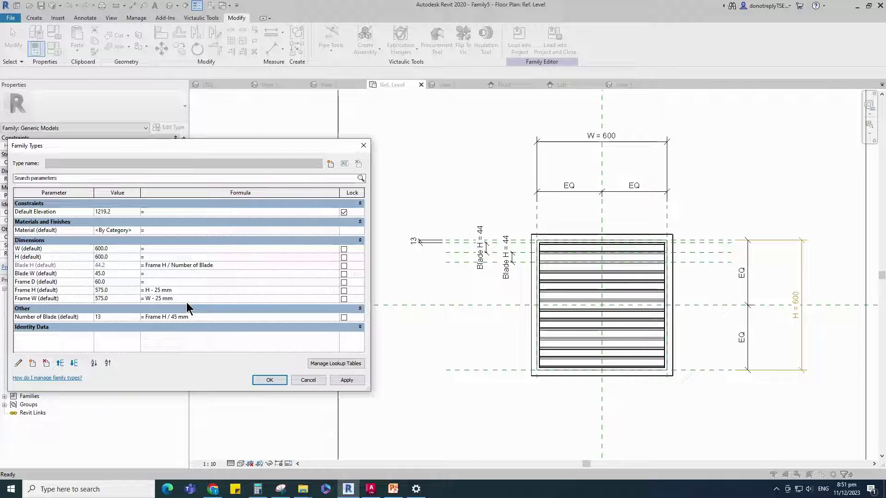
type("Blade H")
left_click(348, 381)
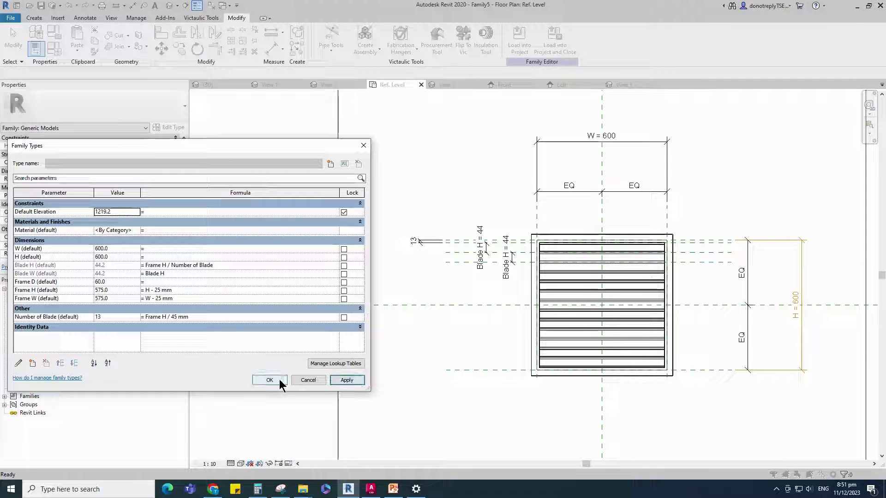
- Flex the family by setting H to 800 and W to 1000 in the family types and applying each value
left_click(104, 257)
type("800")
left_click(347, 380)
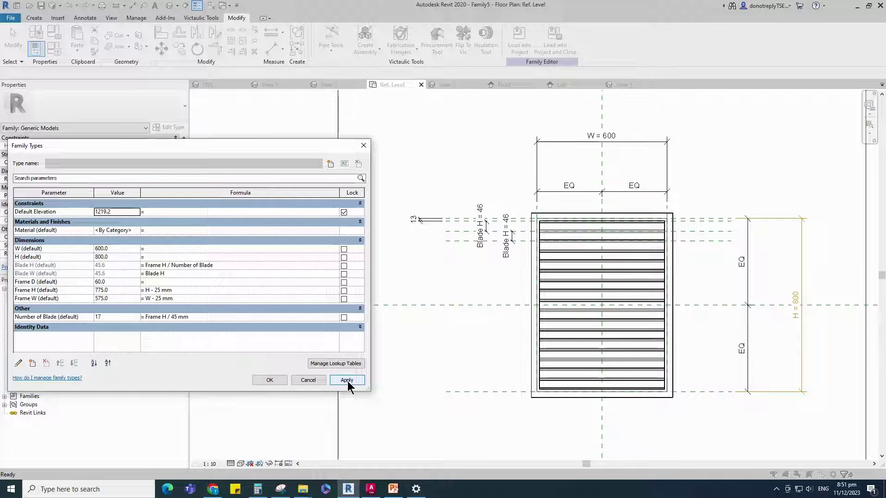
left_click(102, 248)
type("100")
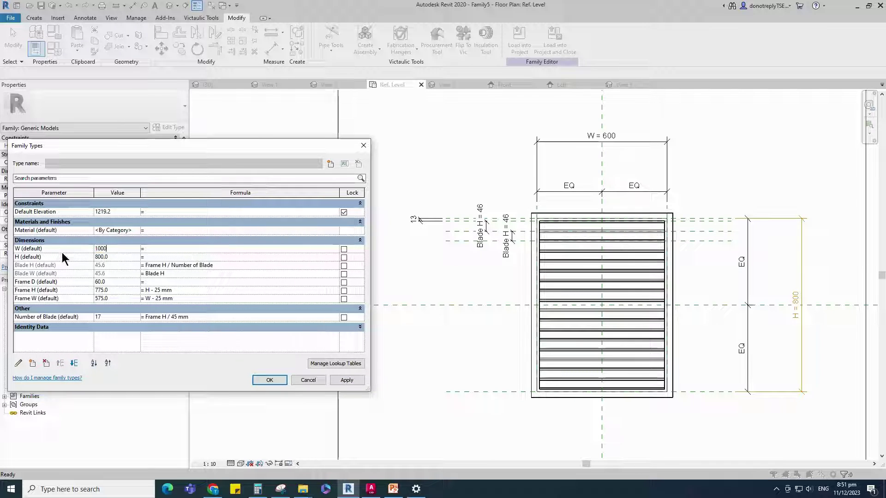
left_click(345, 381)
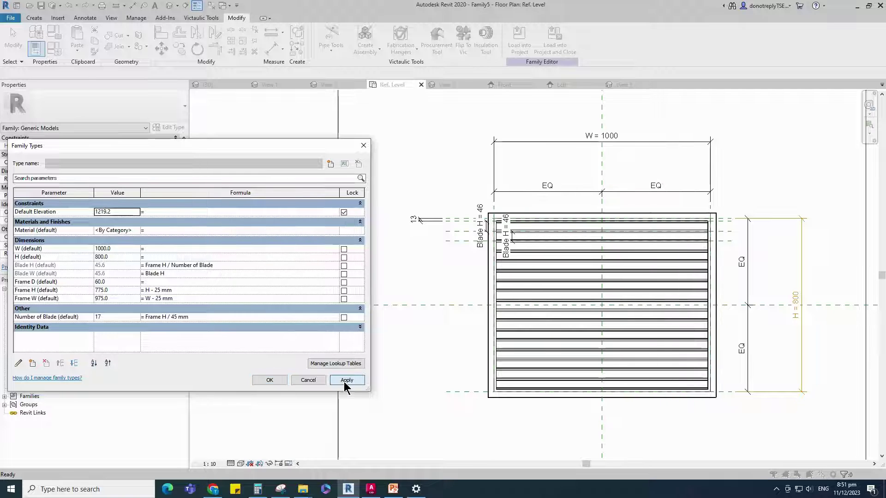
left_click(271, 381)
scroll(472, 312, "down", 2)
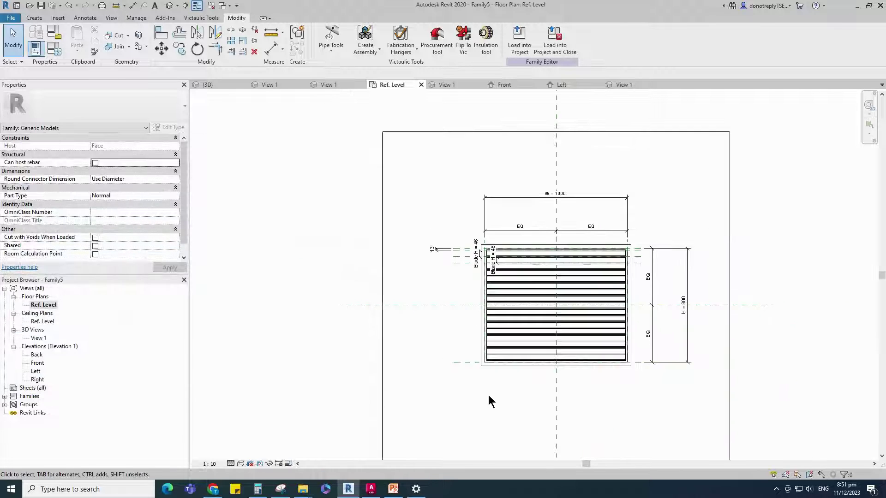
- Inspect the blade array in the Left elevation and the louver in the 3D view from above and below
key("ctrl+Tab")
scroll(456, 366, "up", 2)
scroll(331, 205, "up", 1)
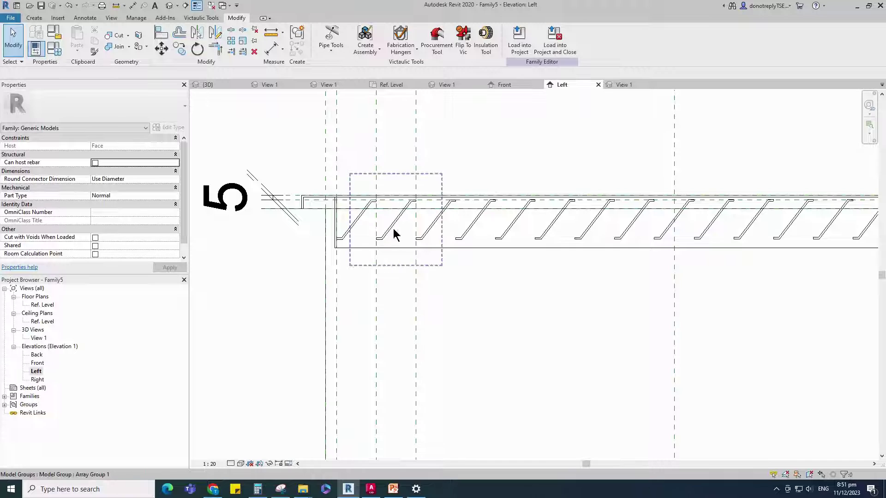
scroll(337, 237, "down", 2)
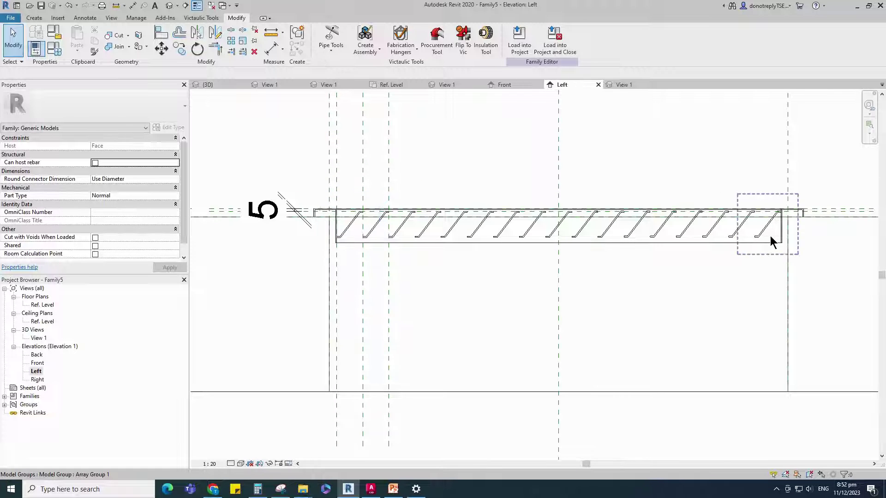
scroll(742, 256, "down", 1)
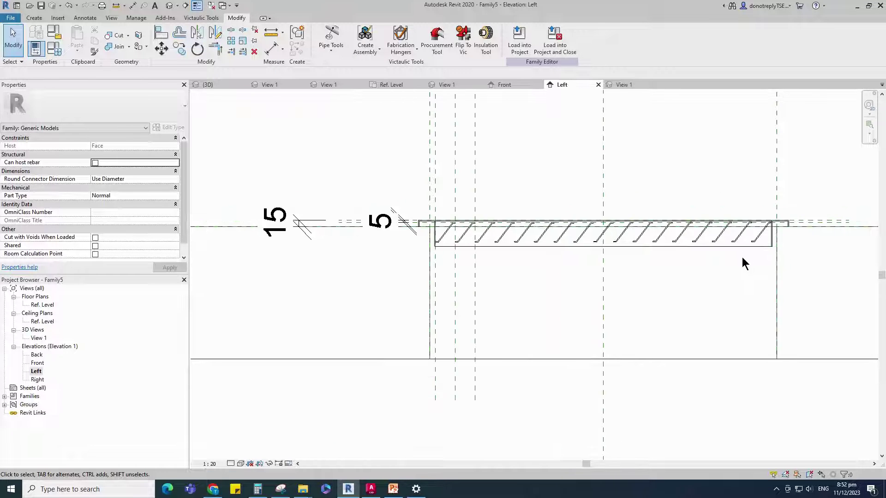
double_click(38, 338)
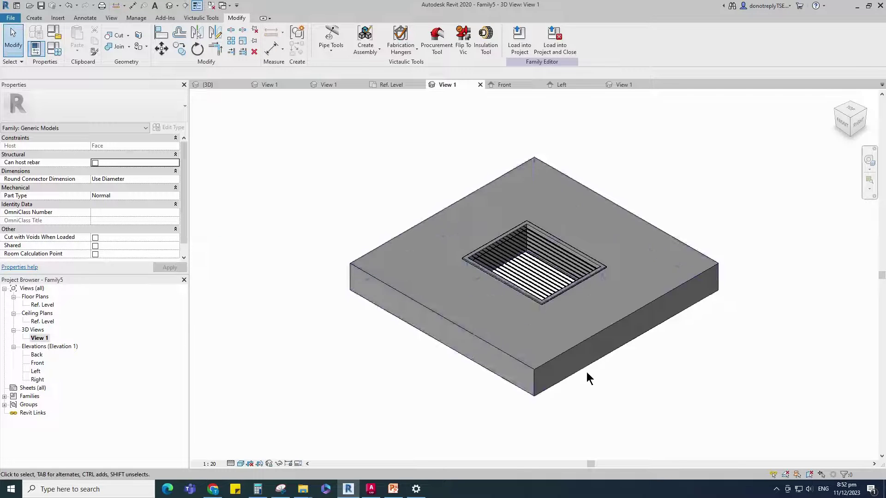
middle_click_drag(544, 364, 559, 340, "shift")
scroll(670, 326, "up", 4)
scroll(691, 342, "down", 1)
middle_click_drag(723, 366, 427, 369, "shift")
middle_click_drag(723, 325, 574, 258, "shift")
scroll(573, 257, "up", 4)
middle_click_drag(717, 360, 681, 306, "shift")
scroll(681, 306, "down", 3)
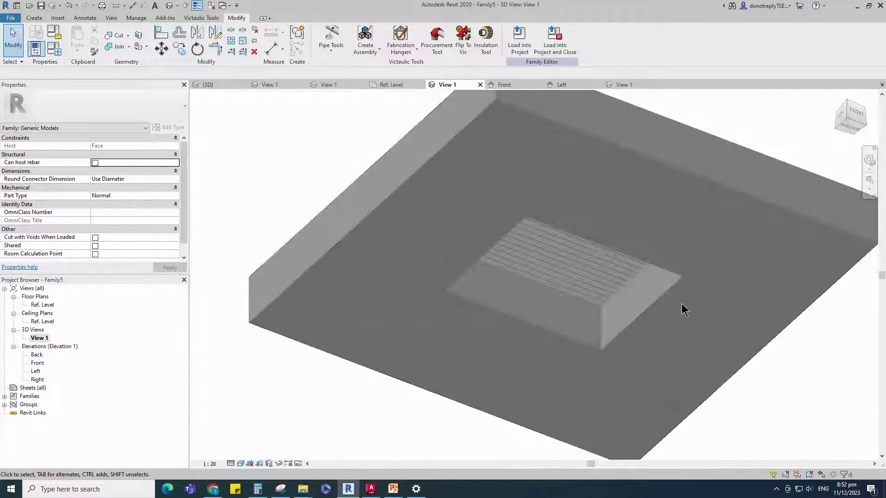
middle_click_drag(689, 168, 702, 365, "shift")
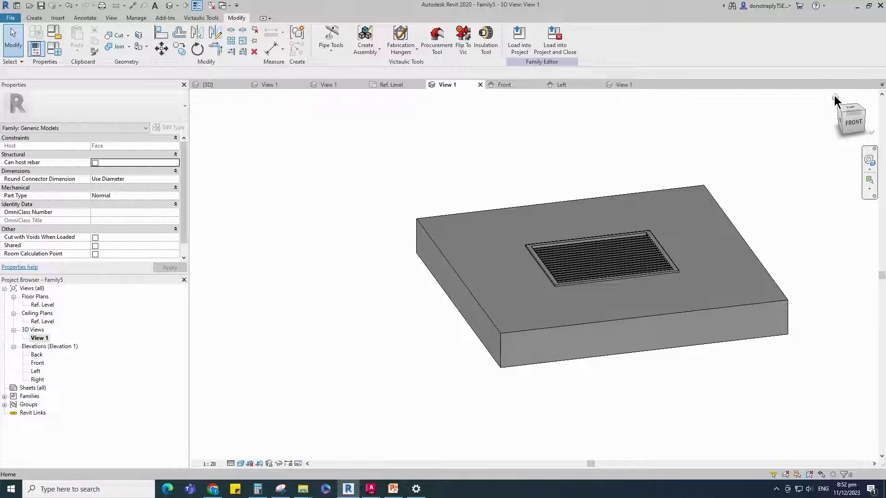
left_click(836, 99)
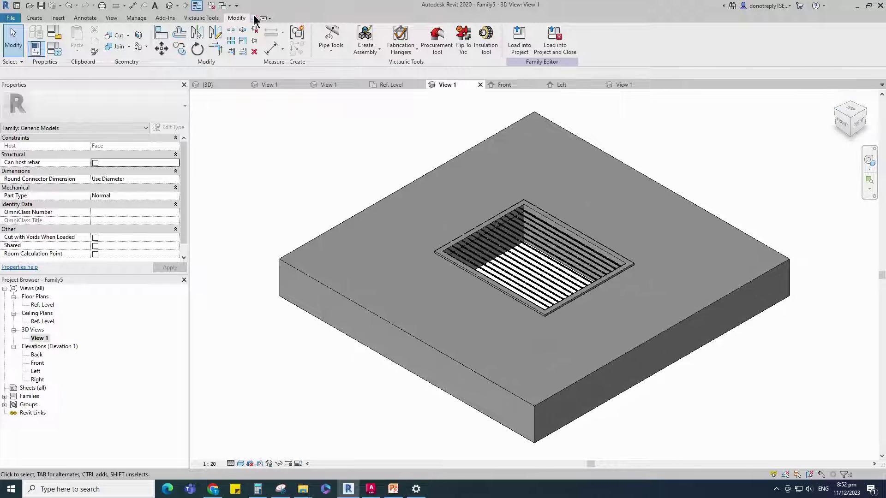
- Save the family as External Louver in the TT folder
left_click(40, 5)
type("E")
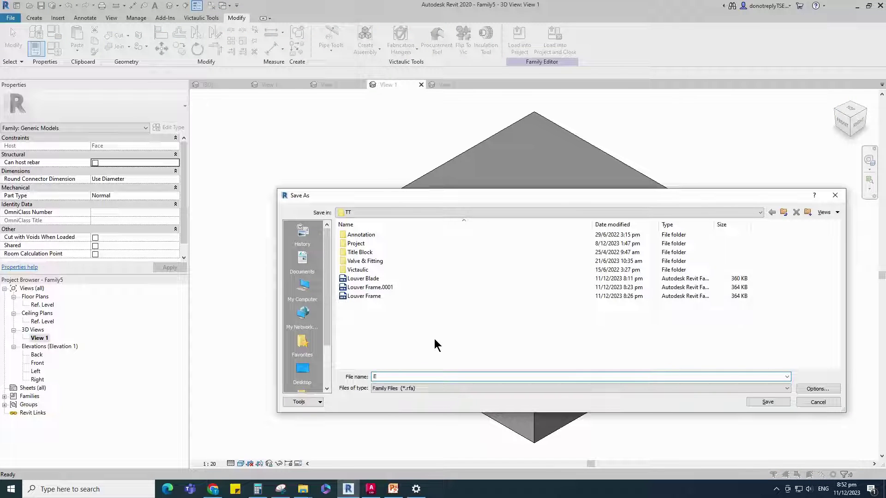
type("xternal Louver")
left_click(776, 403)
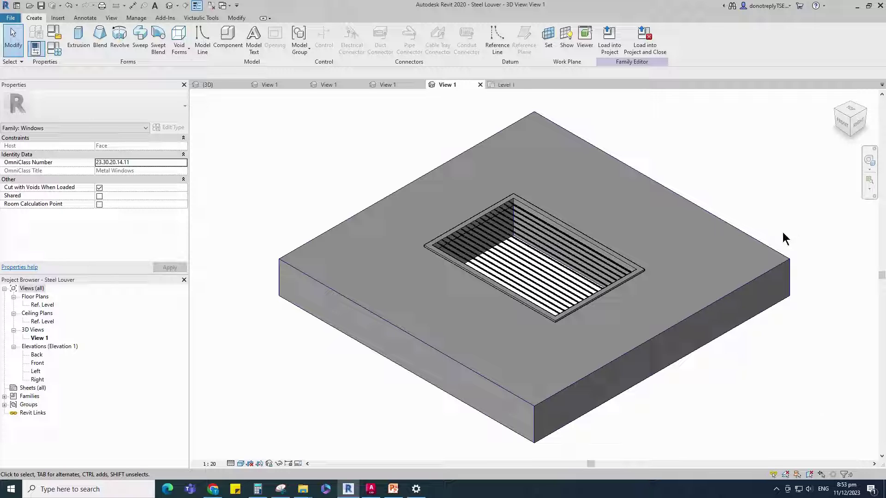
- Load the Steel Louver family into Project3 and place one instance near the middle of the wall on the Level 1 plan
left_click(609, 37)
left_click(383, 217)
left_click(419, 313)
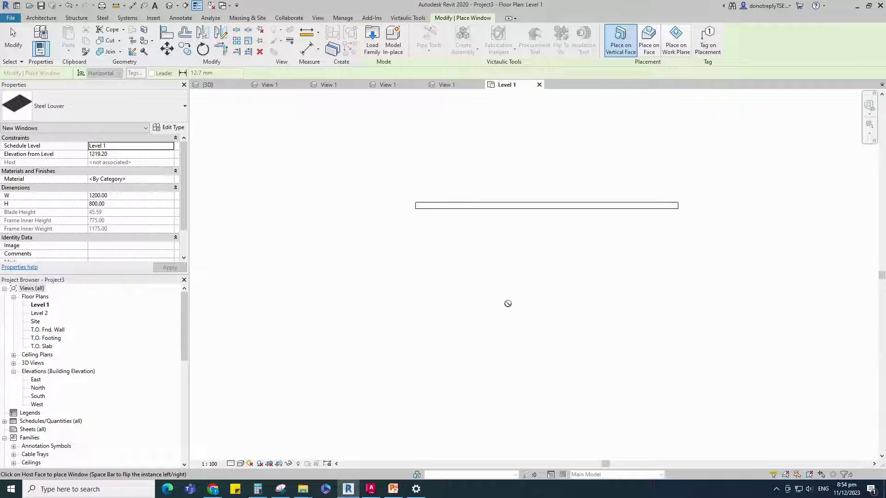
scroll(471, 208, "up", 3)
scroll(470, 209, "down", 3)
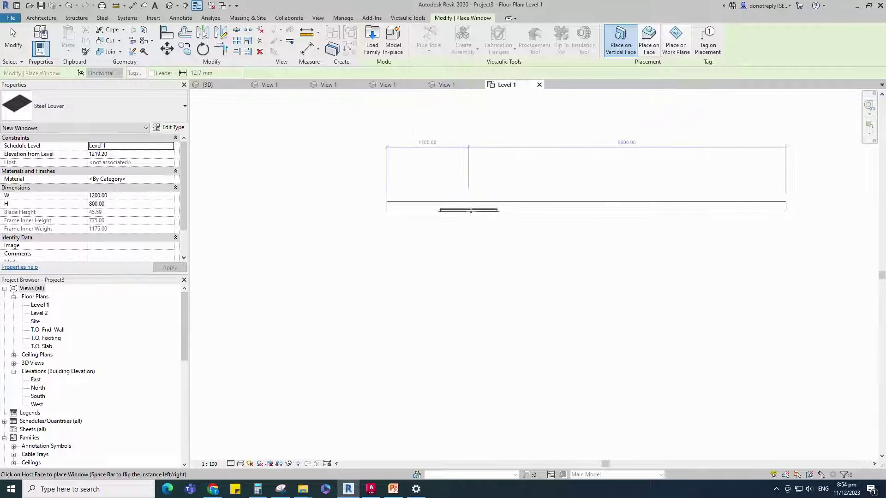
left_click(547, 211)
key("Escape")
key("Escape")
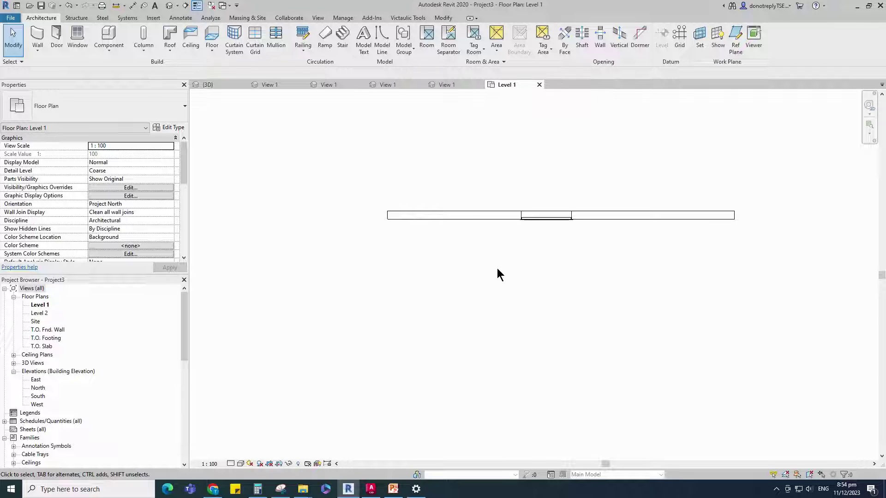
- Select the wall with its louver and show them in a 3D view cropped by a selection box
scroll(476, 239, "down", 1)
left_click_drag(393, 194, 684, 250)
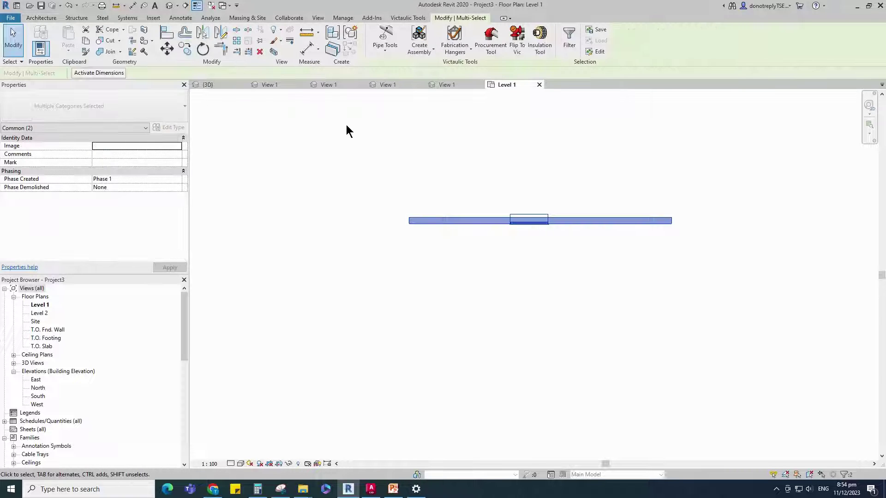
left_click(274, 52)
left_click(513, 412)
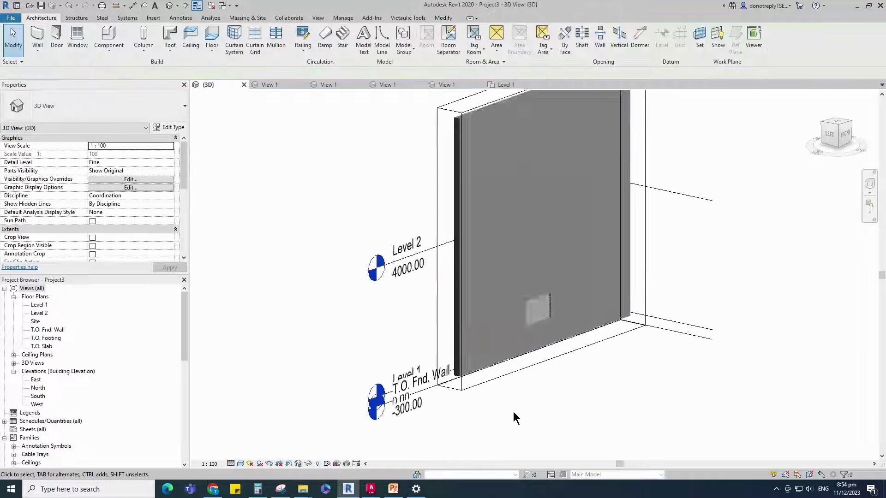
- Set the louver's elevation from level to 3000 and apply it
left_click(547, 276)
left_click(104, 154)
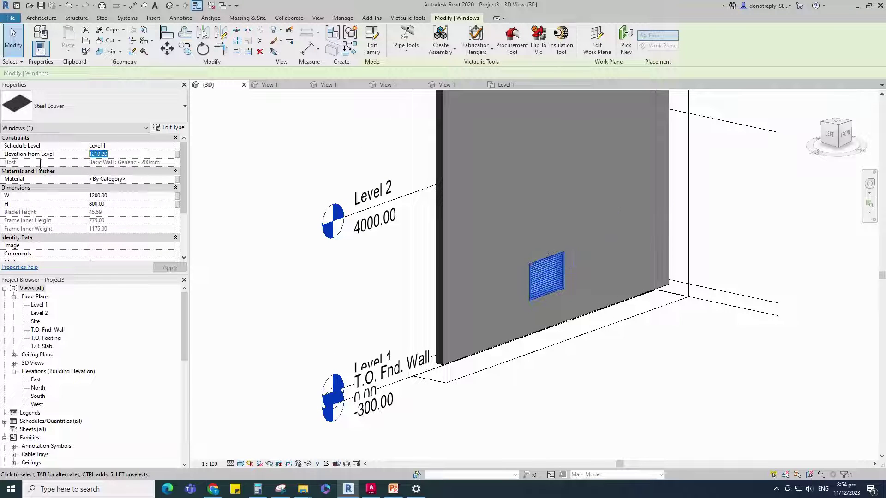
type("3000")
left_click(169, 269)
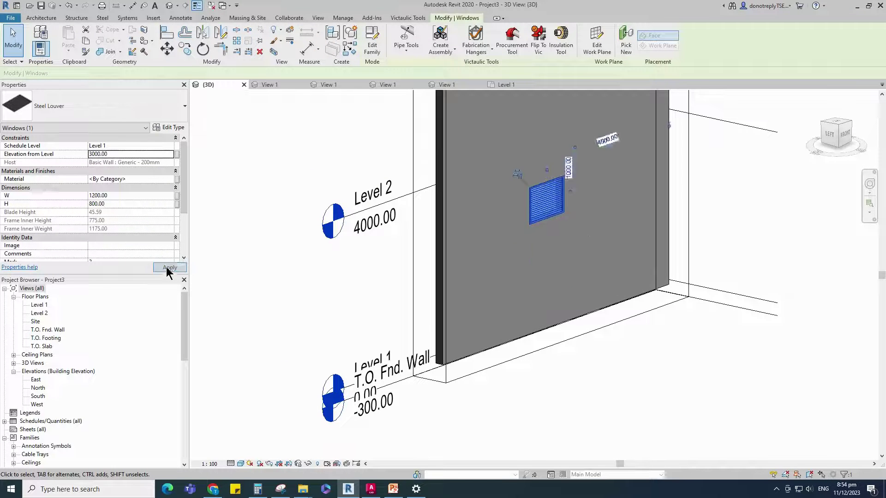
- Examine the louver and its wall opening in 3D from the front and back of the wall
left_click(538, 394)
scroll(537, 396, "down", 1)
scroll(538, 291, "up", 3)
middle_click_drag(538, 291, 519, 316, "shift")
scroll(516, 308, "down", 1)
middle_click_drag(767, 375, 490, 359, "shift")
scroll(417, 384, "up", 2)
scroll(480, 189, "up", 2)
scroll(452, 267, "up", 2)
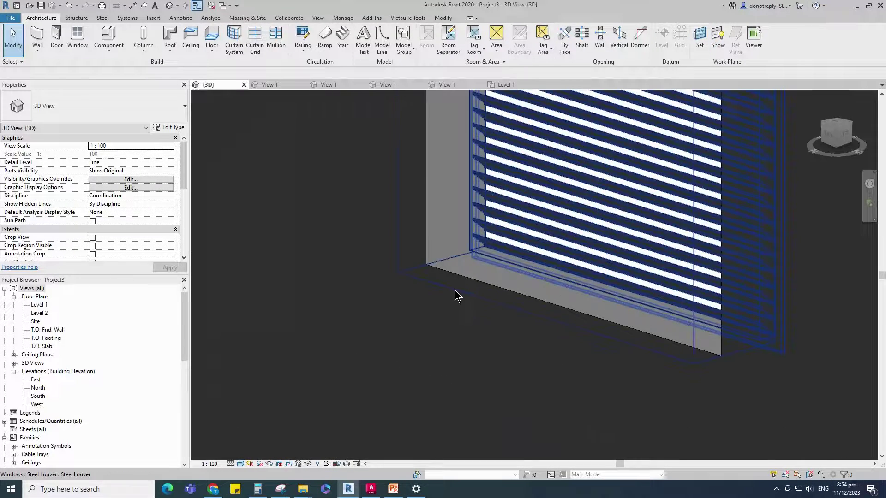
scroll(370, 307, "down", 1)
scroll(527, 323, "down", 3)
middle_click_drag(668, 352, 494, 342, "shift")
scroll(494, 342, "down", 1)
scroll(570, 320, "up", 1)
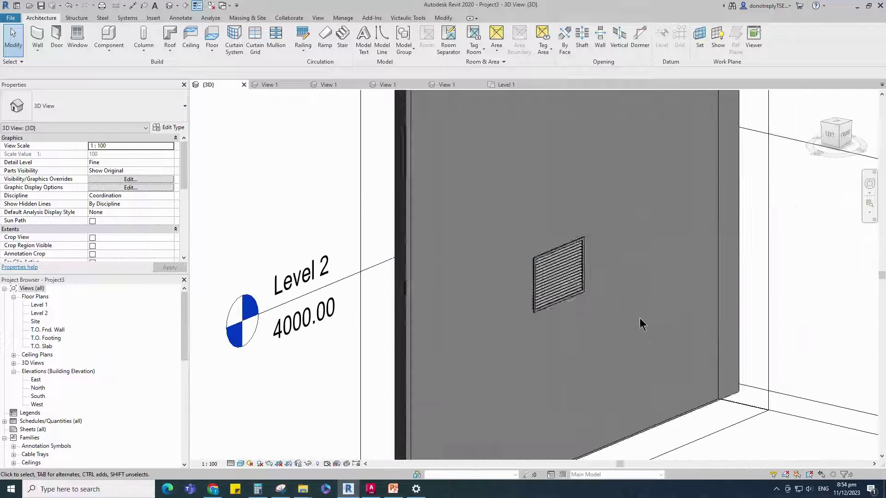
- Set the placed louver's W to 2000 and H to 1000, apply them, and check the resized louver
scroll(577, 318, "down", 1)
left_click(585, 314)
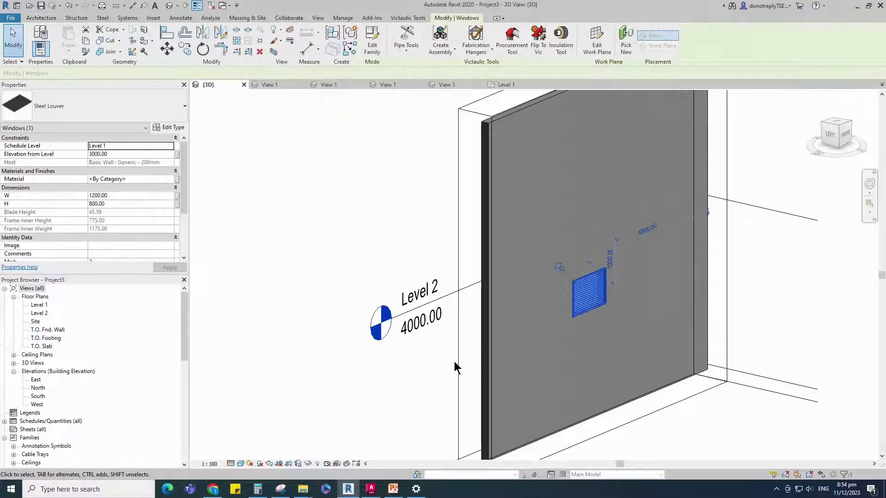
left_click(95, 198)
type("2000")
left_click(105, 204)
type("1000")
left_click(170, 267)
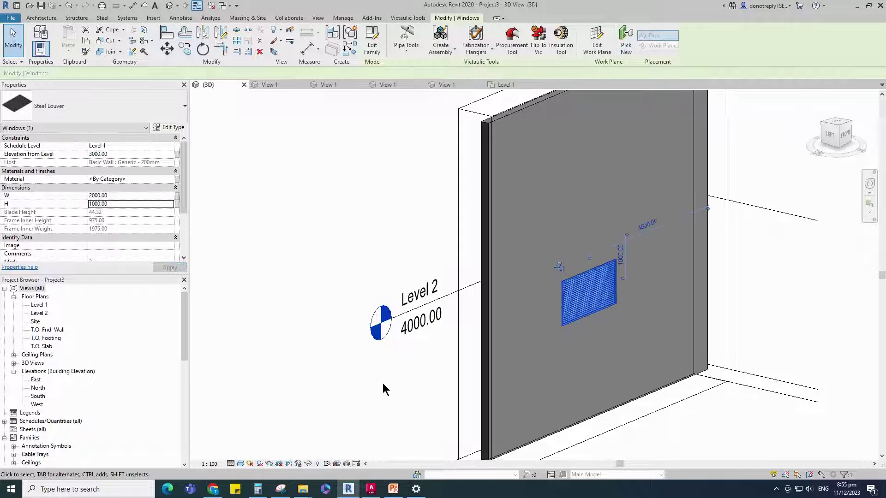
scroll(551, 300, "up", 3)
left_click(851, 370)
scroll(515, 352, "up", 2)
- Set the placed louver's W to 1000 and H to 2000, apply them, and check its blades up close
left_click(582, 333)
left_click(98, 196)
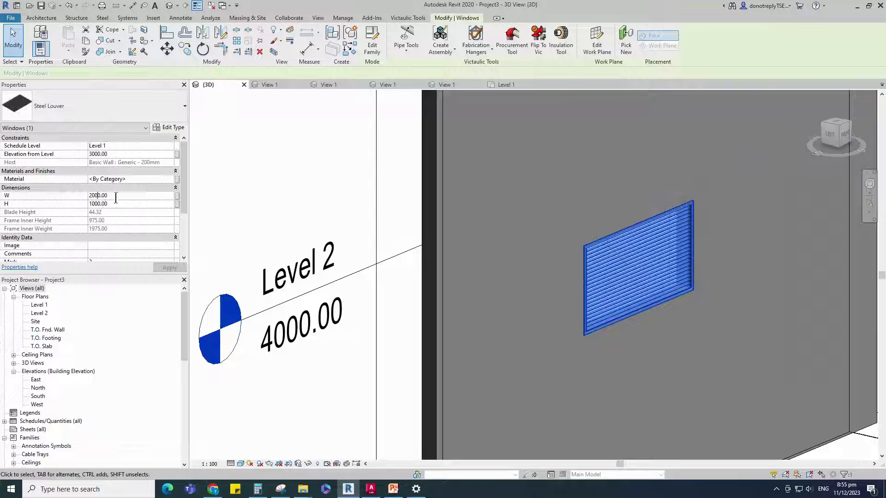
scroll(109, 192, "down", 1)
left_click_drag(85, 186, 69, 189)
type("1000")
left_click(103, 188)
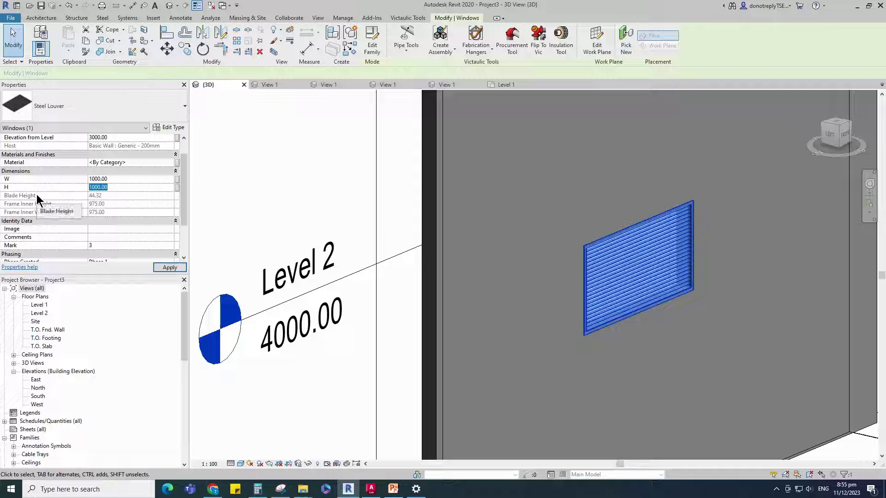
type("2000")
left_click(170, 268)
scroll(343, 368, "down", 1)
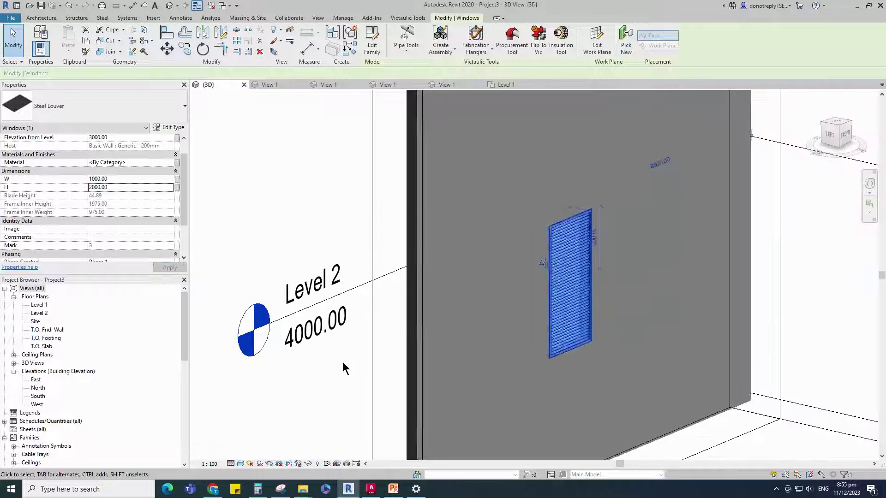
left_click(344, 367)
scroll(511, 368, "up", 2)
scroll(648, 343, "up", 4)
scroll(582, 397, "down", 3)
scroll(677, 296, "down", 5)
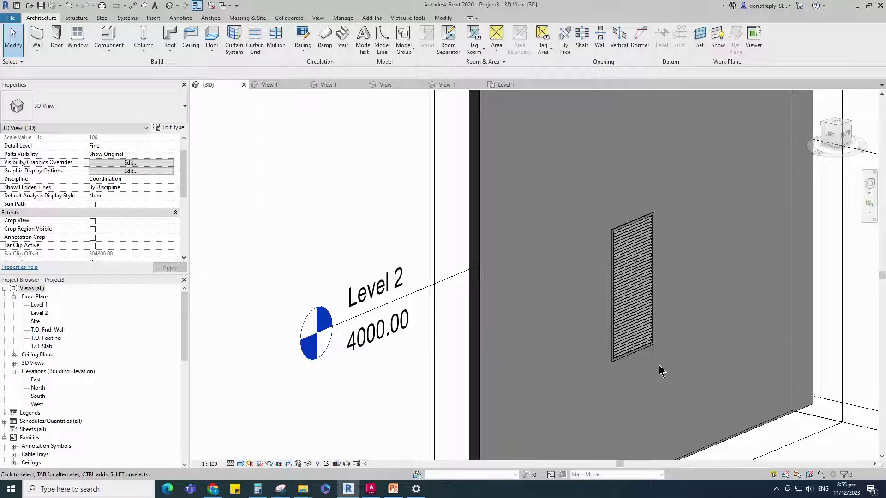
- Set the placed louver's W to 2500 and H to 1200 and apply them
left_click(656, 362)
left_click(102, 180)
type("2500")
left_click(109, 187)
type("1200")
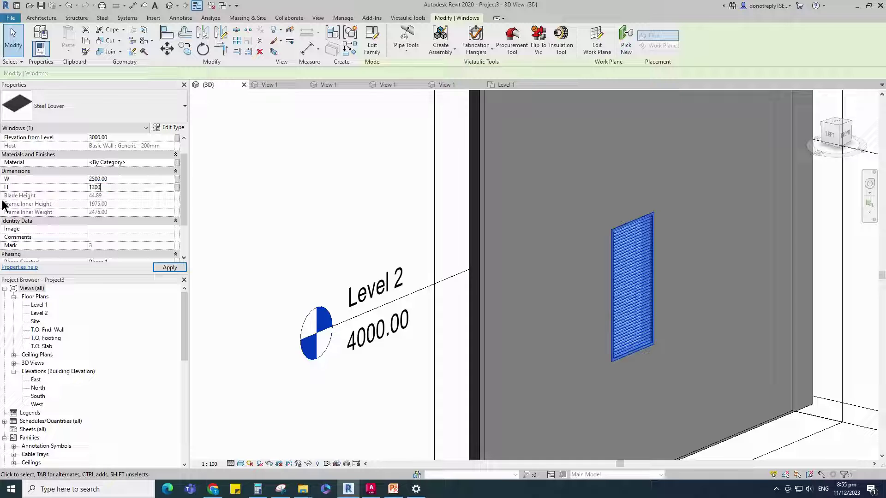
left_click(170, 267)
- Examine the resized louver in the wall from several angles and from the home orientation of the 3D view
left_click(415, 370)
scroll(547, 385, "down", 1)
scroll(546, 378, "down", 2)
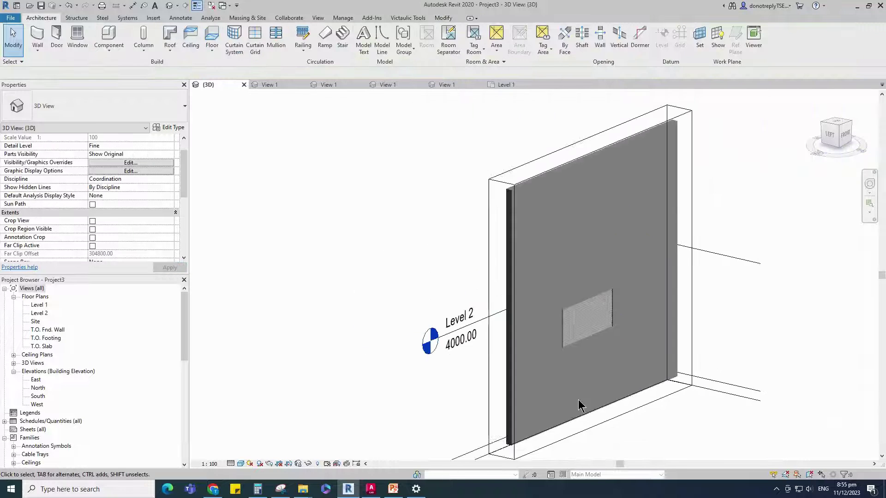
scroll(611, 429, "up", 2)
middle_click_drag(730, 342, 577, 337, "shift")
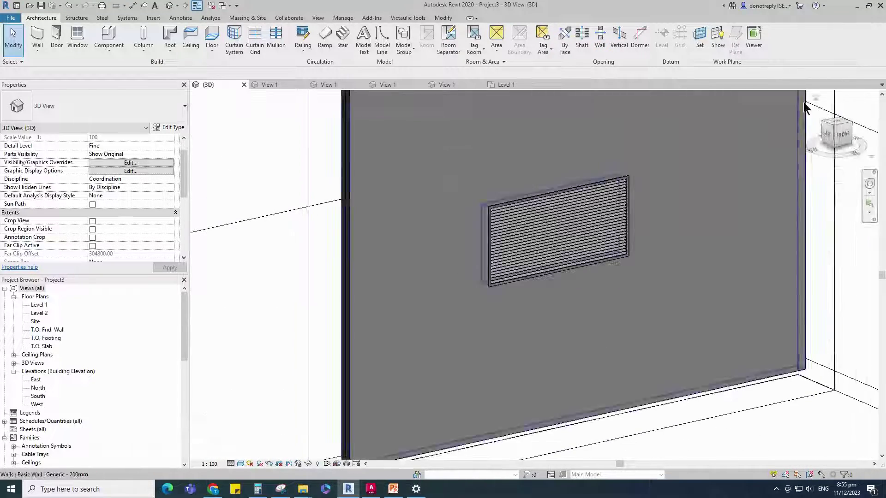
left_click(830, 129)
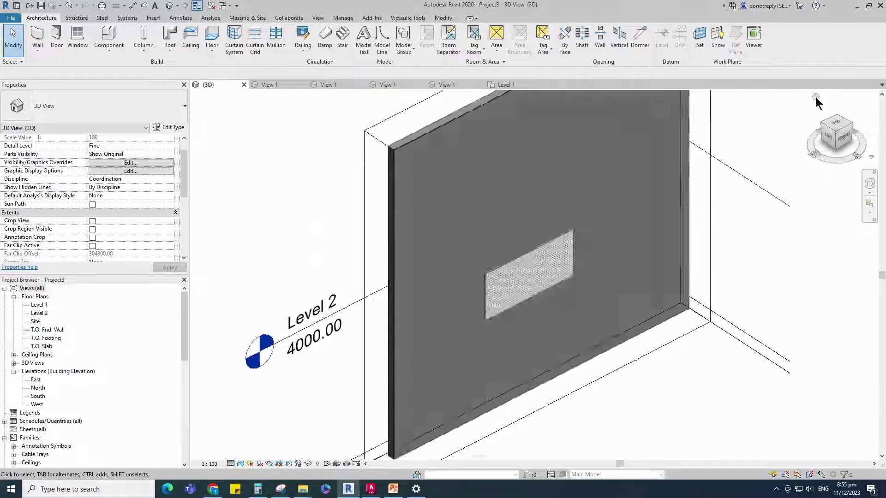
left_click(816, 97)
scroll(514, 302, "up", 4)
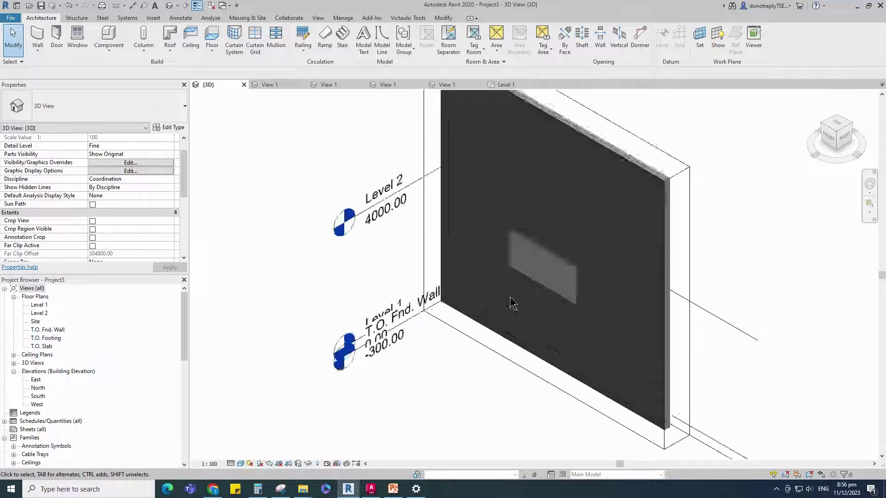
scroll(554, 291, "up", 3)
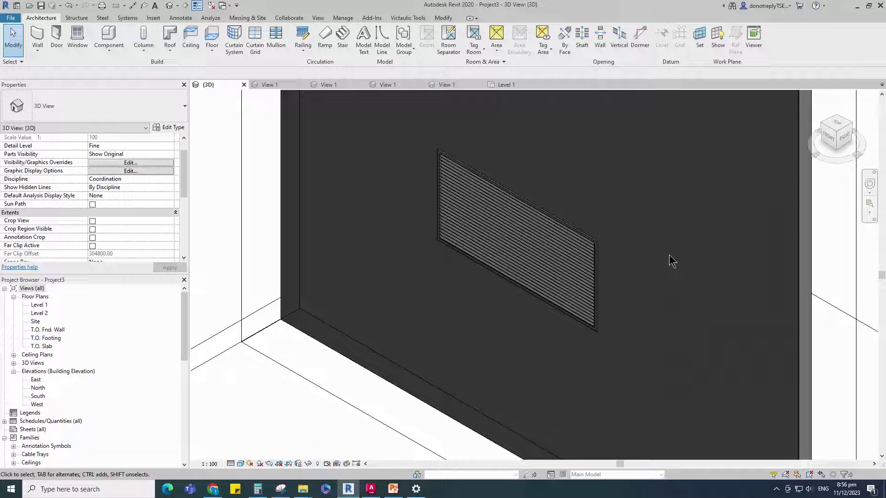